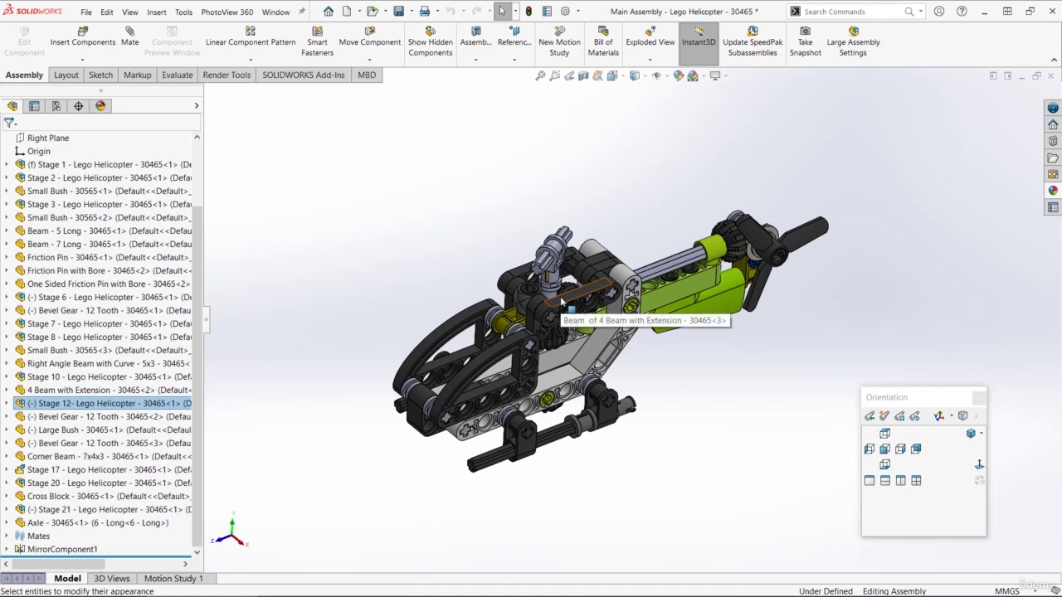
- Insert the Large Rotor Blade - 30465 part, rotate it in 90° increments, and place it beside the rotor mast above the cockpit
middle_click_drag(679, 390, 673, 385)
scroll(673, 389, "down", 2)
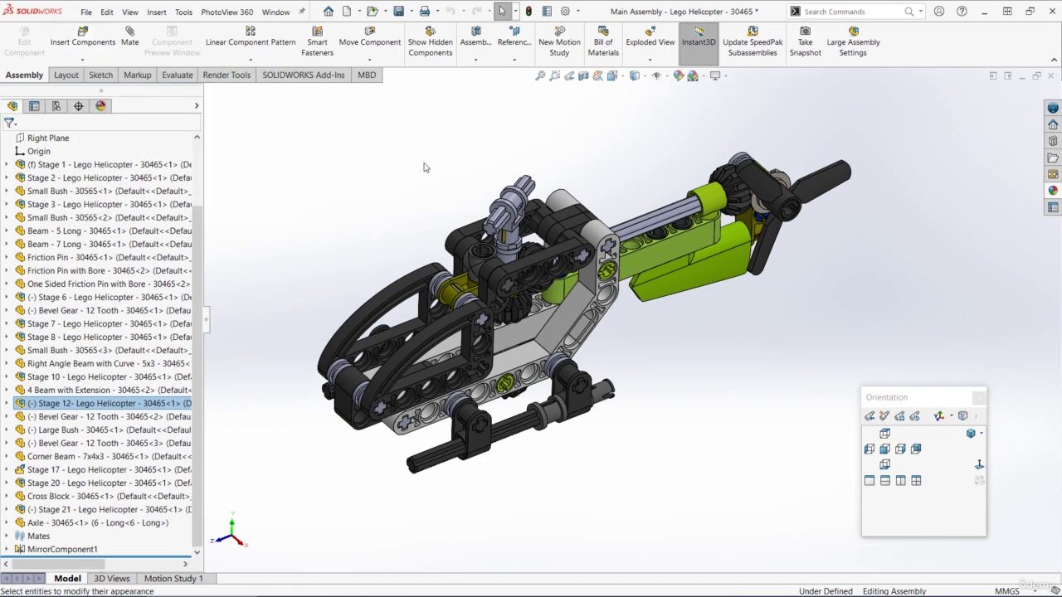
key("ctrl+Tab")
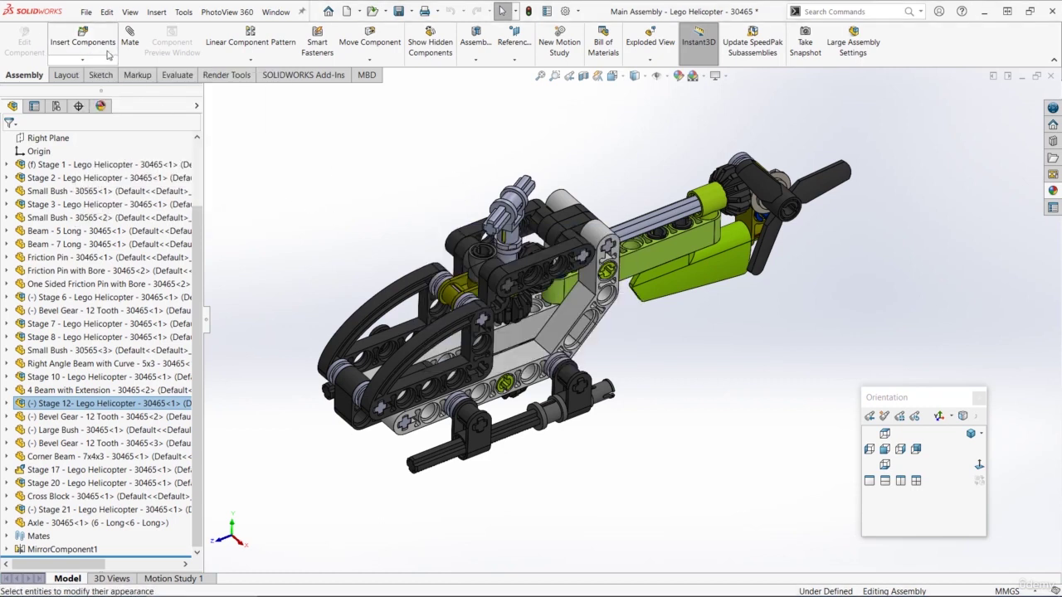
left_click(82, 37)
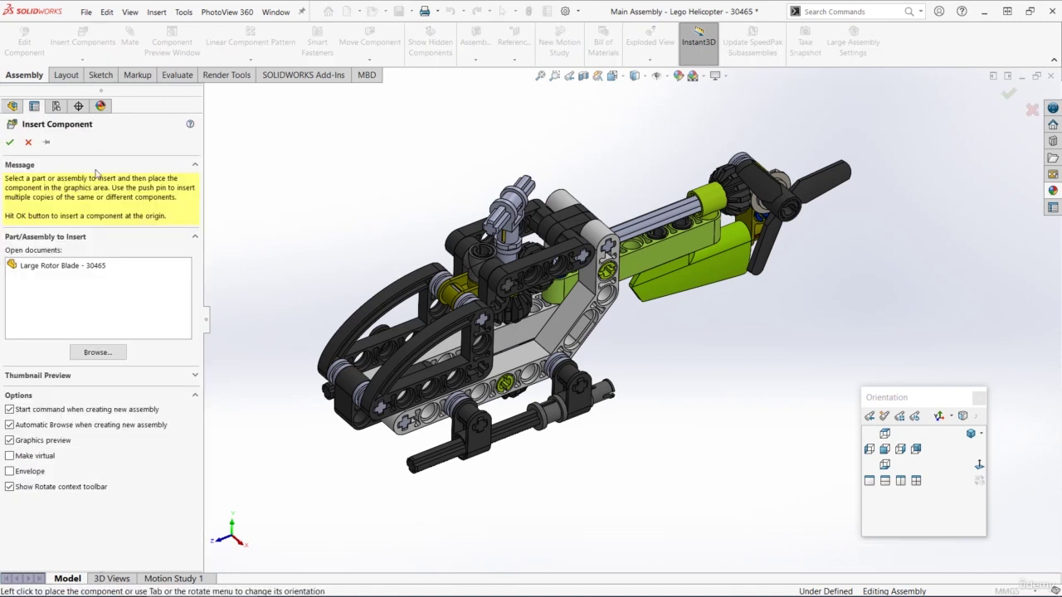
left_click(74, 266)
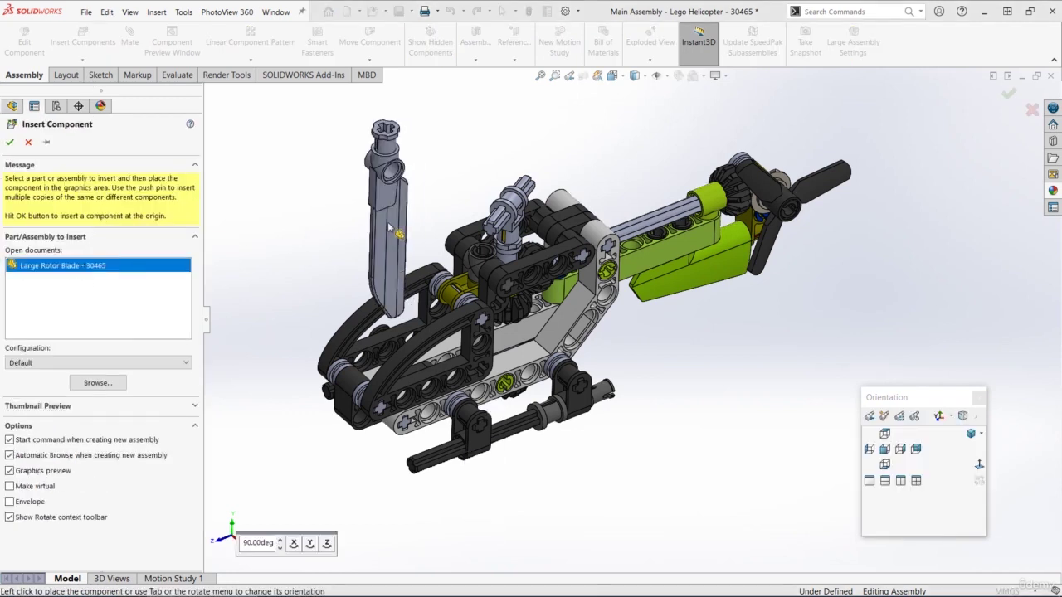
left_click(326, 543)
left_click(327, 543)
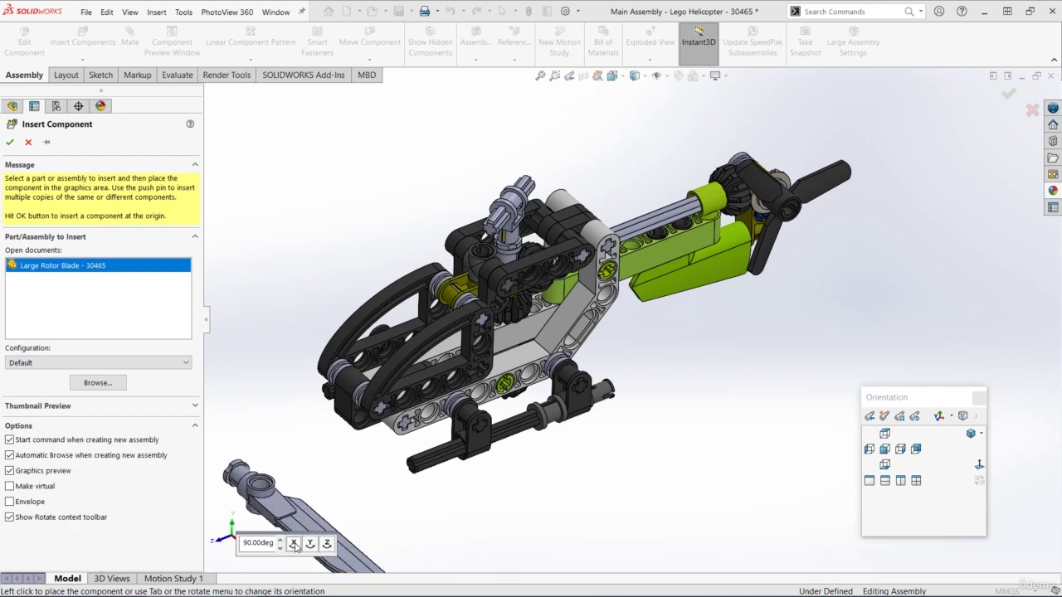
left_click(369, 295)
scroll(370, 286, "down", 3)
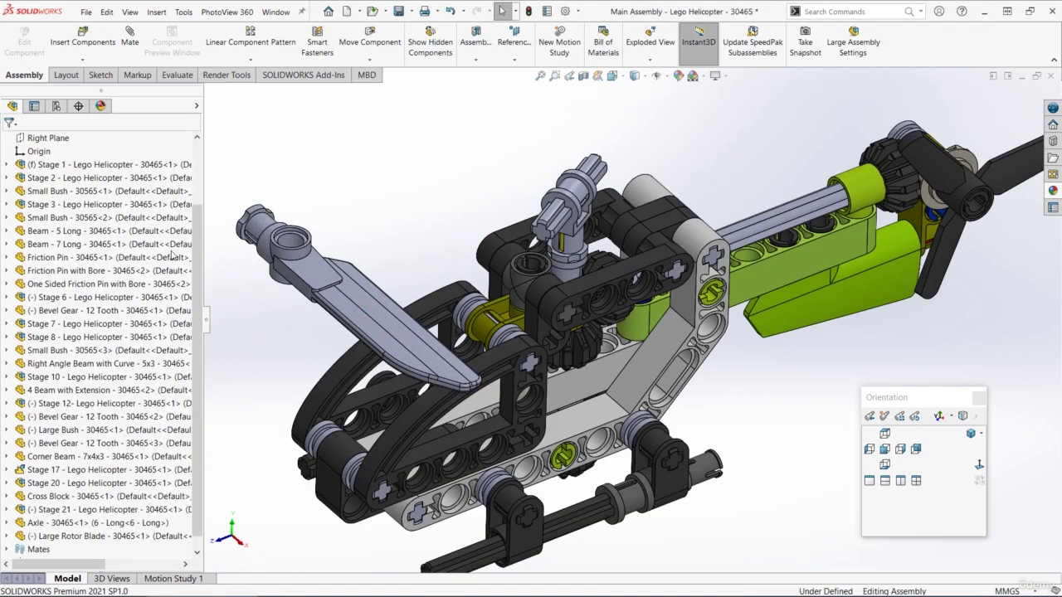
- Add a concentric mate between the rotor blade's cylindrical neck and the 3-long axle through the axle joint
left_click(264, 226)
left_click(554, 213, "ctrl")
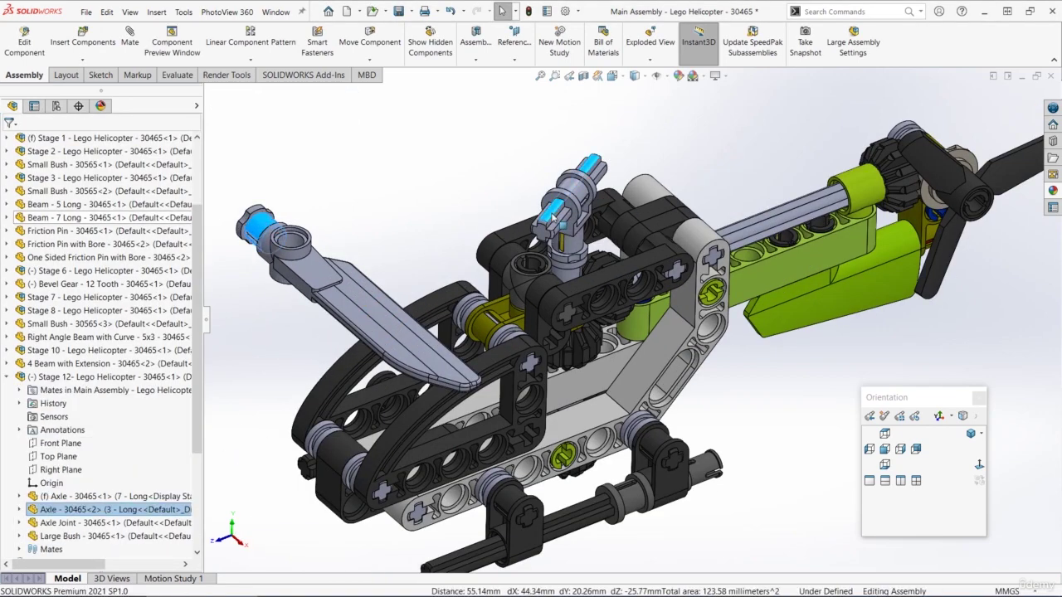
left_click(635, 206)
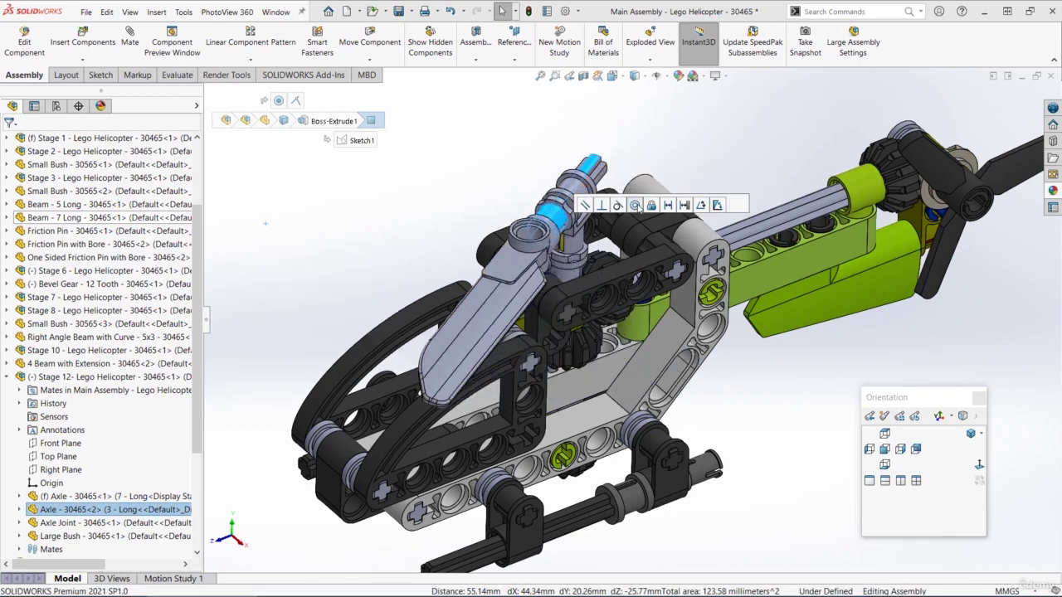
left_click(691, 177)
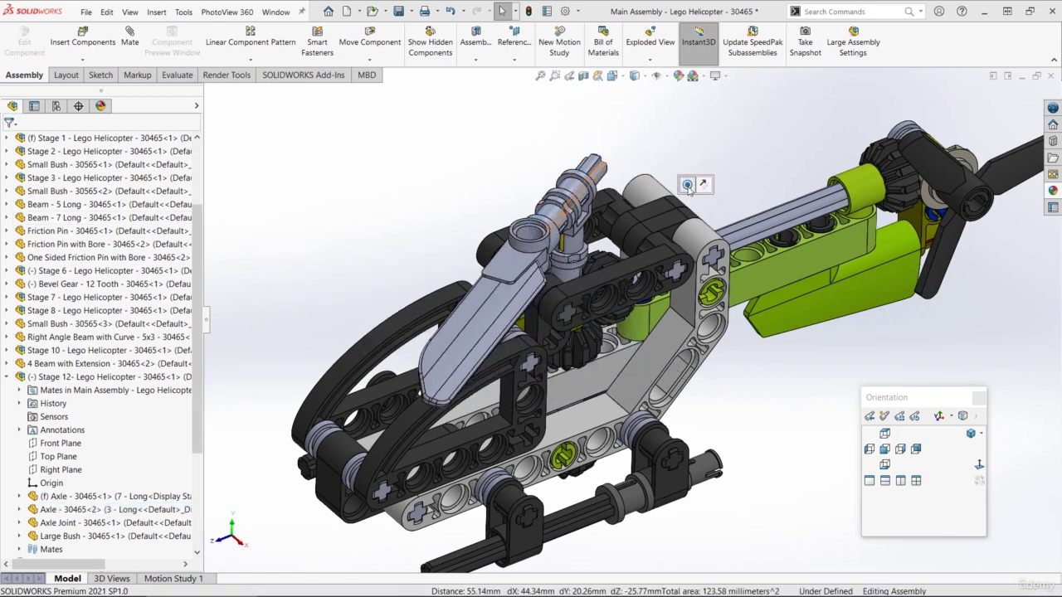
- Add a coincident mate between the rotor blade's end face and the adjacent flange face of the axle joint
scroll(564, 166, "up", 3)
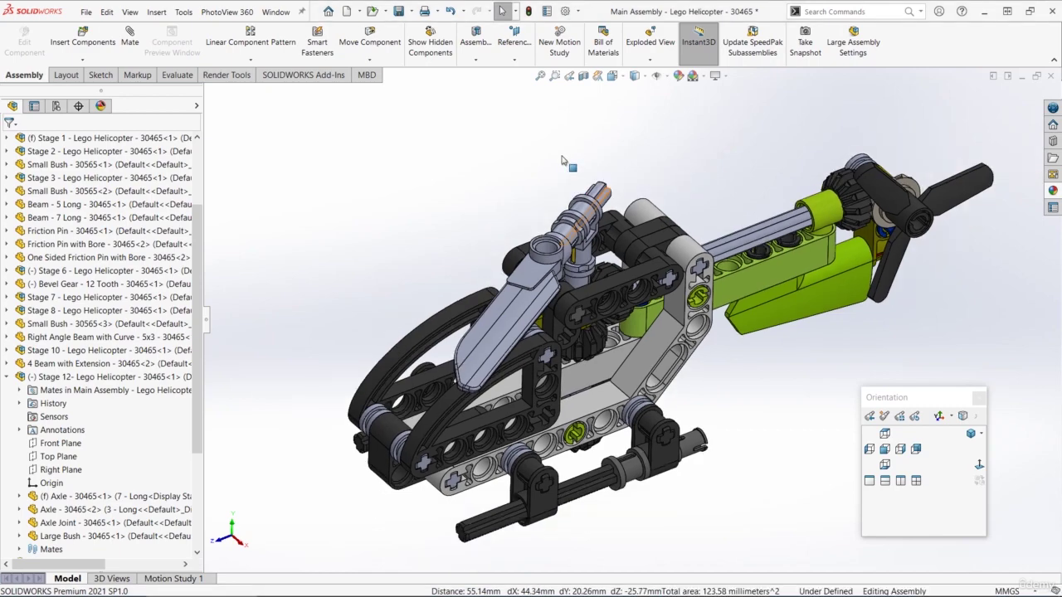
scroll(558, 319, "down", 8)
scroll(560, 311, "down", 2)
left_click(573, 297)
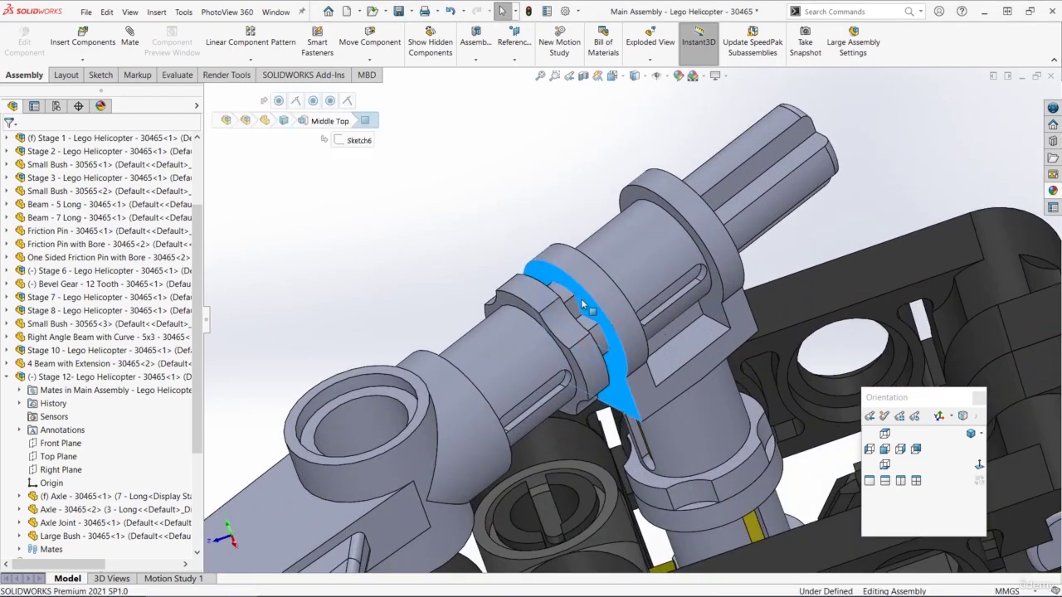
scroll(556, 309, "down", 3)
left_click(554, 309, "ctrl")
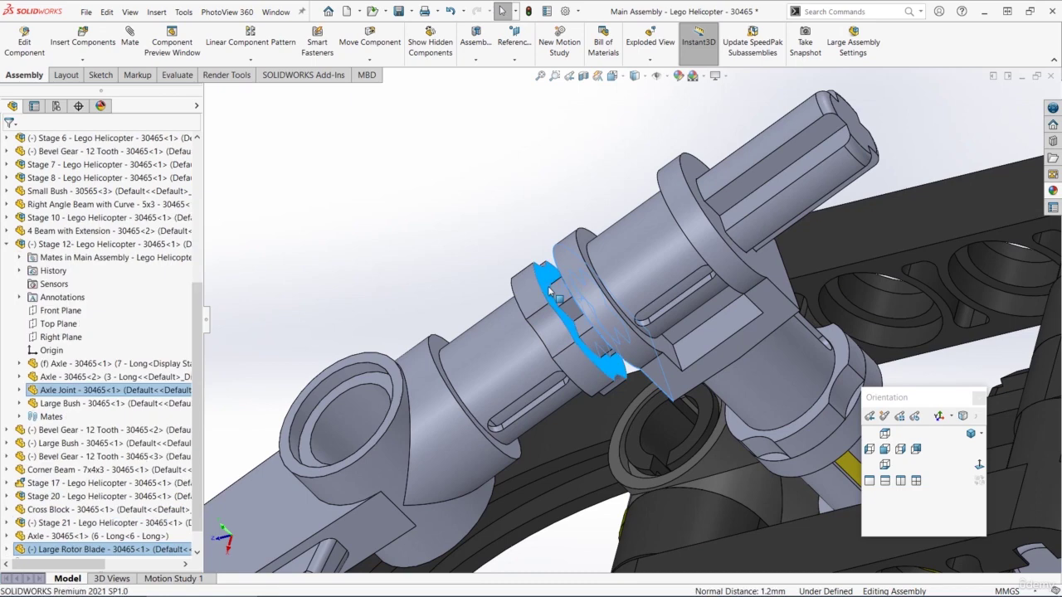
left_click(583, 279)
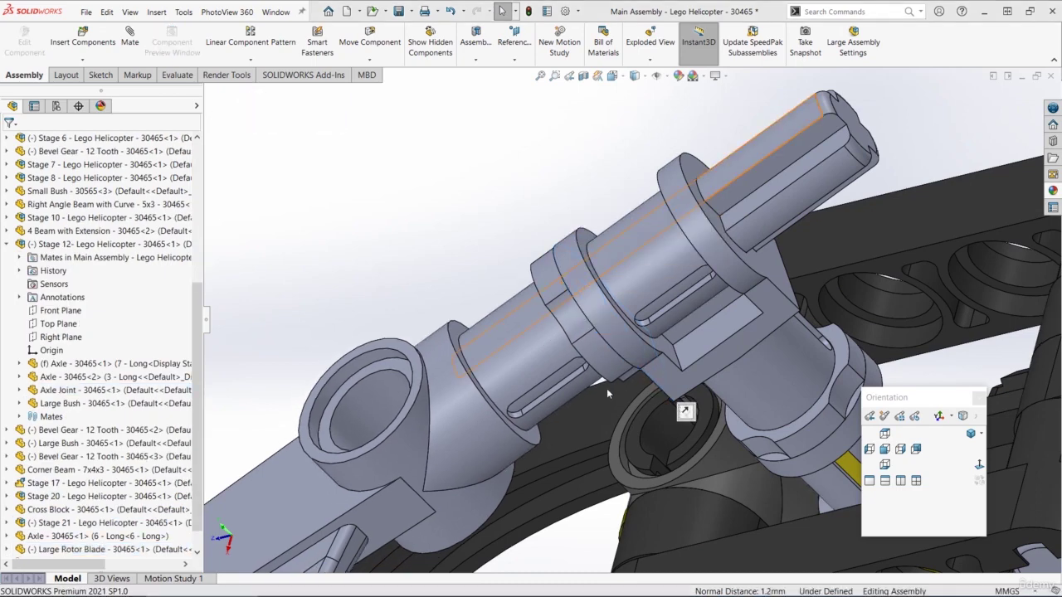
scroll(606, 389, "up", 5)
scroll(646, 355, "up", 5)
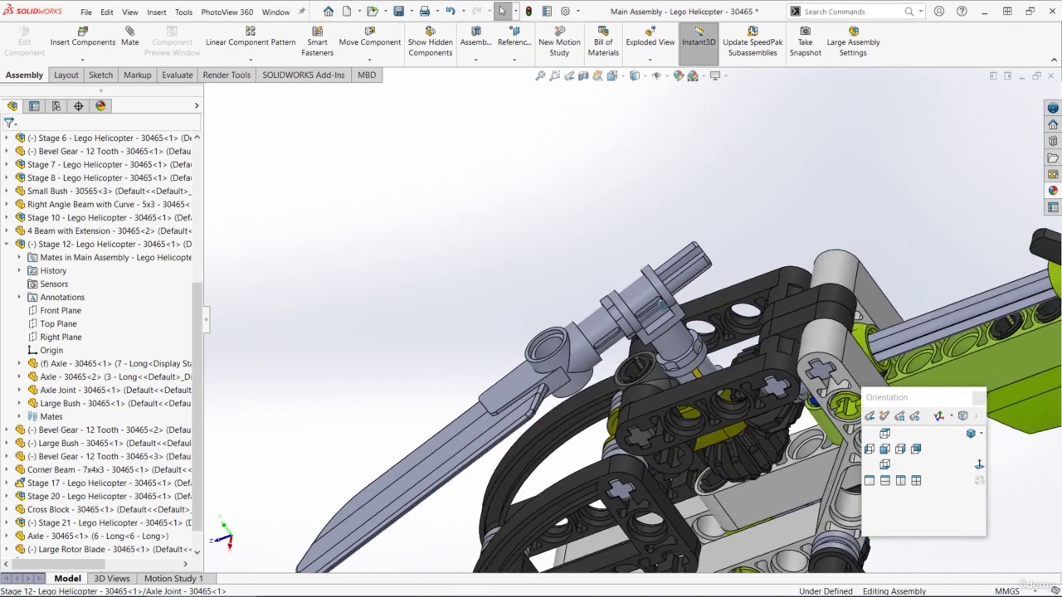
- Create a second copy of the large rotor blade in free space and rotate it to point the opposite way
middle_click_drag(646, 354, 623, 411)
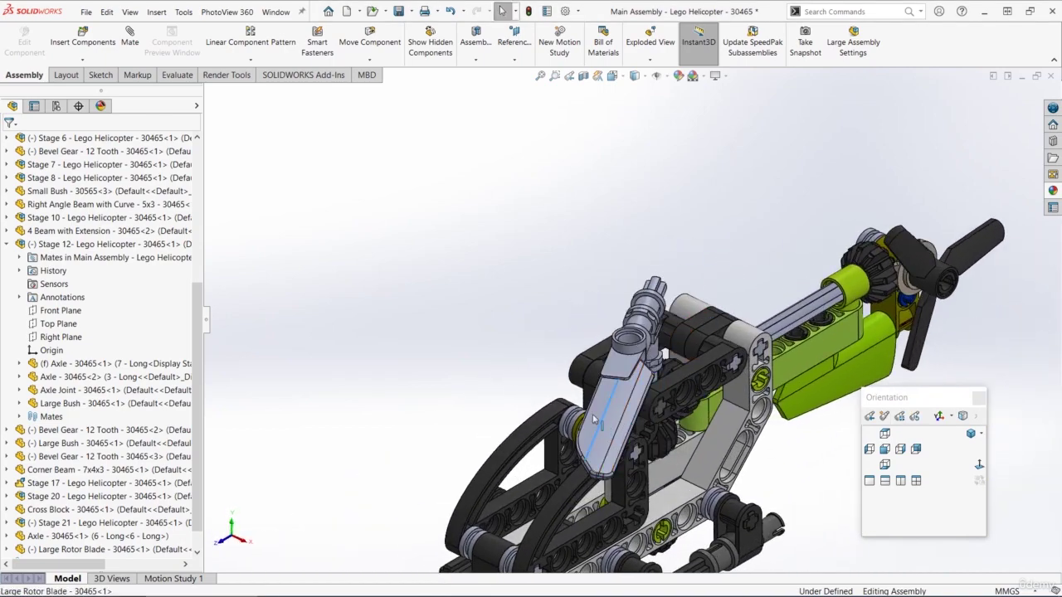
left_click_drag(605, 419, 523, 304, "ctrl")
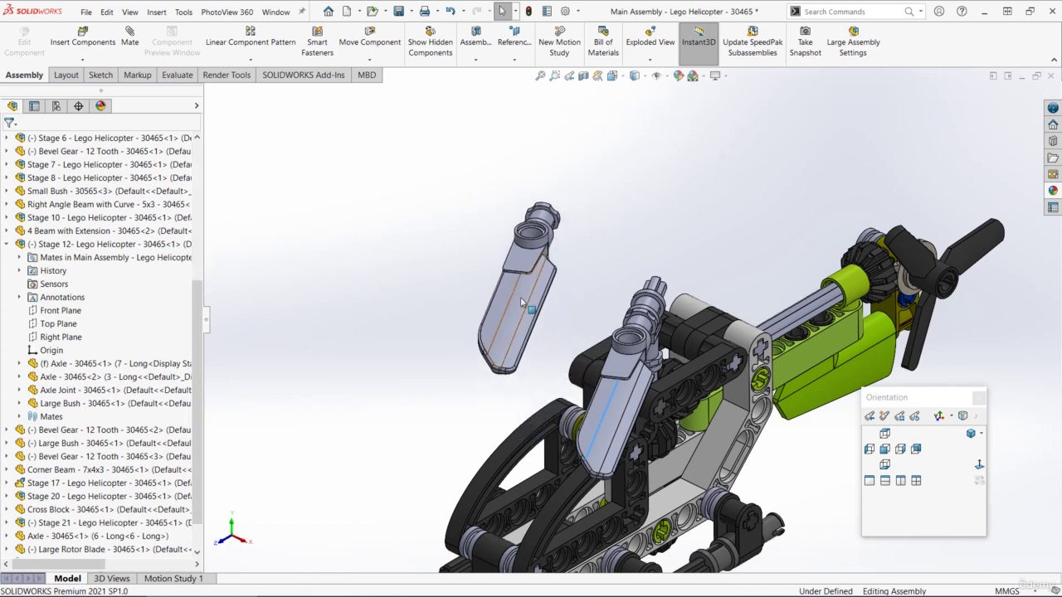
right_click_drag(513, 300, 751, 295)
left_click(432, 258)
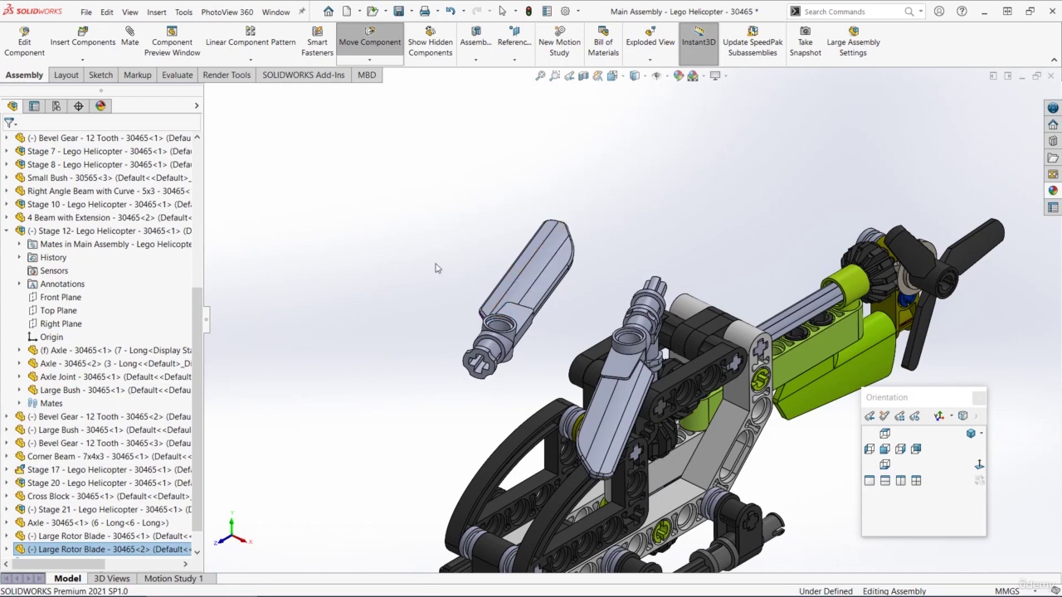
- Add a concentric mate between the second rotor blade's cylindrical neck and the free end of the 3-long axle
middle_click_drag(436, 264, 403, 266)
scroll(700, 272, "down", 2)
left_click(676, 292)
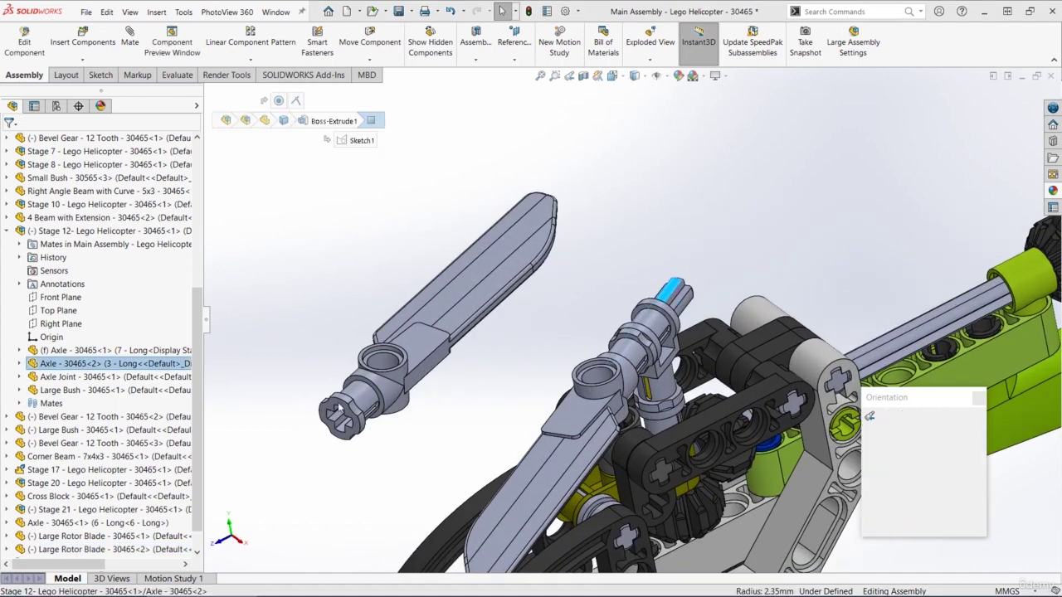
left_click(358, 398, "ctrl")
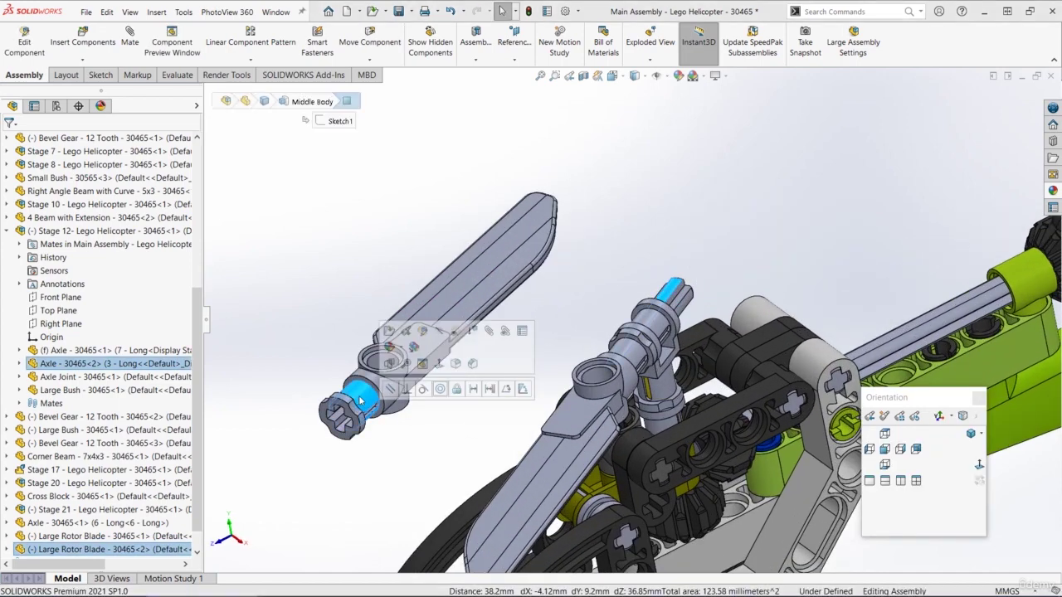
left_click(442, 390)
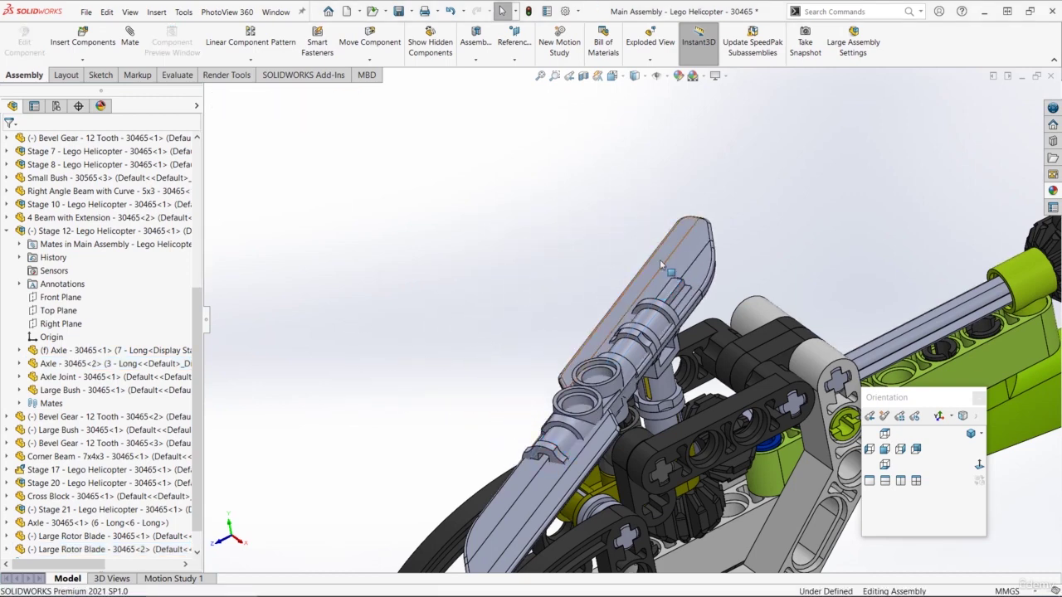
- Pull the second blade out along the axle and mate its cross-slot face parallel to the matching flat axle face
left_click_drag(685, 245, 861, 77)
scroll(762, 257, "down", 6)
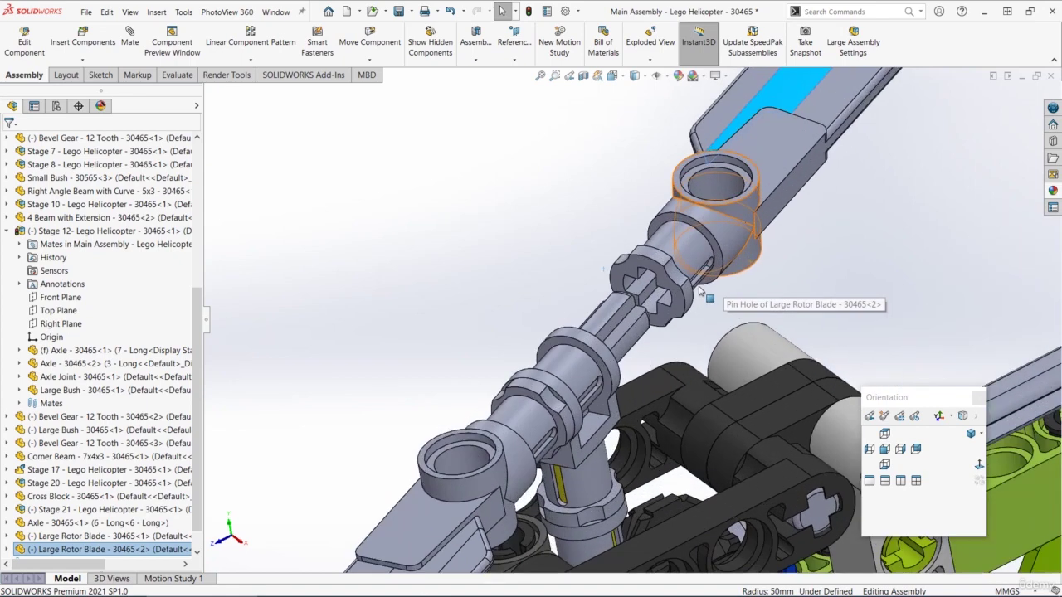
left_click(592, 289)
left_click(574, 343, "ctrl")
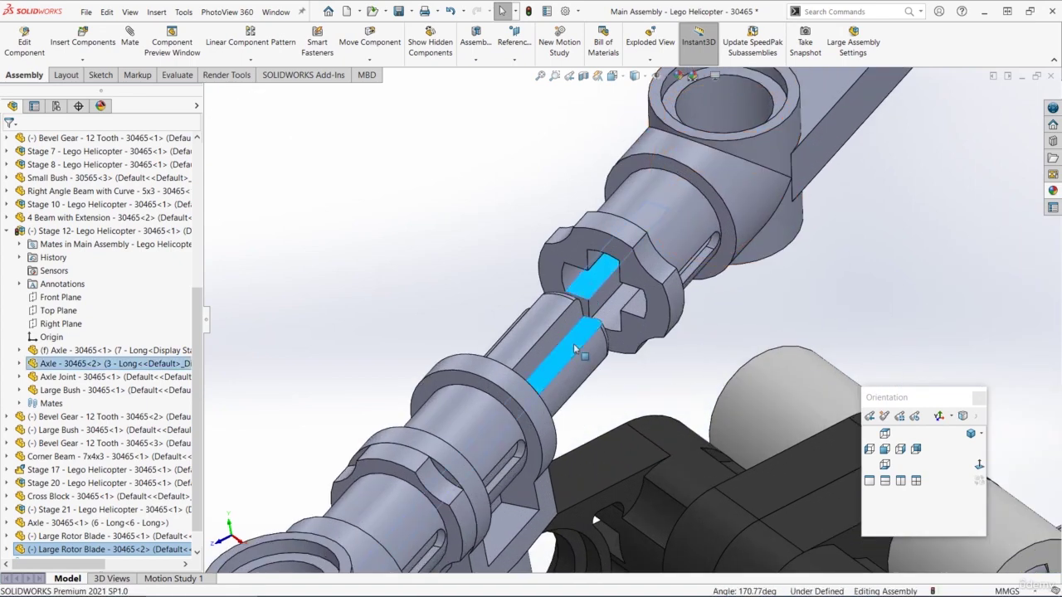
left_click(571, 279)
- Add a coincident mate between the second rotor blade's end face and the axle joint's opposite flange face
key("ctrl+shift+z")
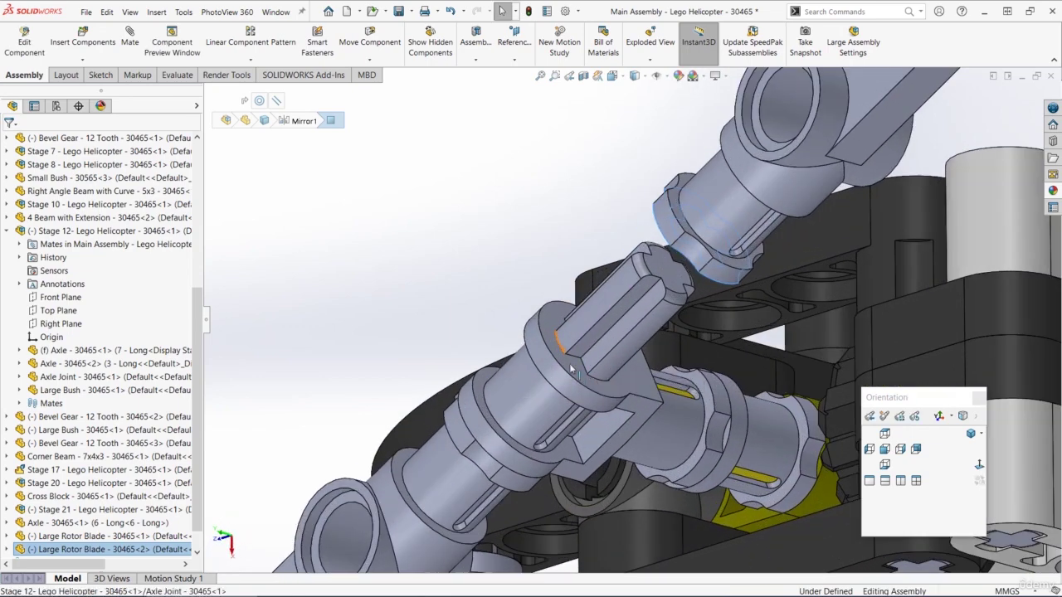
left_click(571, 368)
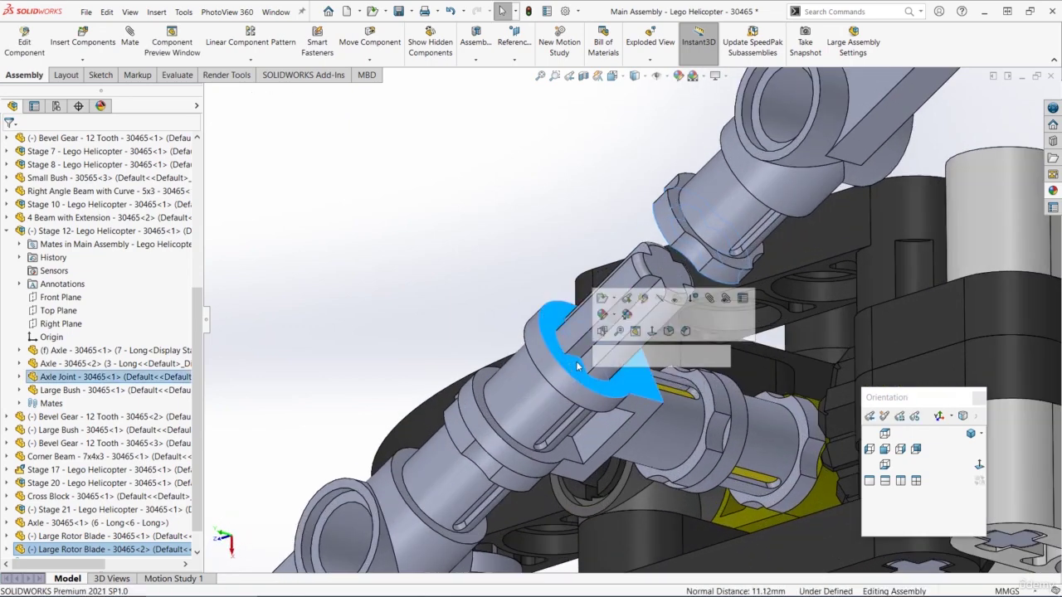
left_click(602, 355)
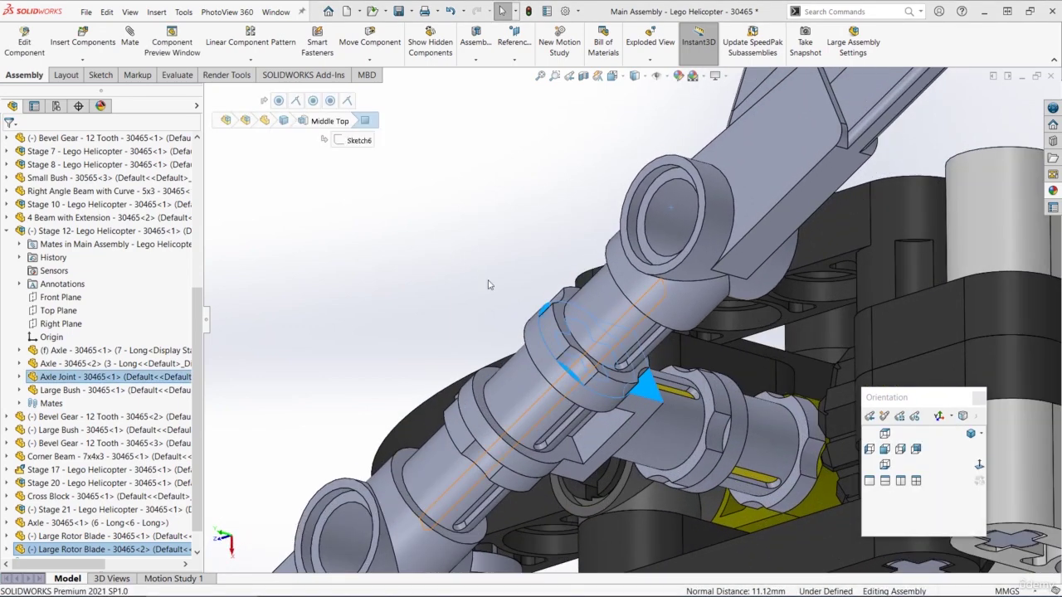
- Spin the two-blade main rotor about its mast so the blades run roughly along the helicopter's length
key("ctrl+shift+z")
middle_click_drag(621, 383, 601, 338)
scroll(601, 339, "down", 5)
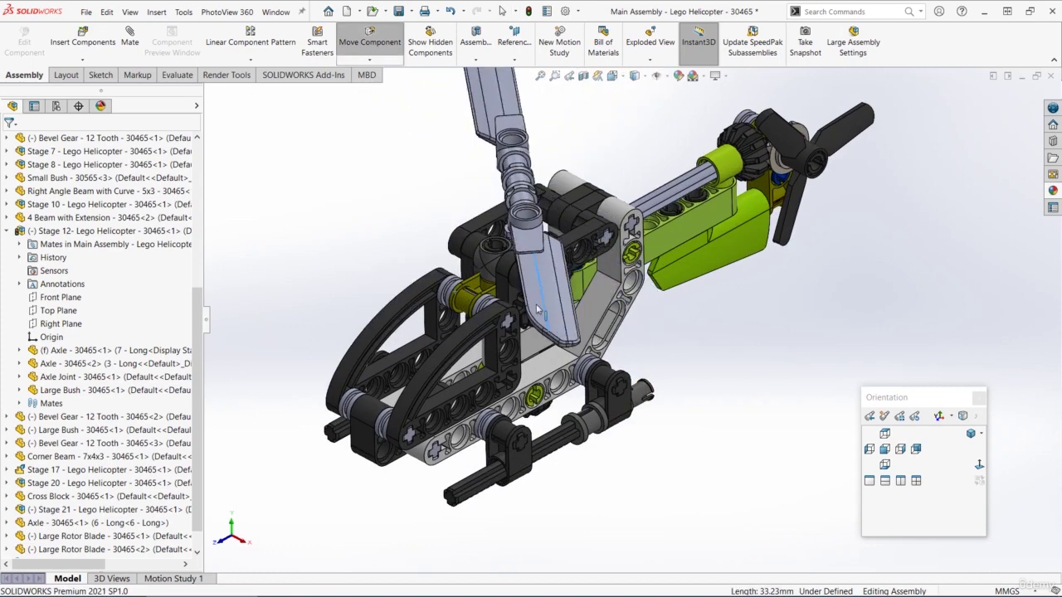
left_click(502, 11)
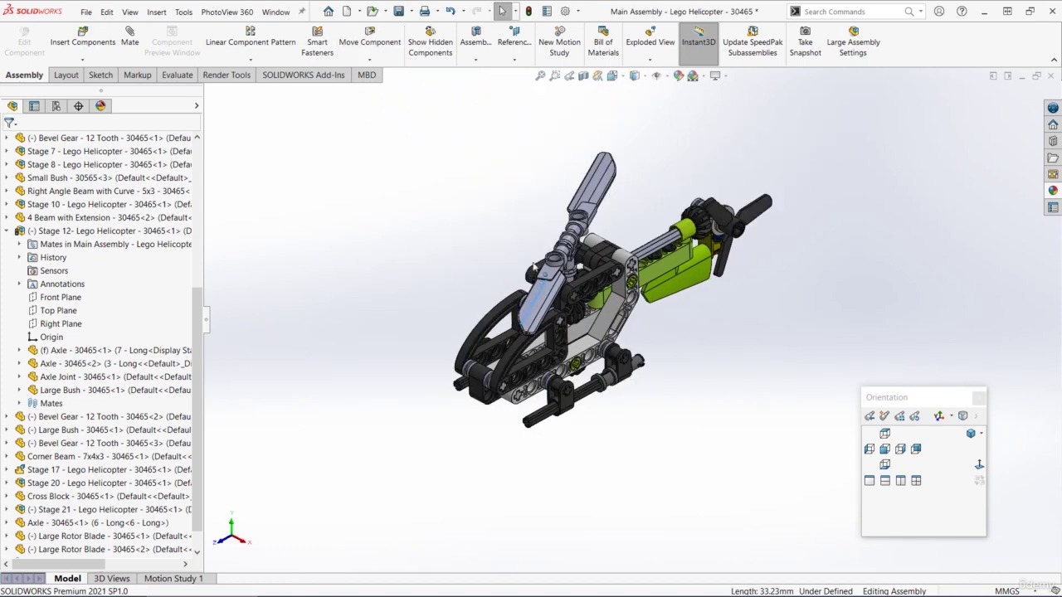
left_click_drag(630, 185, 649, 237)
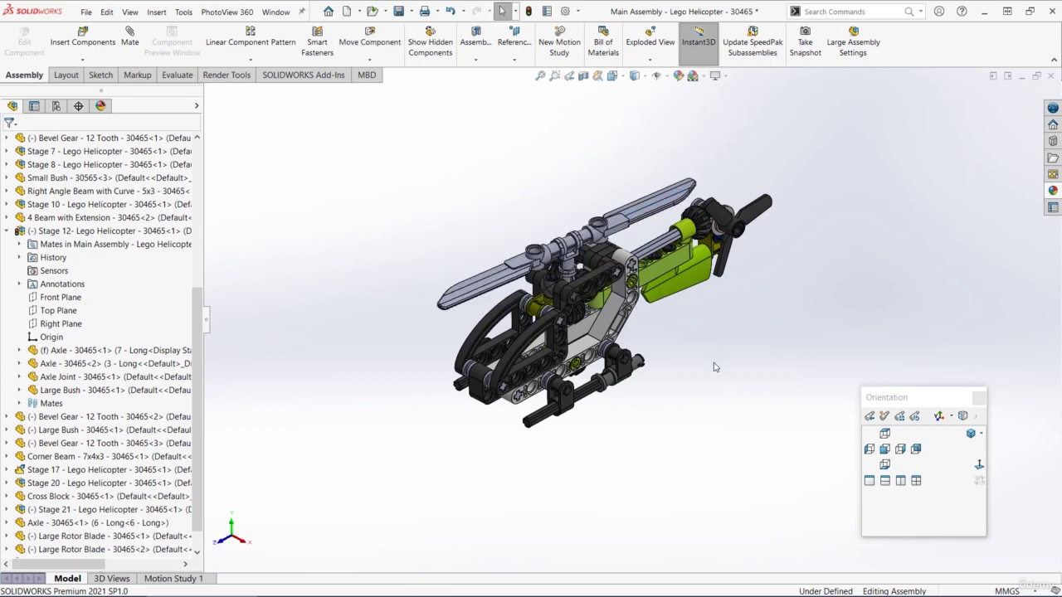
- Examine the assembled helicopter with its main rotor, gears and tail rotor from several angles
middle_click_drag(715, 360, 692, 367)
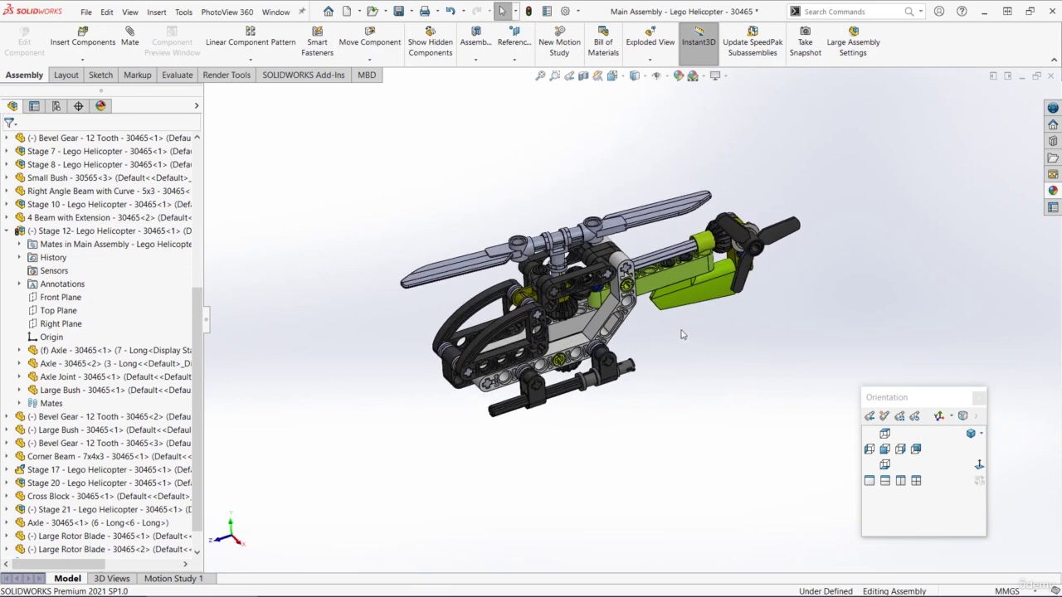
scroll(635, 307, "down", 10)
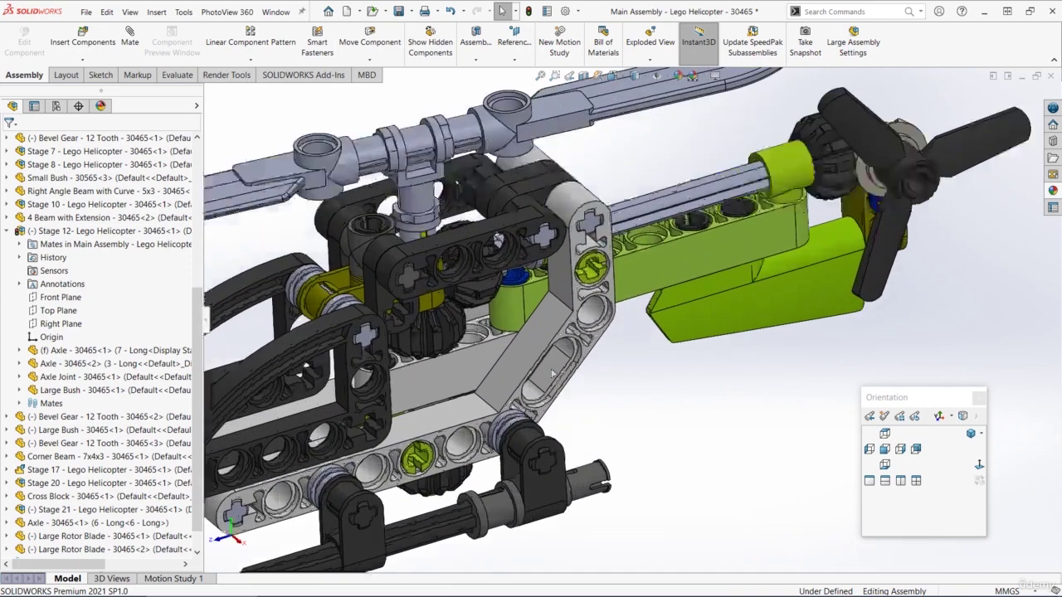
key("f")
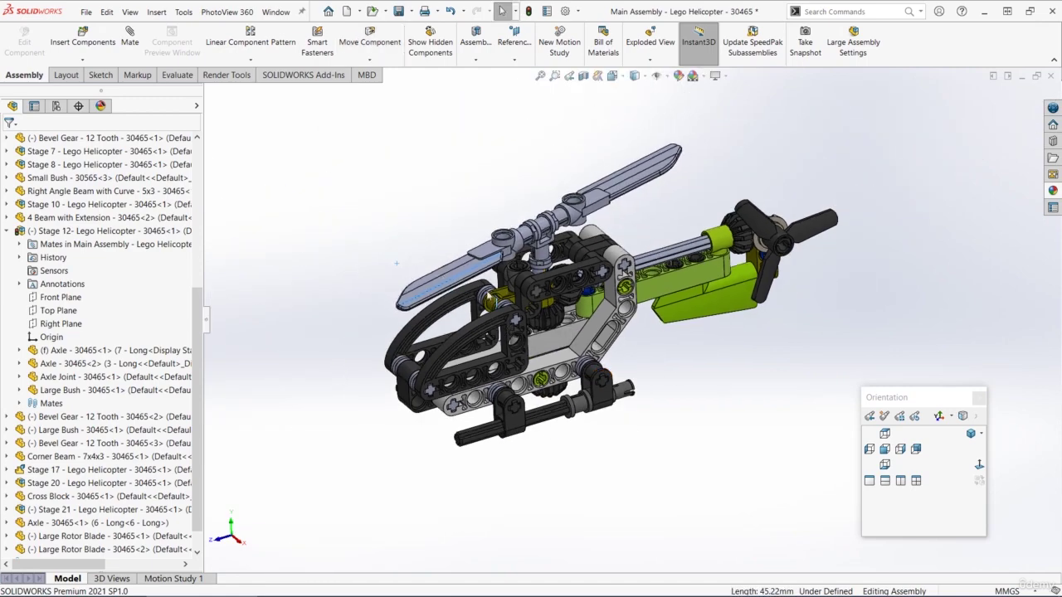
middle_click_drag(686, 394, 662, 383)
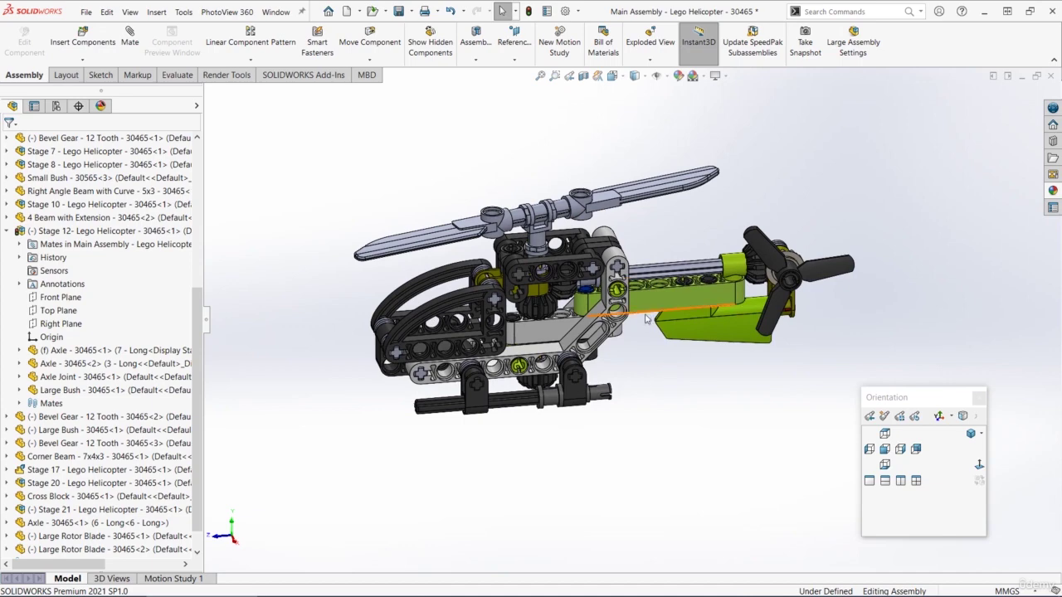
scroll(645, 322, "down", 2)
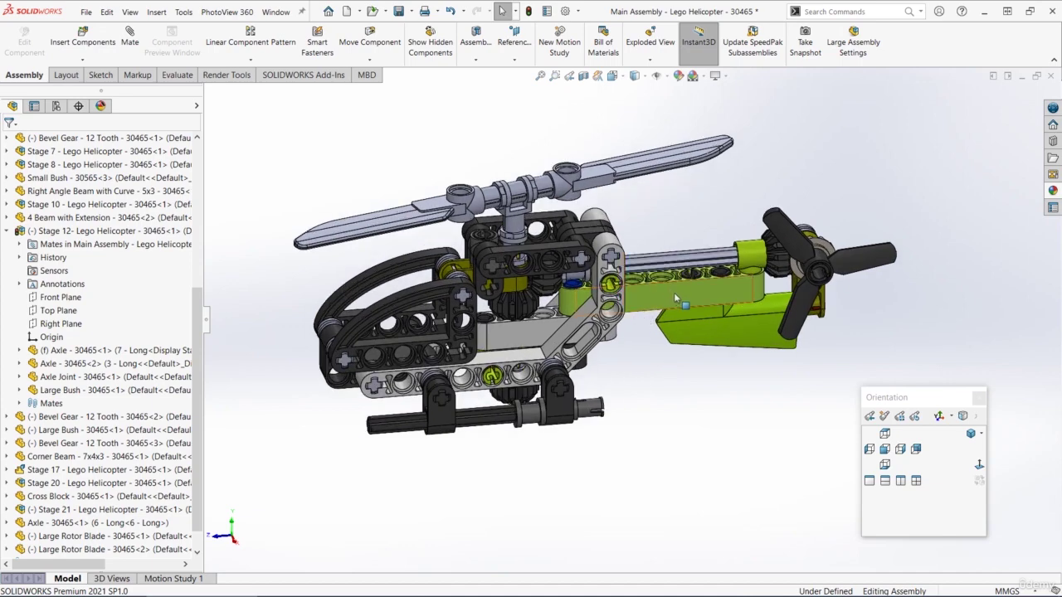
mouse_move(628, 382)
middle_mouse_down()
mouse_move(640, 363)
mouse_move(628, 367)
middle_mouse_up()
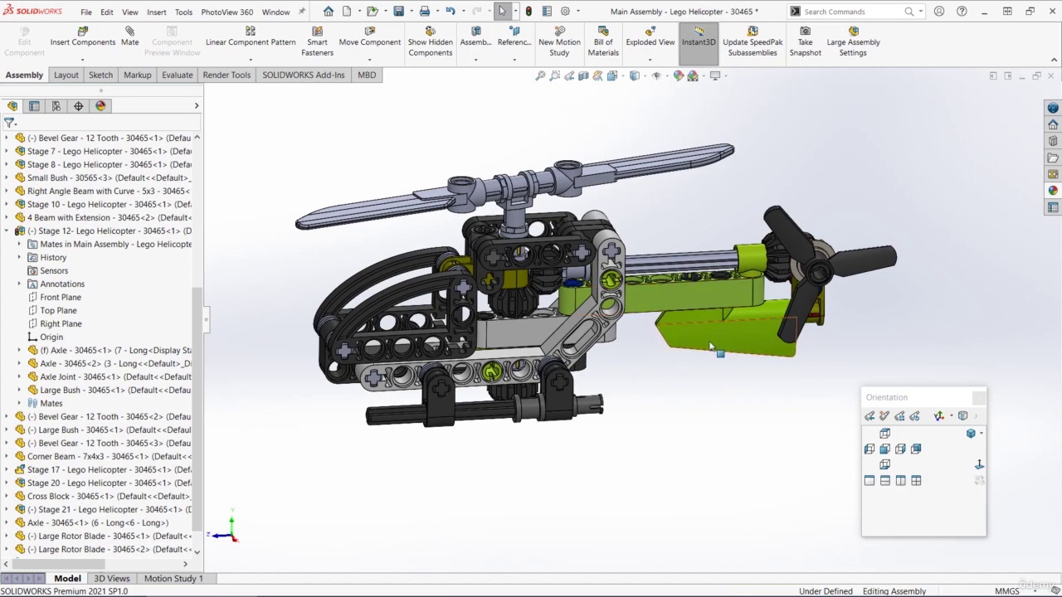
middle_click_drag(685, 362, 680, 359)
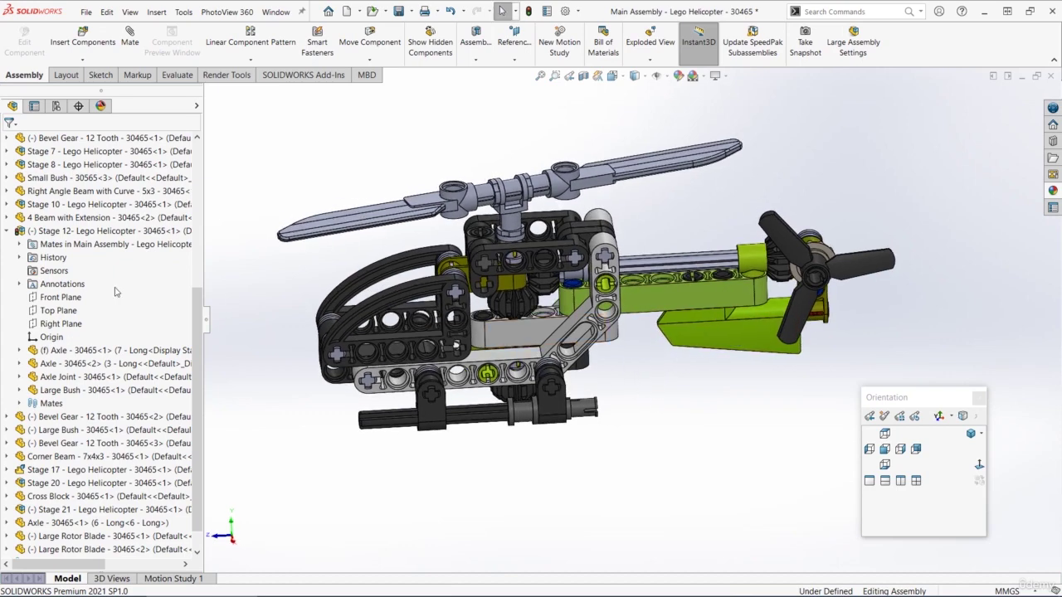
- Collapse the Stage 12 subassembly, list the assembly's appearances and check which parts use each of the first three green medium gloss plastics
left_click(6, 230)
middle_click_drag(677, 298, 656, 309)
scroll(655, 309, "down", 2)
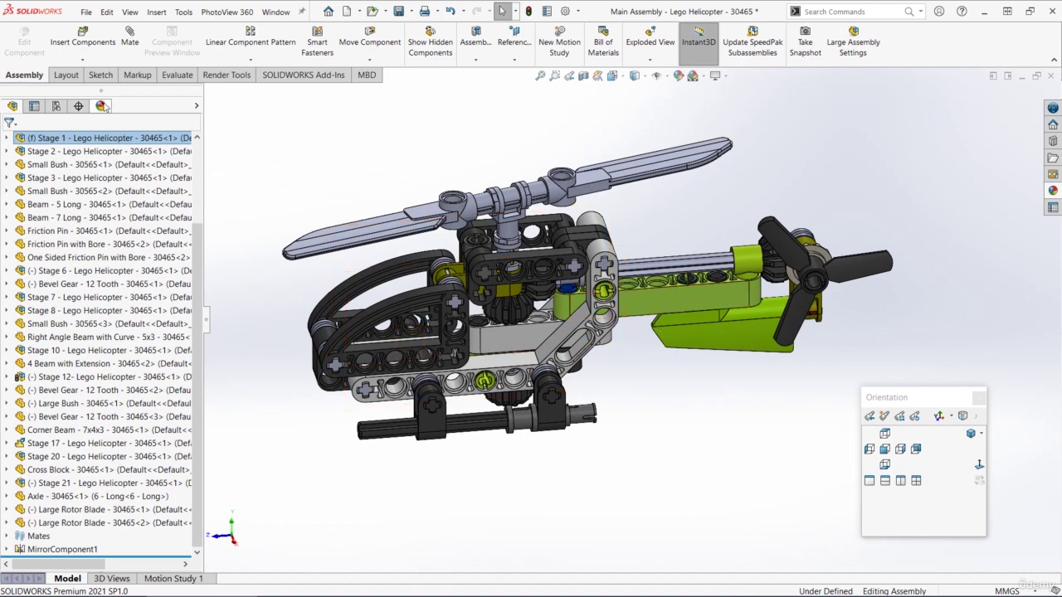
left_click(100, 107)
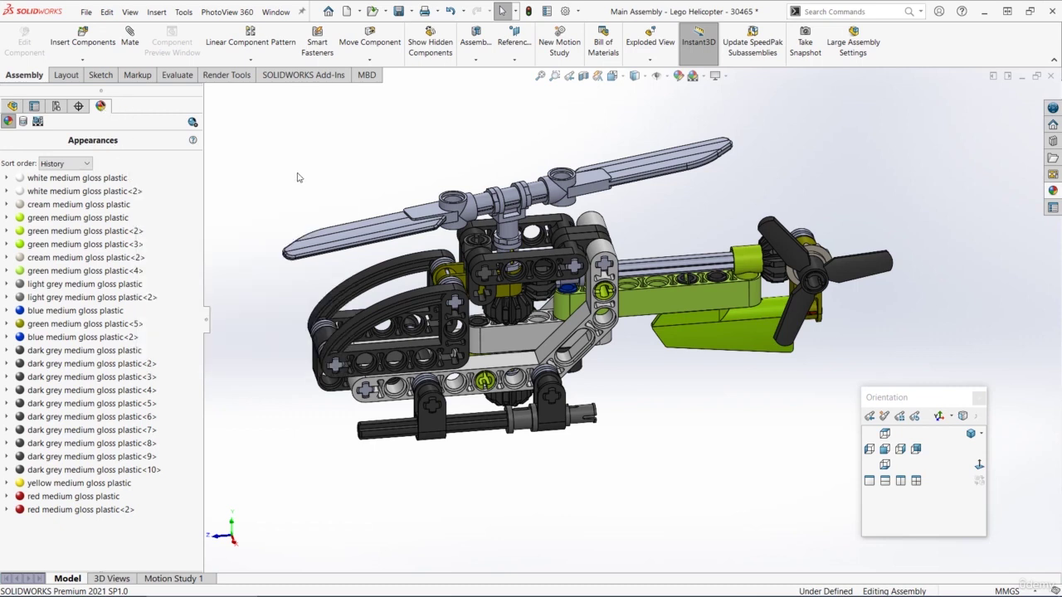
left_click(706, 336)
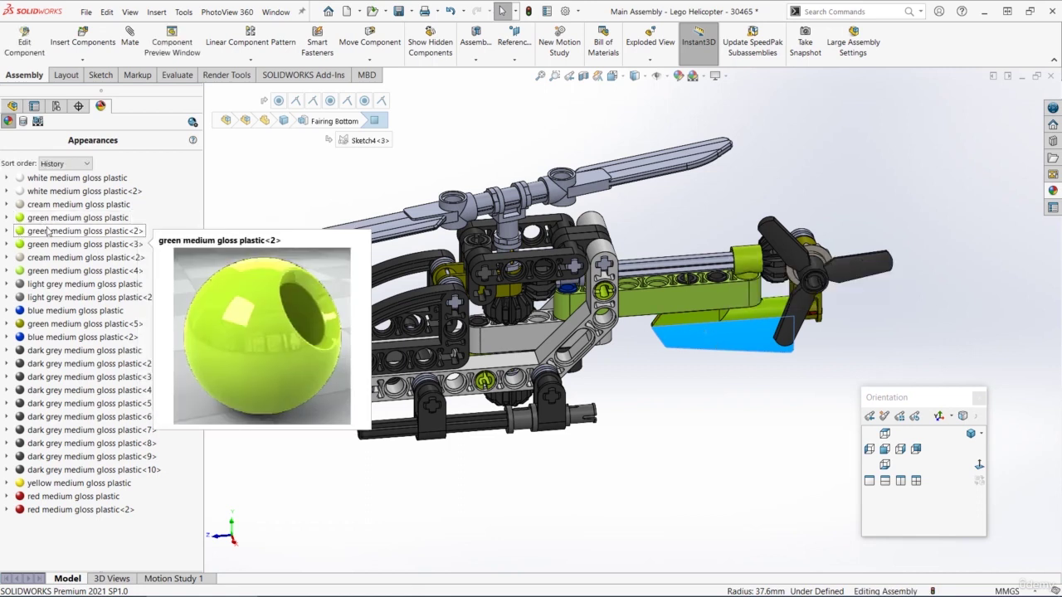
left_click(48, 219)
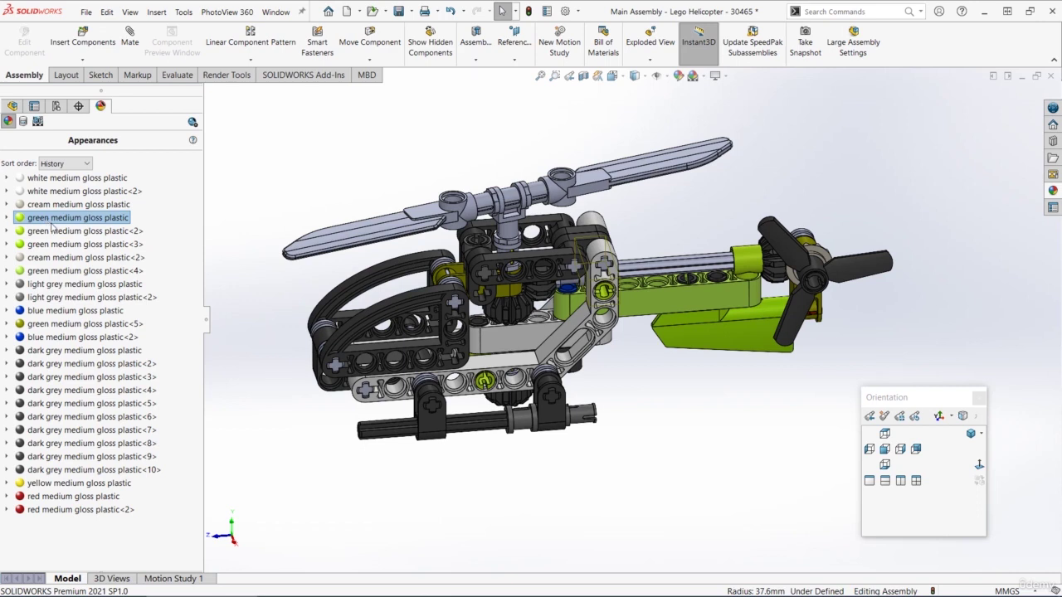
left_click(50, 235)
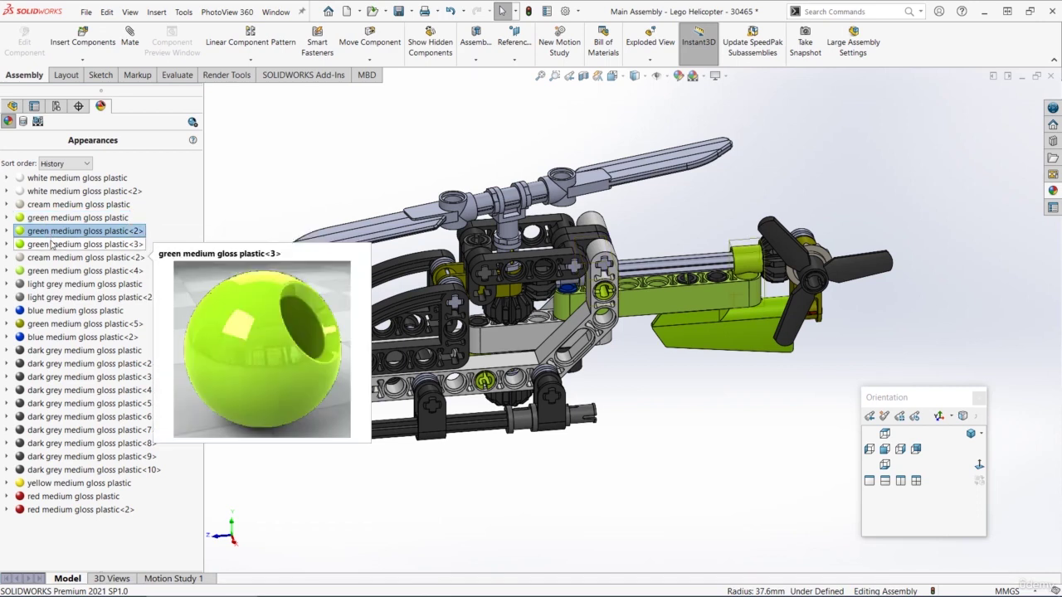
left_click(50, 245)
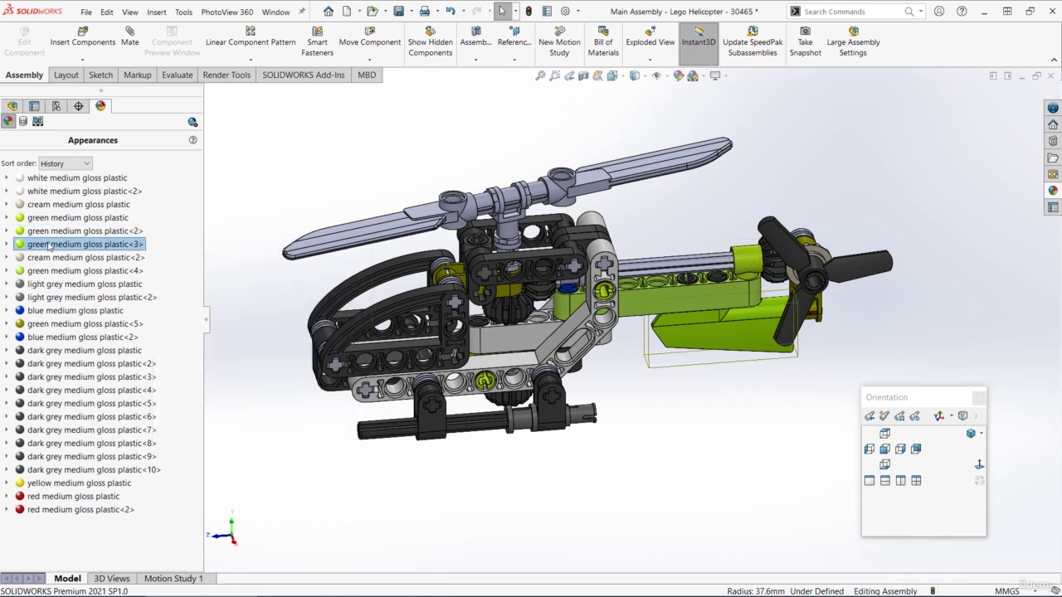
- Look up the RGB values of the tail fairing's green medium gloss plastic appearance and close it without changes
mouse_move(52, 249)
right_click(40, 249)
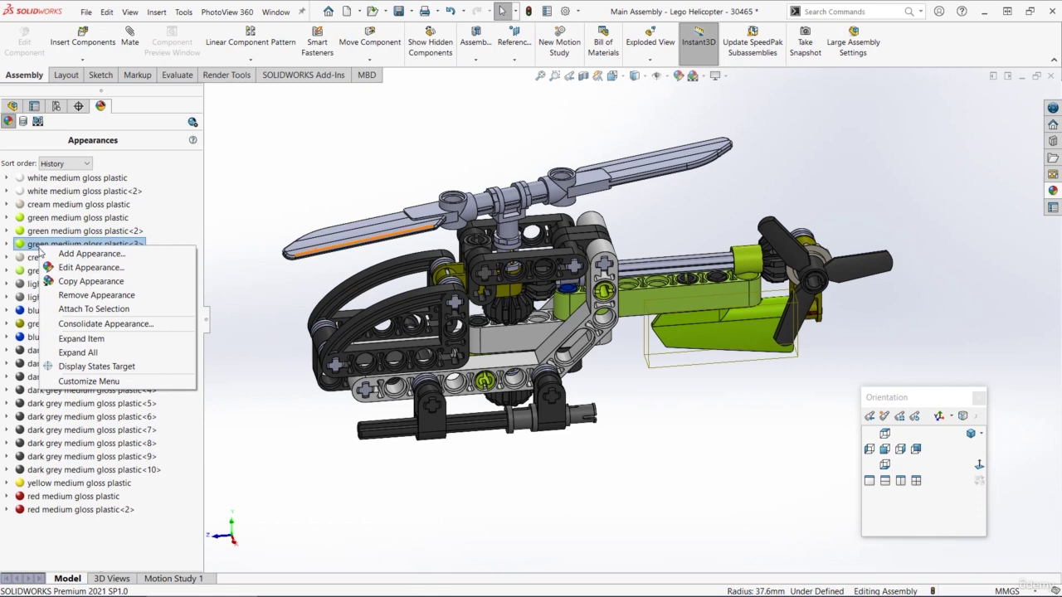
left_click(98, 269)
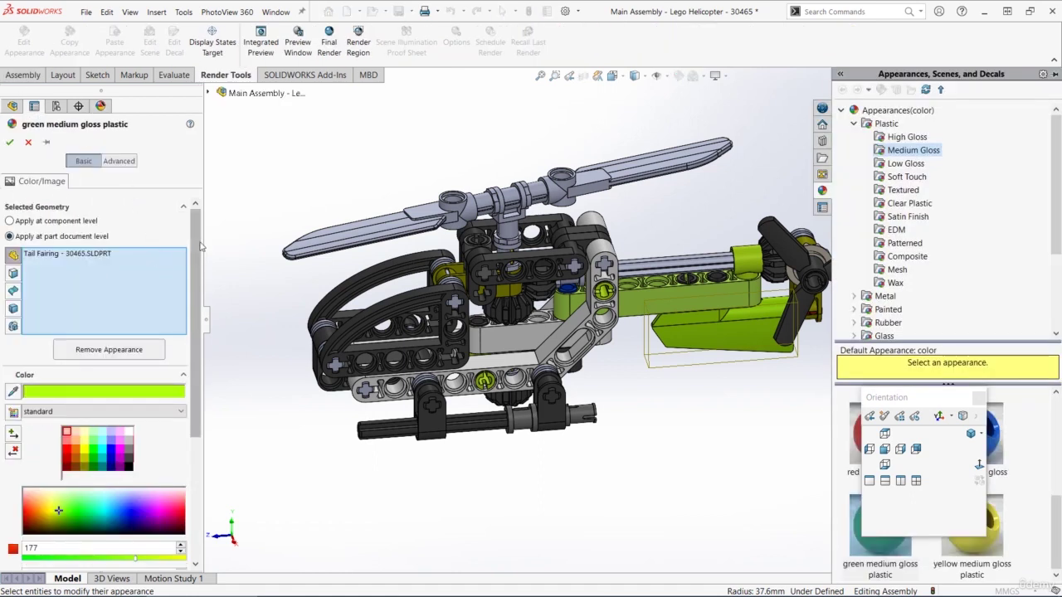
left_click_drag(203, 249, 204, 341)
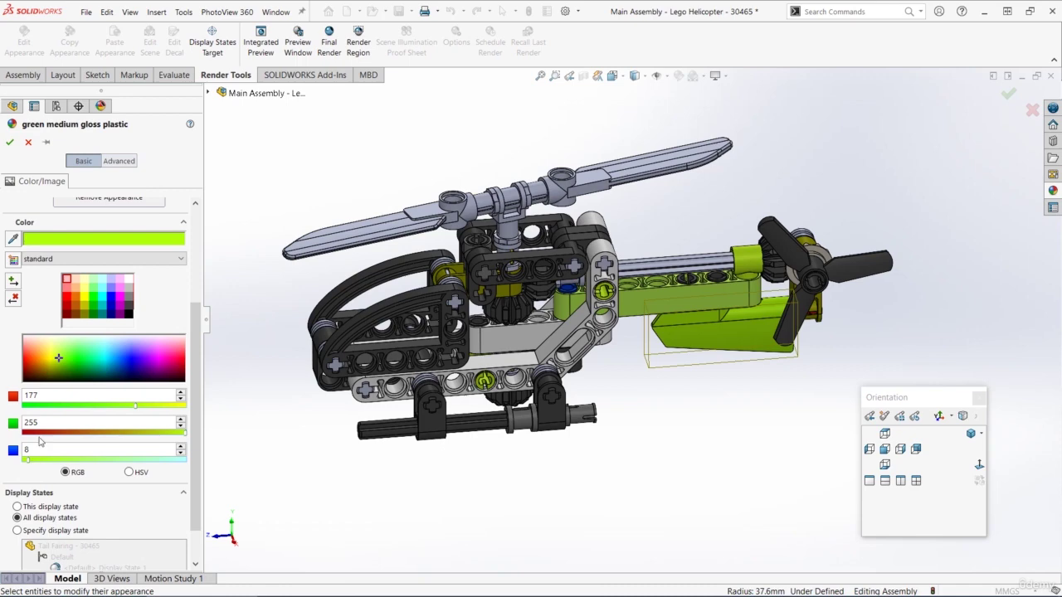
left_click(28, 143)
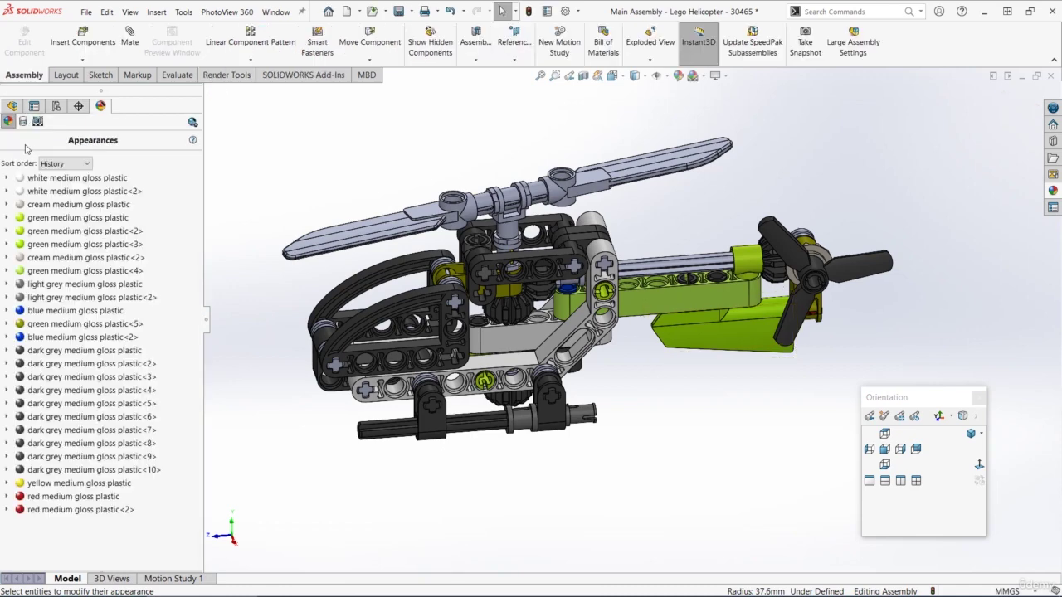
- Edit the green medium gloss plastic<2> appearance of the one-sided friction pin with bore to RGB 177, 255, 8
left_click(43, 234)
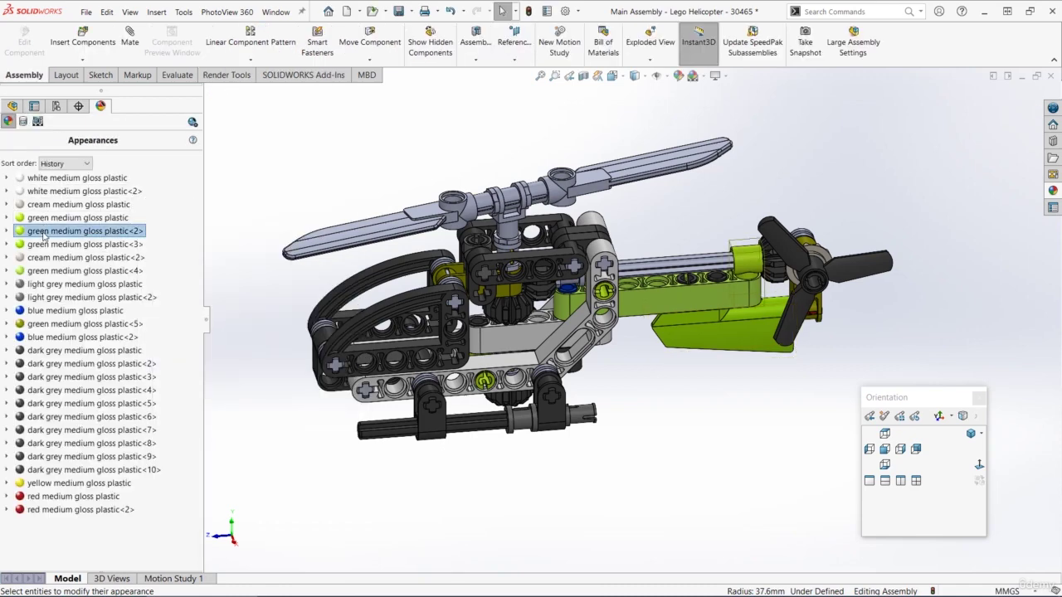
right_click(45, 238)
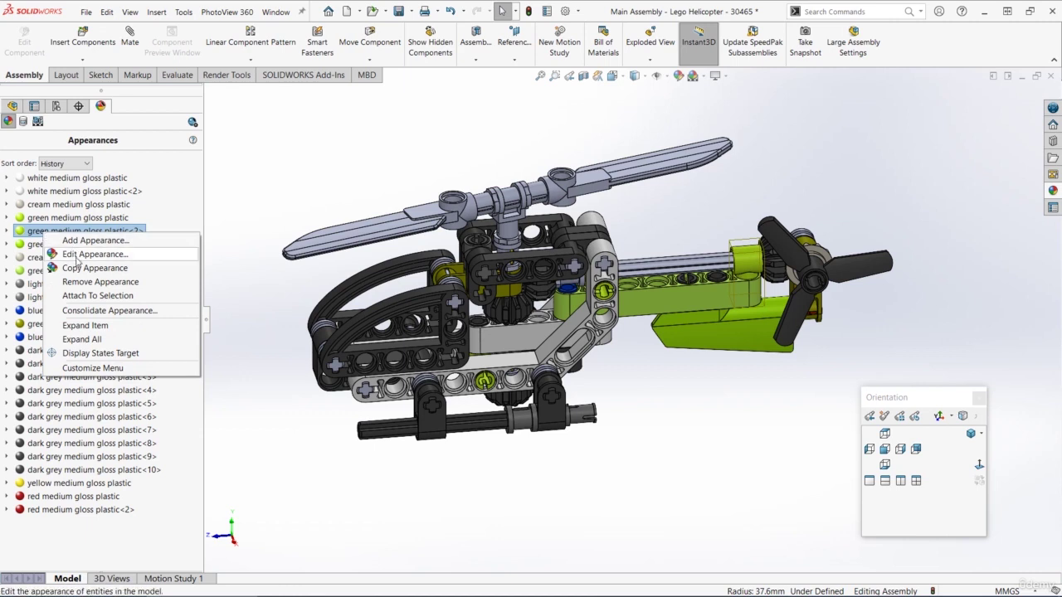
left_click(75, 256)
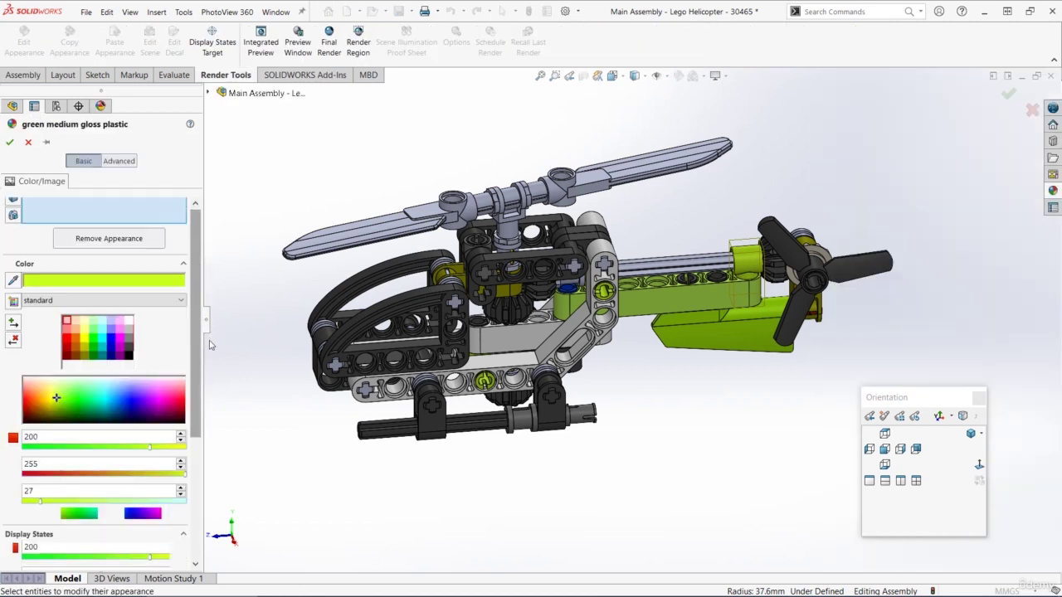
scroll(39, 394, "down", 1)
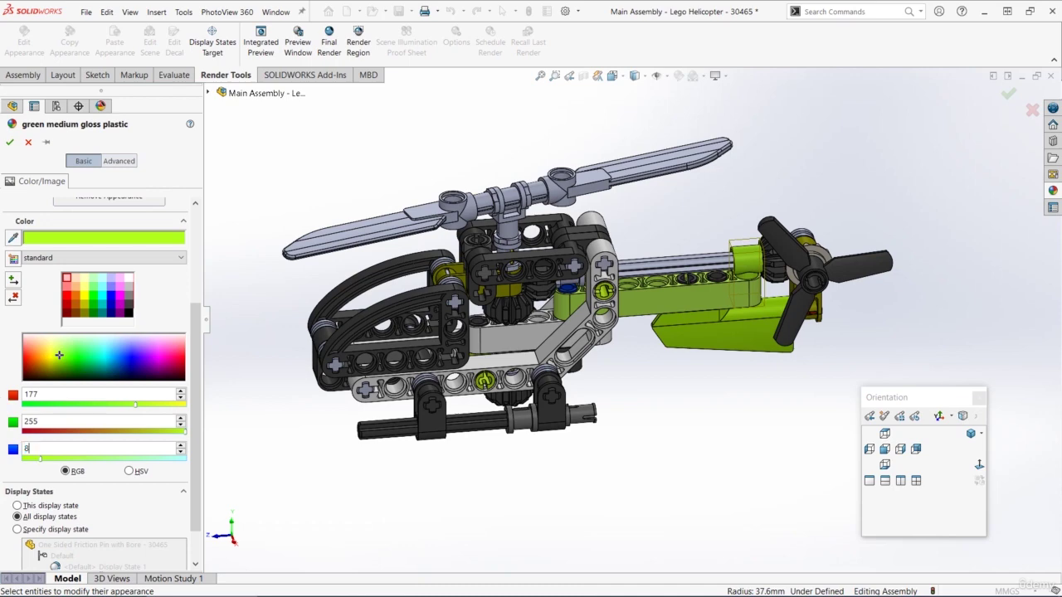
key("Tab")
left_click(10, 142)
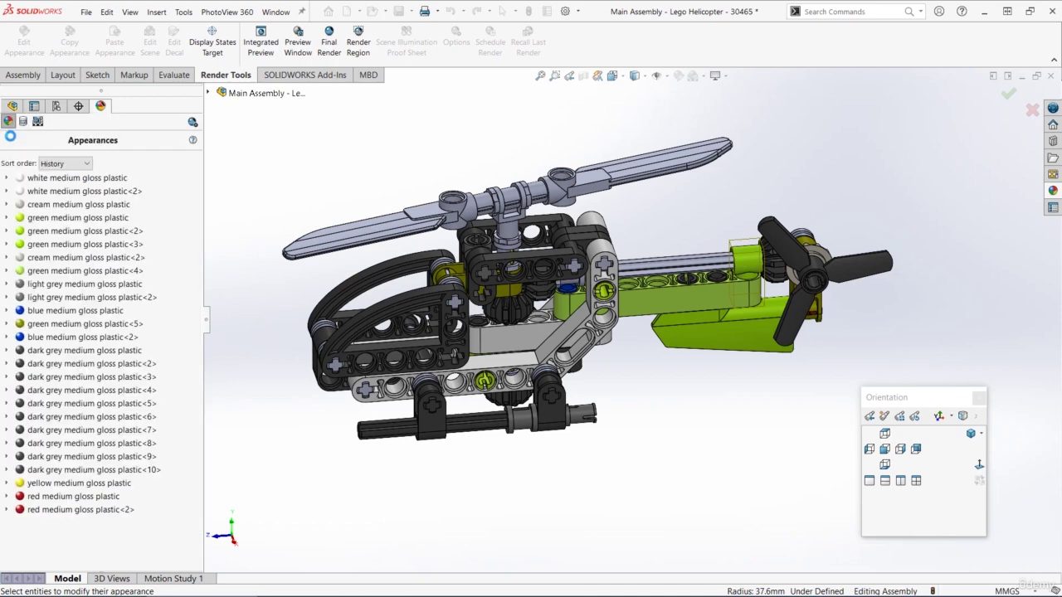
left_click(58, 245)
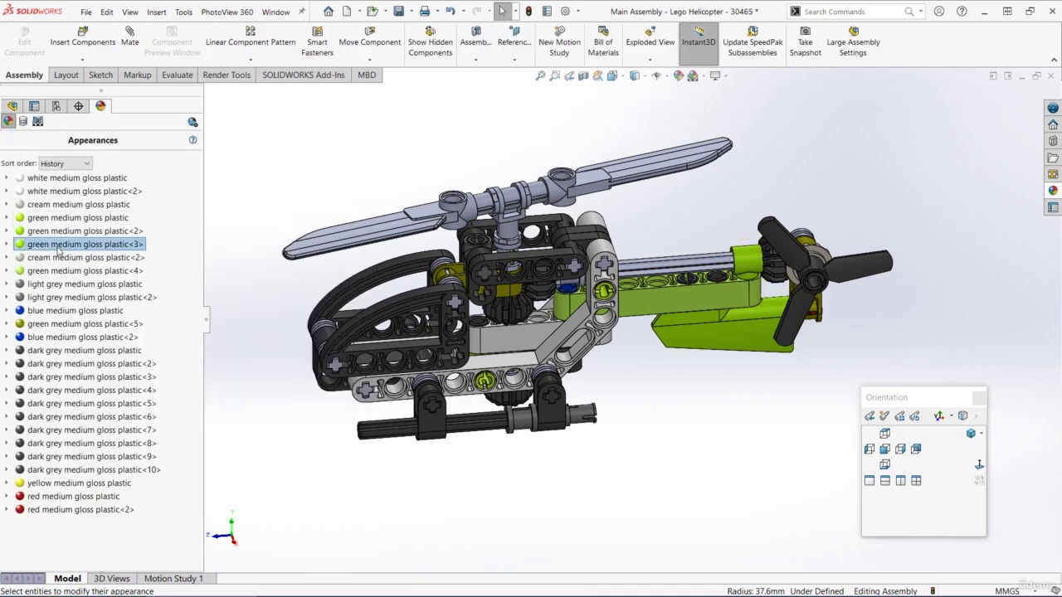
right_click(68, 245)
left_click(86, 267)
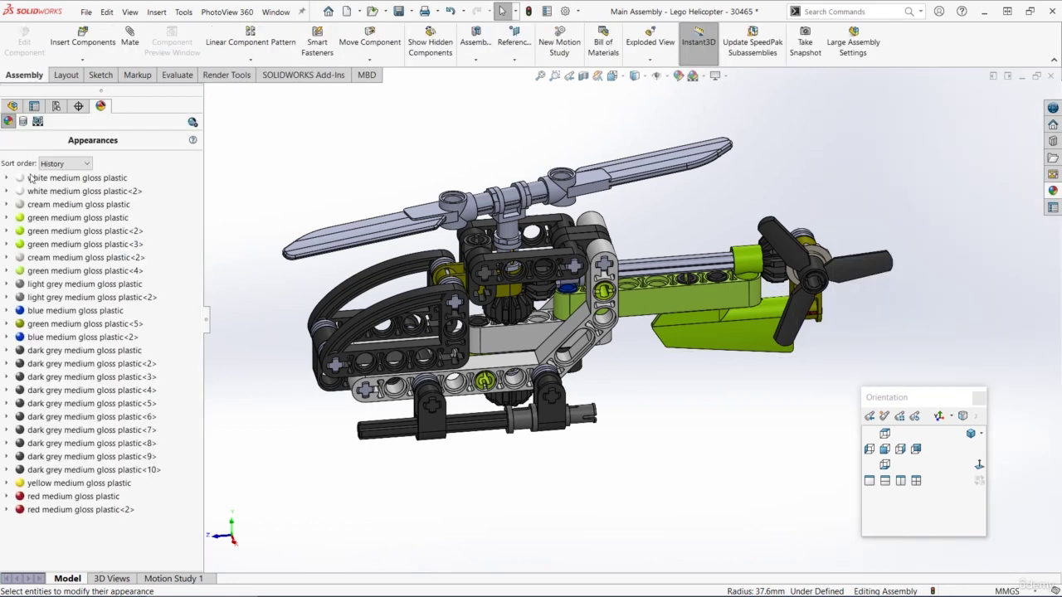
- Match the 7-long beam's green medium gloss plastic appearance to the tail fairing's colour, RGB 177, 255, 8
right_click(38, 272)
key("Escape")
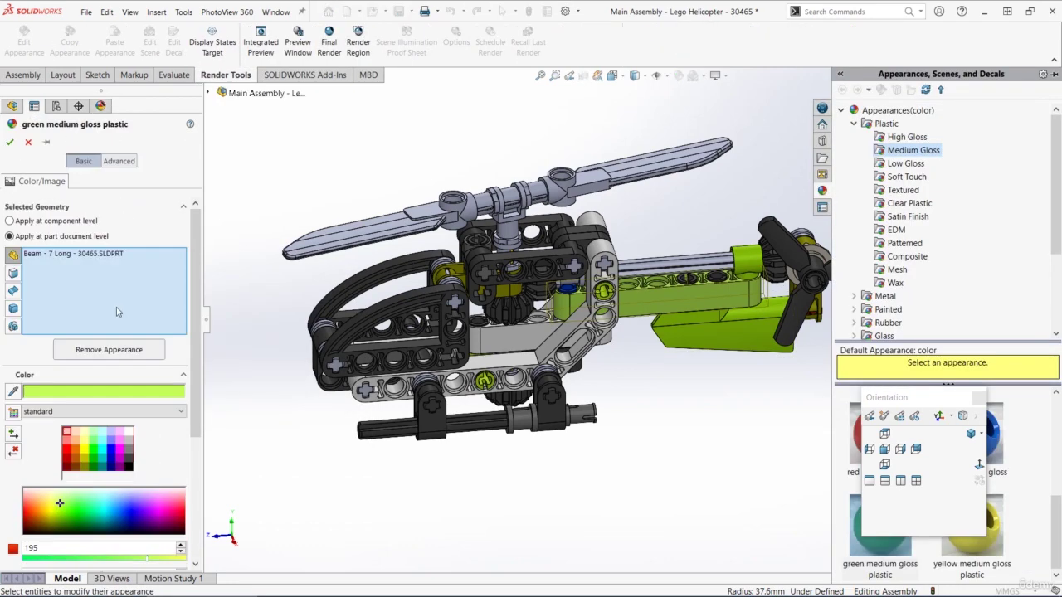
scroll(47, 413, "down", 3)
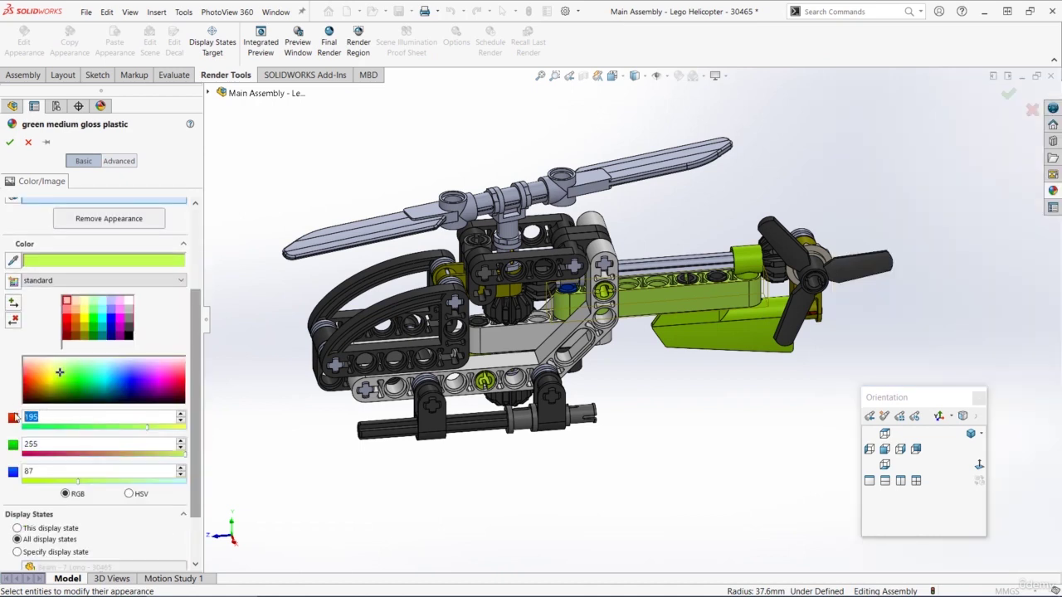
type("175")
key("Tab")
key("Tab")
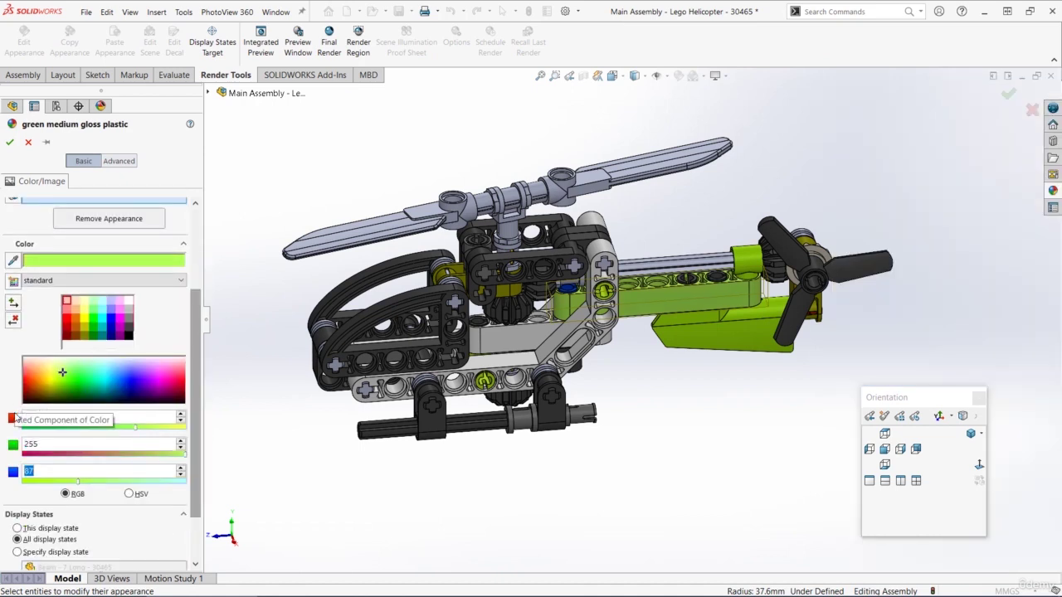
type("8")
key("Tab")
left_click(9, 141)
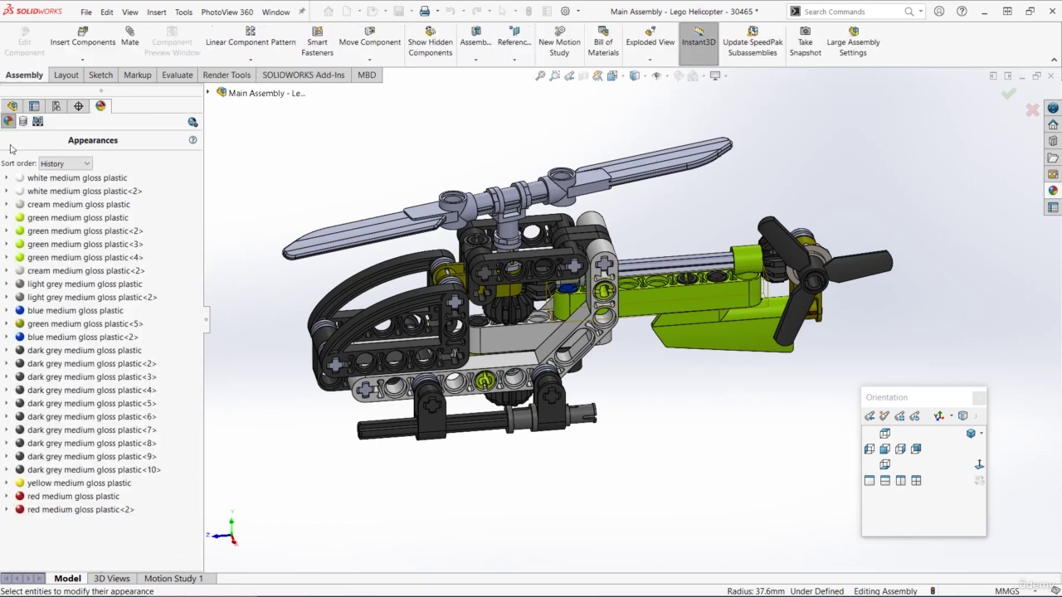
- Change the green medium gloss plastic<5> appearance colour to RGB 177, 255, 8
right_click(68, 329)
left_click(112, 351)
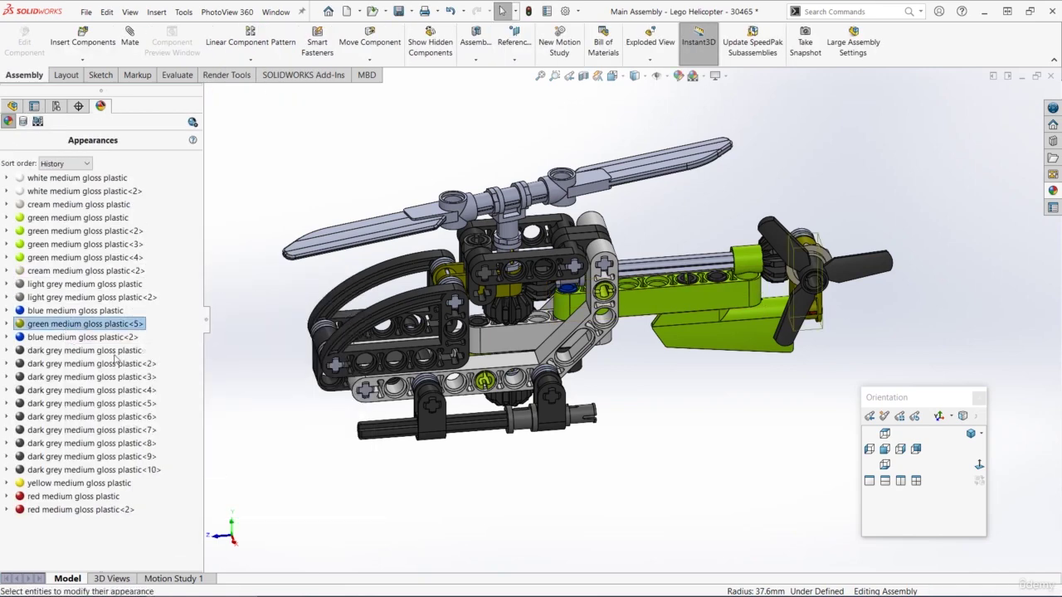
scroll(100, 398, "down", 5)
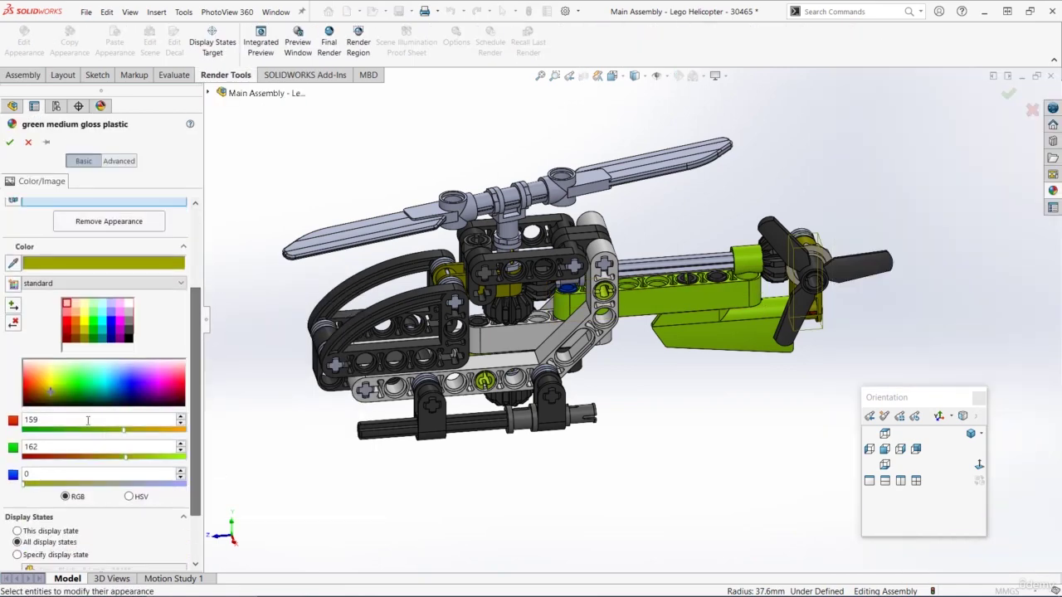
left_click_drag(42, 419, 1, 423)
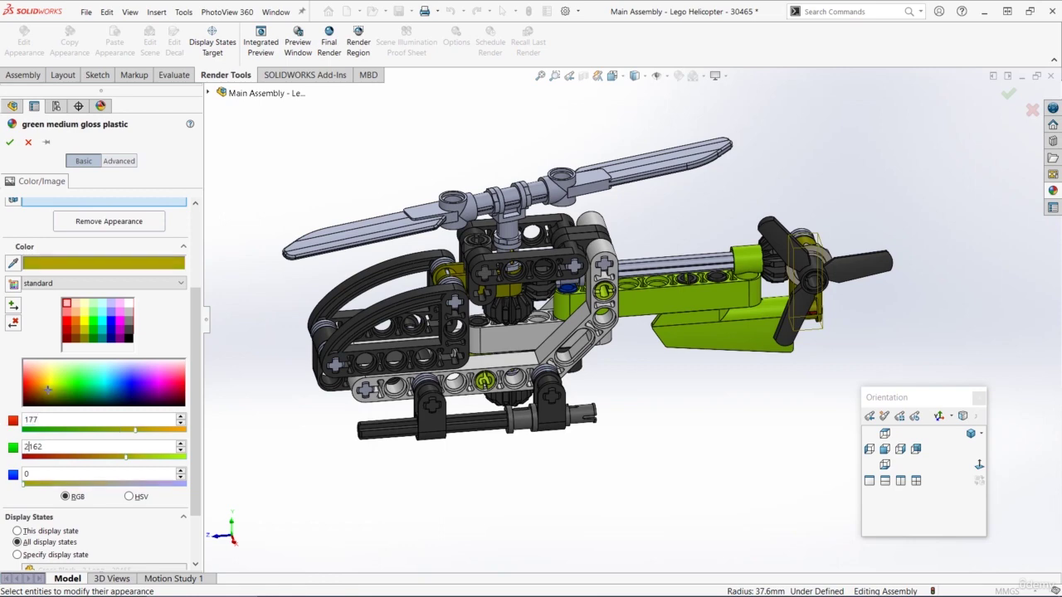
type("255")
key("Tab")
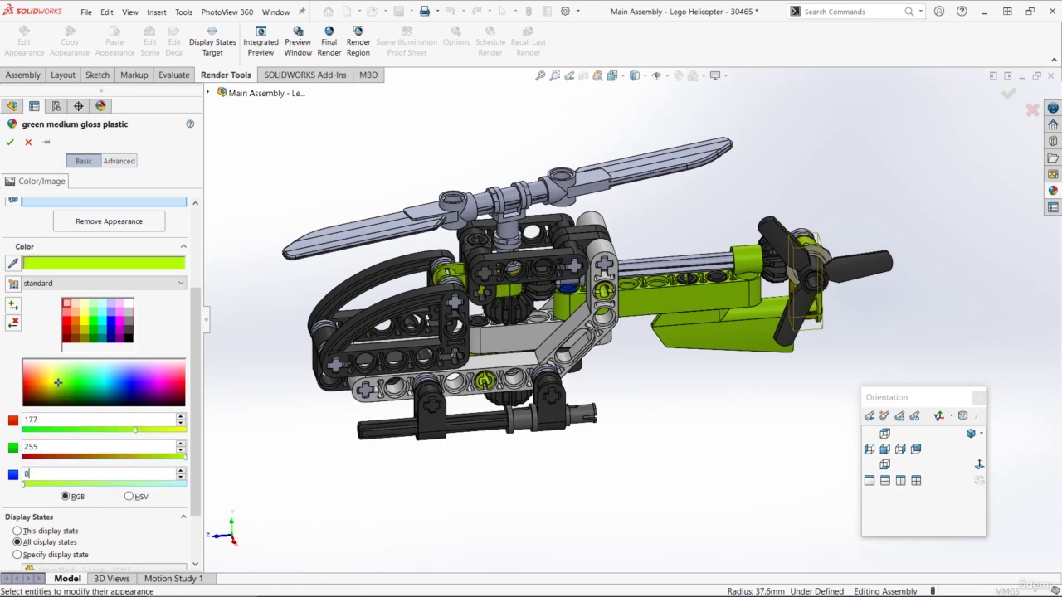
left_click(12, 145)
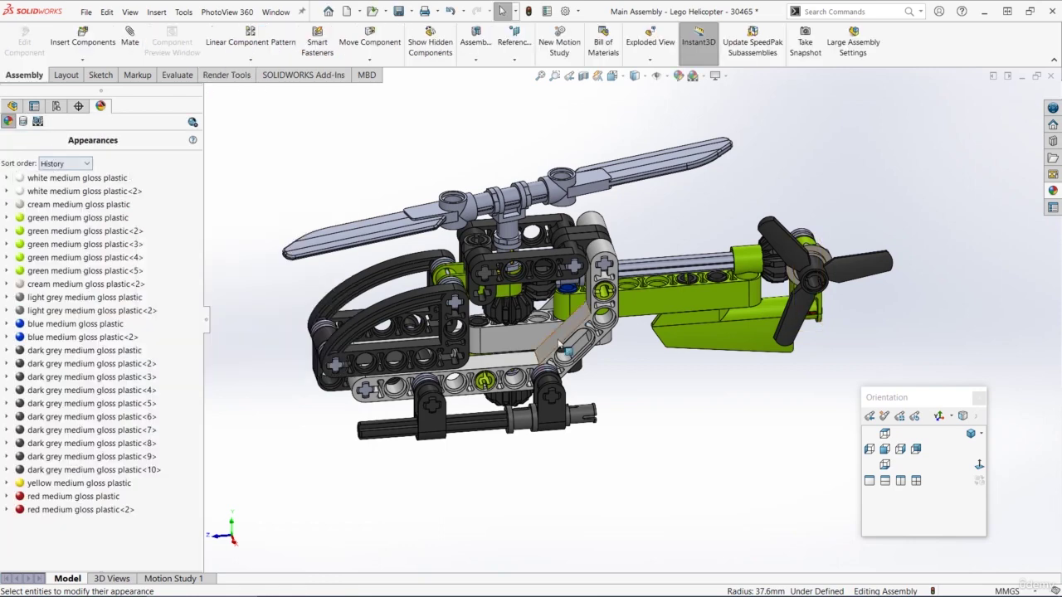
- Return to the assembly's component tree and save the main assembly
middle_click_drag(544, 312, 121, 112)
left_click(12, 107)
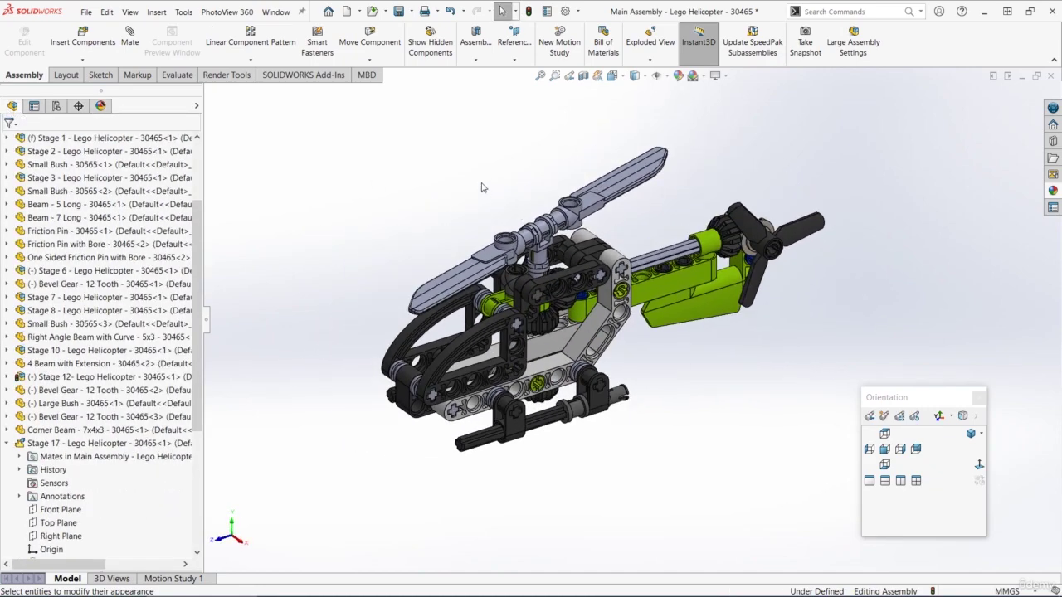
key("ctrl+s")
left_click(587, 286)
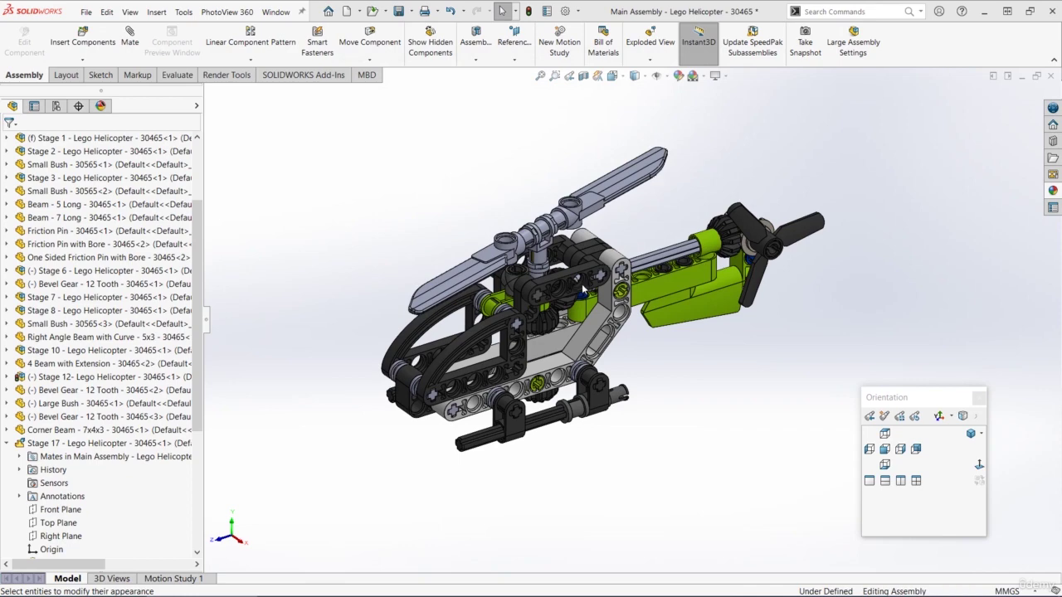
- Swing the main rotor around its mast by one blade and try turning the long tail axle
middle_click_drag(585, 292, 581, 290)
scroll(573, 248, "down", 2)
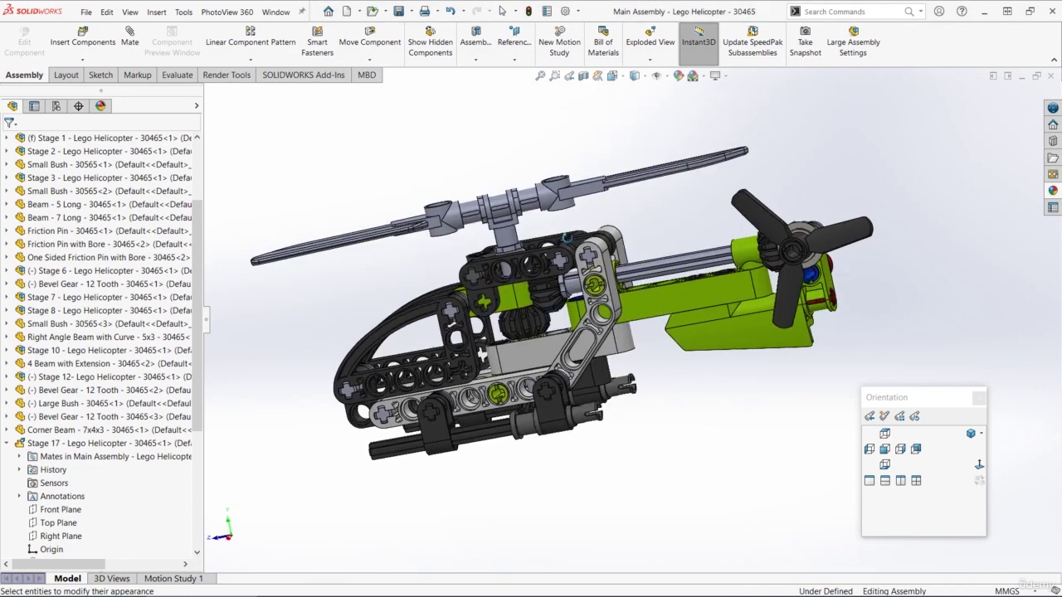
middle_click_drag(564, 238, 464, 274)
left_click(459, 272)
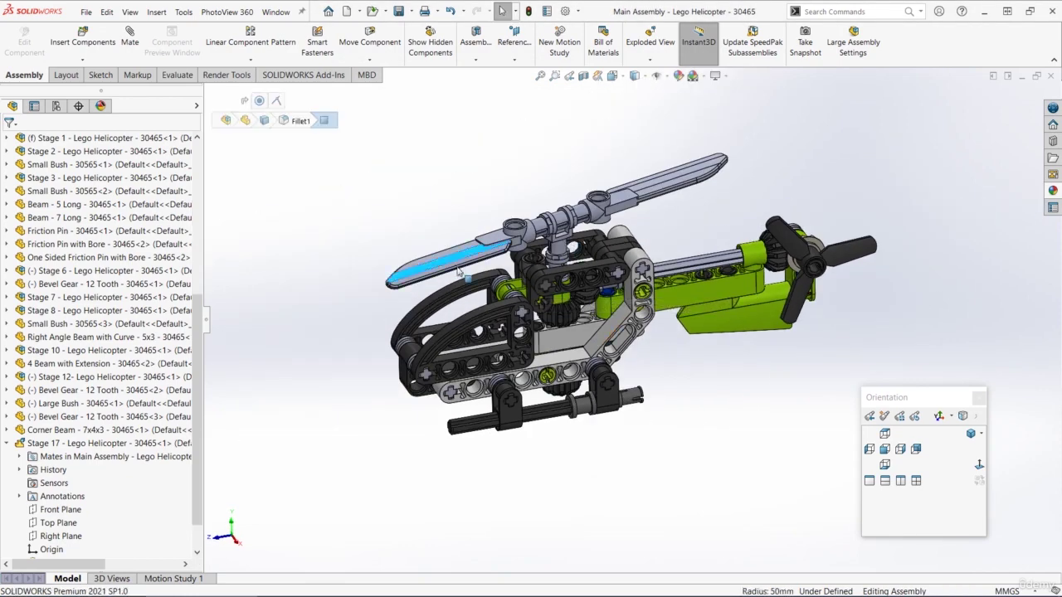
left_click_drag(459, 272, 676, 186)
left_click_drag(700, 255, 700, 269)
- Turn the 12-tooth bevel gear on the long tail axle slightly to line its teeth up with the mast's gear
middle_click_drag(641, 302, 612, 272)
scroll(612, 272, "down", 1)
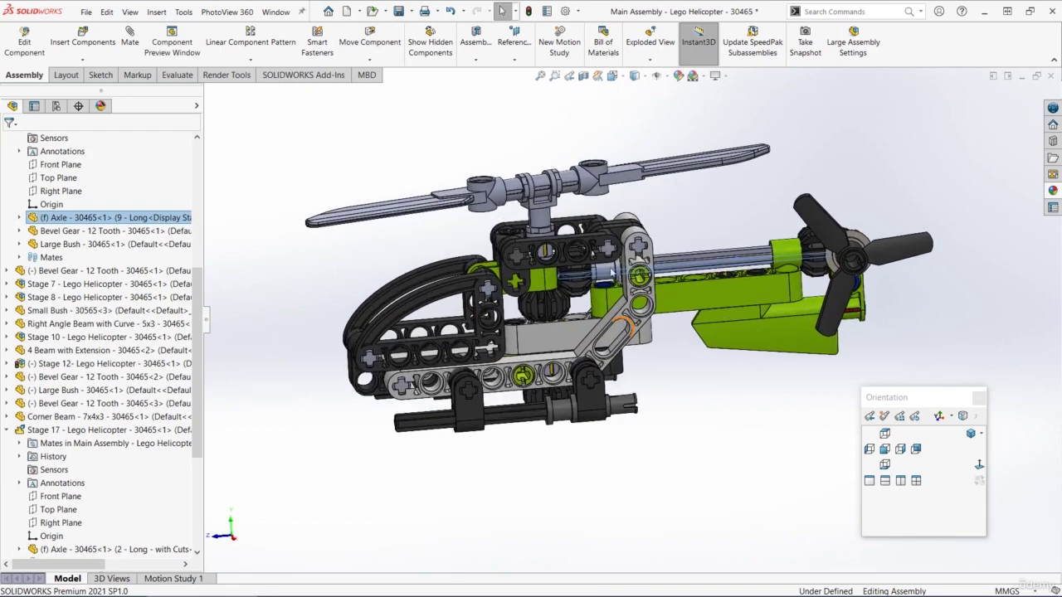
scroll(612, 272, "down", 6)
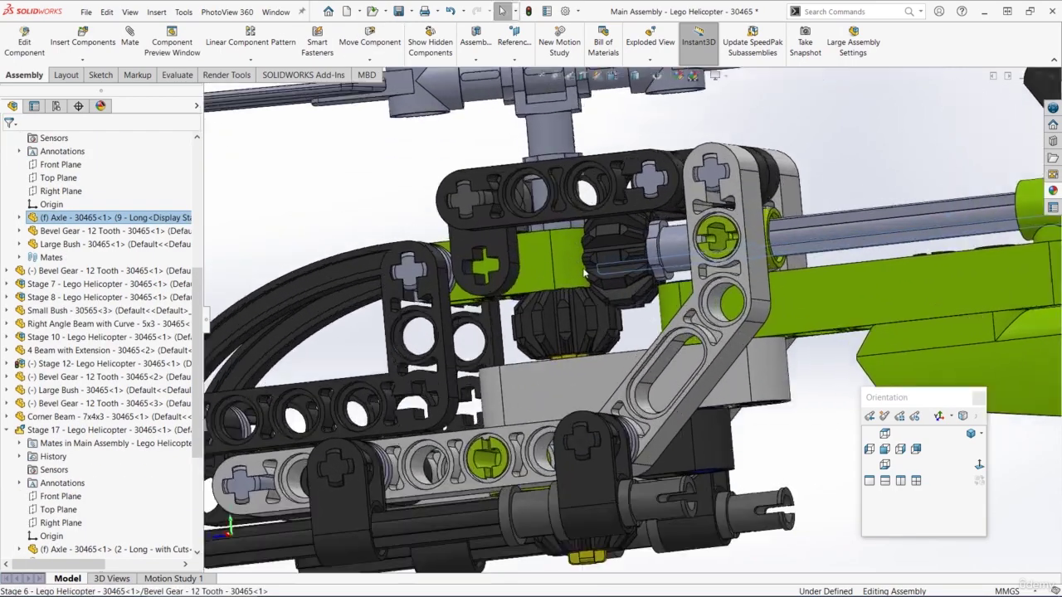
scroll(585, 274, "down", 5)
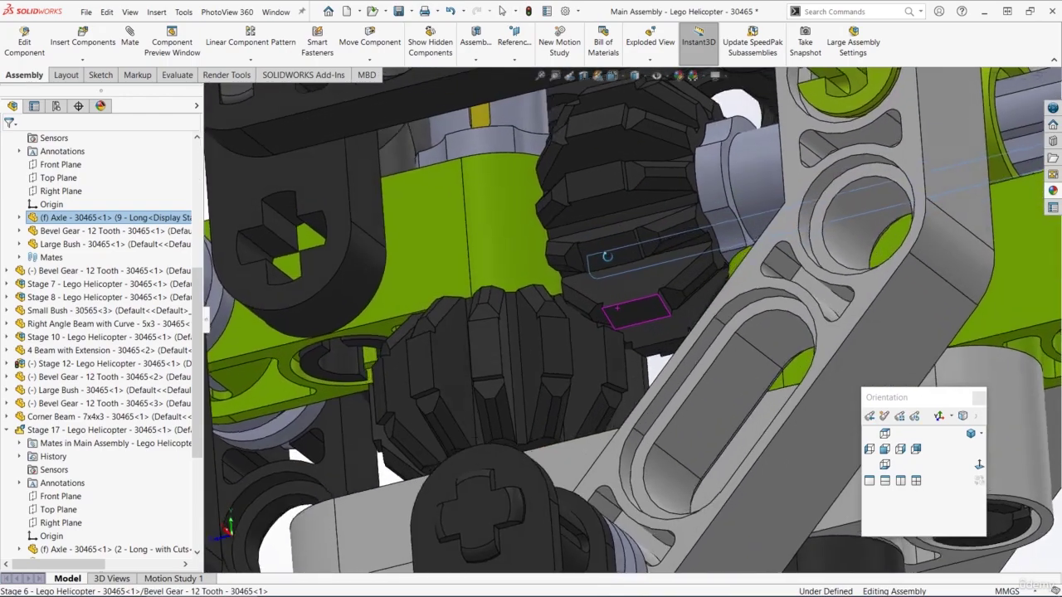
middle_click_drag(608, 256, 613, 298)
scroll(614, 298, "down", 1)
left_click_drag(617, 307, 608, 290)
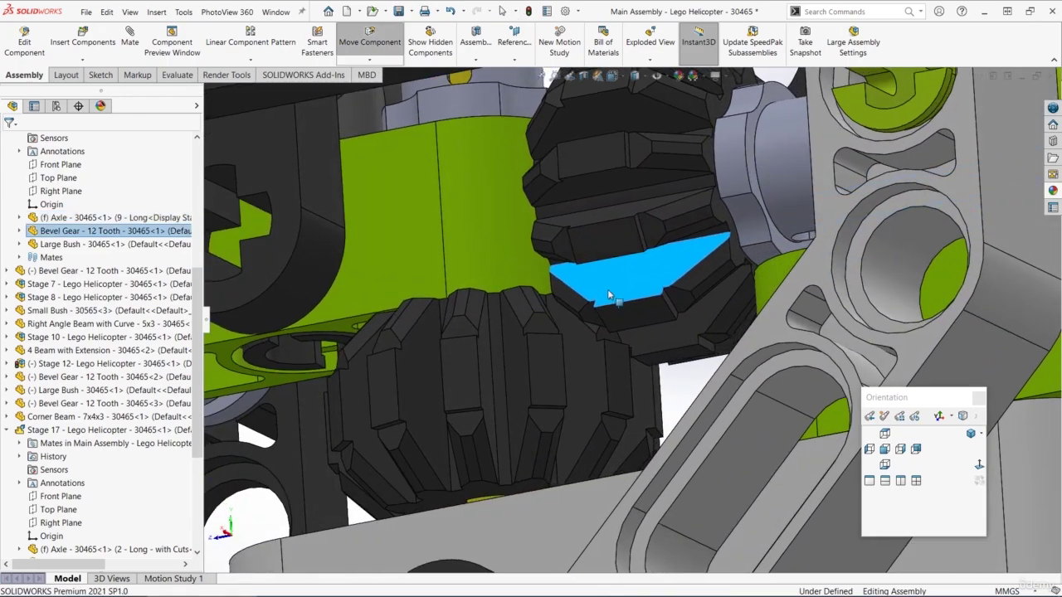
- Turn the mast's 12-tooth bevel gear slightly so its teeth fit between those of the tail axle's gear
middle_click_drag(615, 307, 637, 280)
scroll(625, 370, "down", 1)
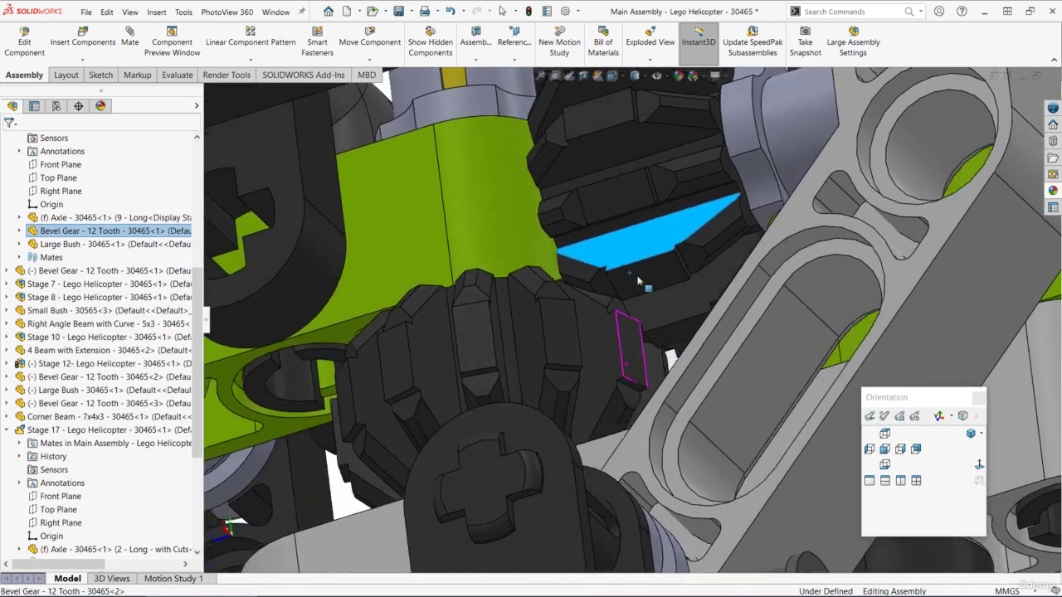
left_click(626, 348)
middle_click_drag(628, 355, 614, 431)
left_click_drag(627, 408, 615, 402)
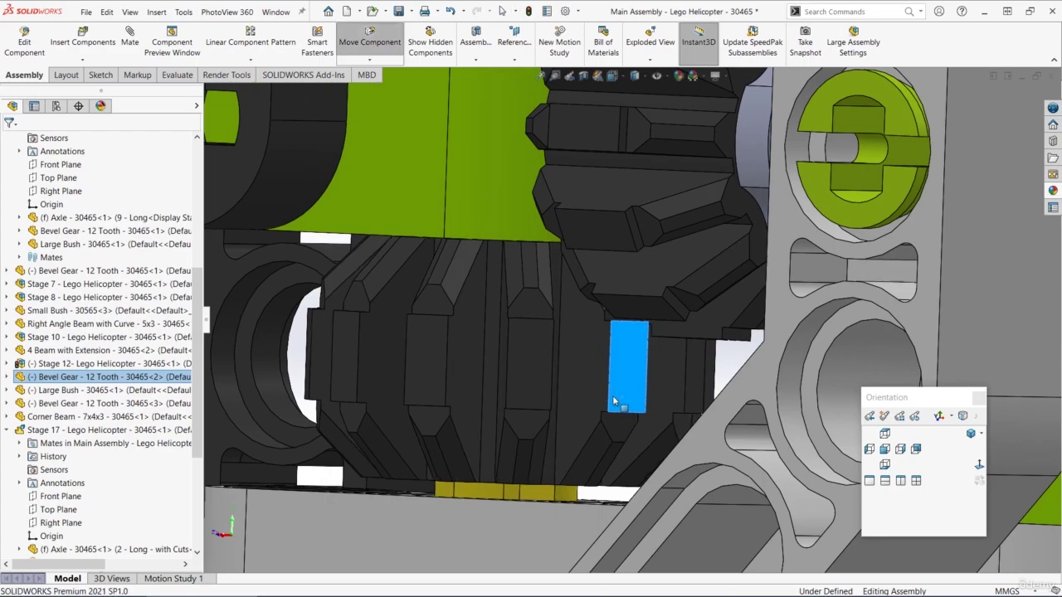
key("Escape")
- Examine how the teeth of the two bevel gears below the main rotor mesh, from several angles and distances
middle_click_drag(614, 402, 679, 423)
scroll(694, 375, "up", 4)
middle_click_drag(695, 375, 720, 366)
scroll(633, 293, "down", 4)
middle_click_drag(630, 293, 616, 317)
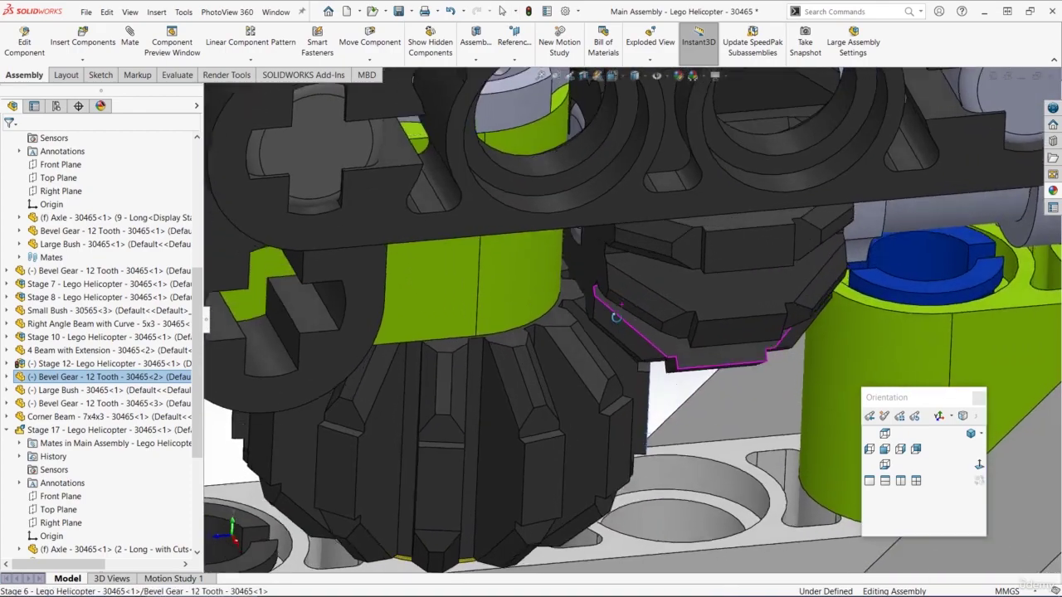
scroll(616, 317, "up", 10)
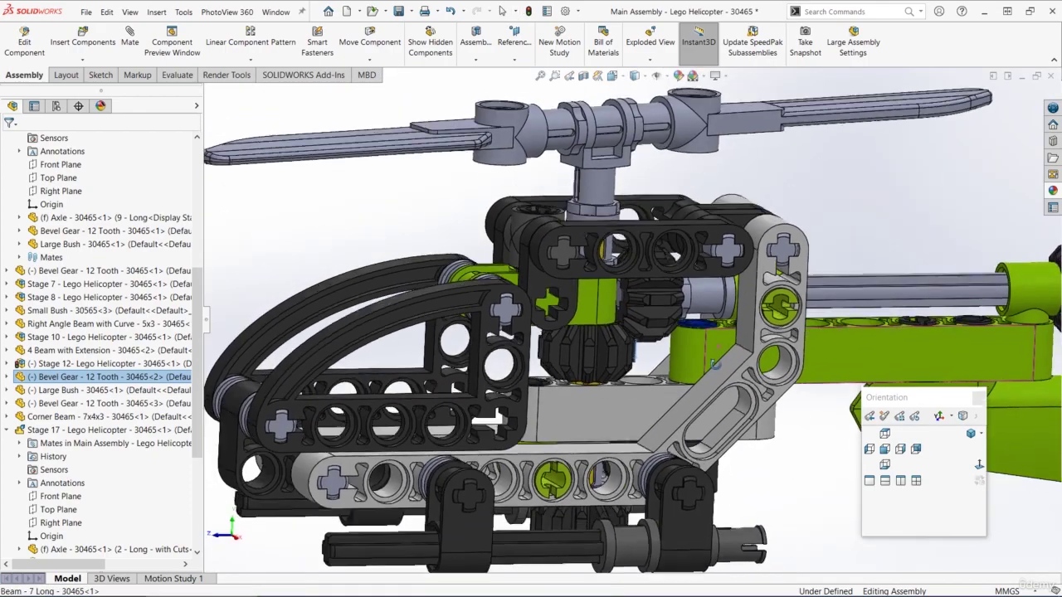
scroll(713, 364, "down", 4)
scroll(706, 356, "down", 2)
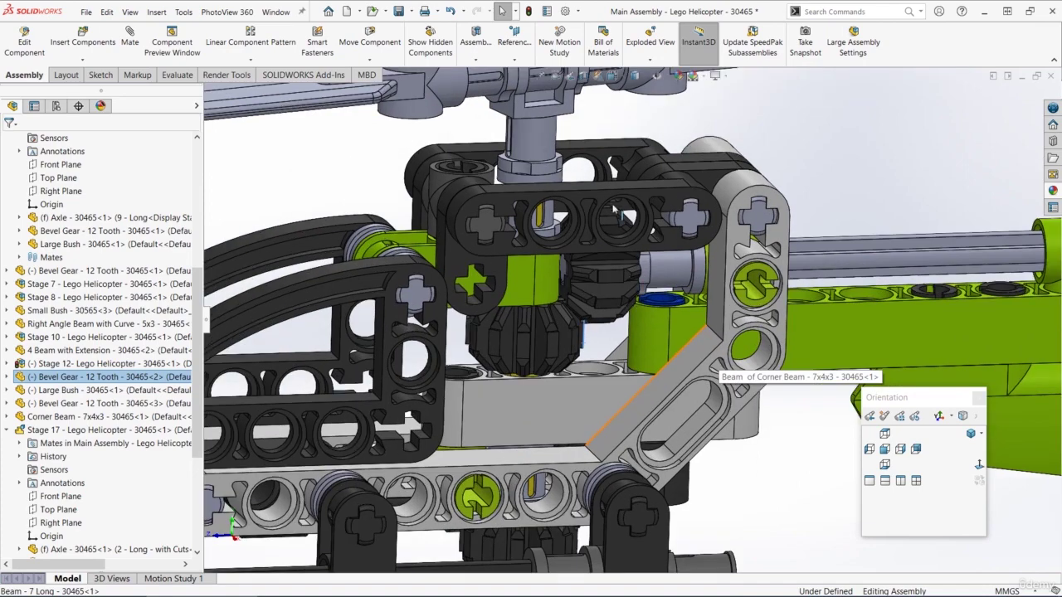
scroll(653, 203, "up", 5)
scroll(342, 161, "down", 5)
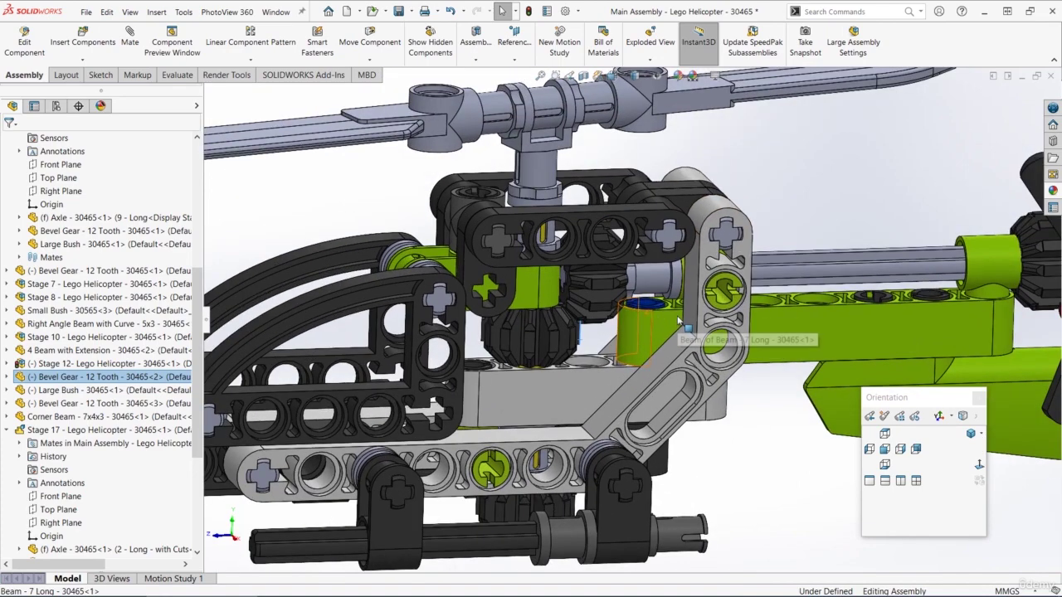
key("Escape")
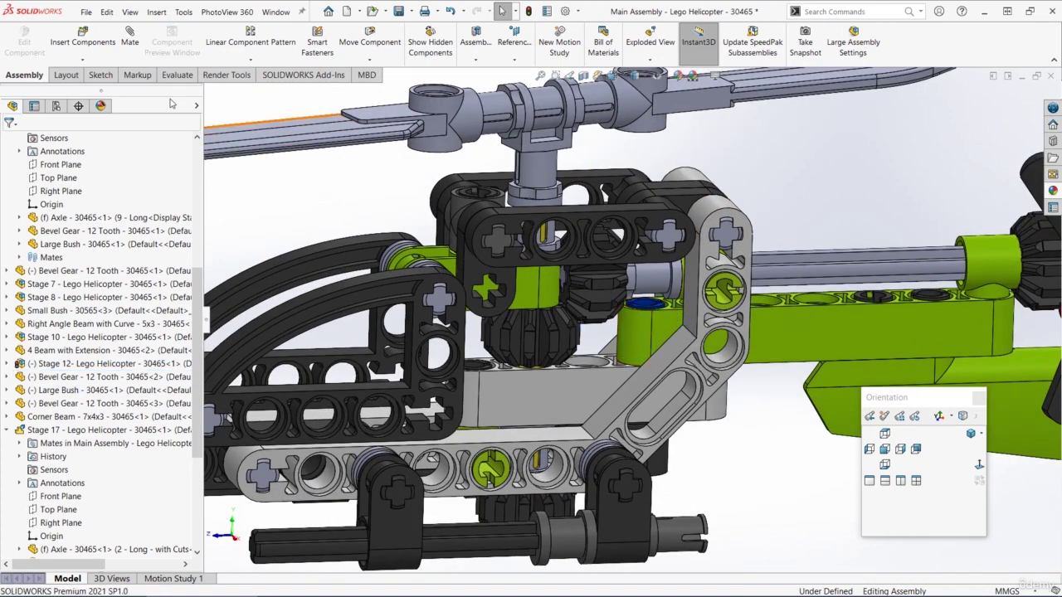
- Start a mechanical gear mate and pick the cylindrical face of the large bush on the long tail axle
left_click(131, 42)
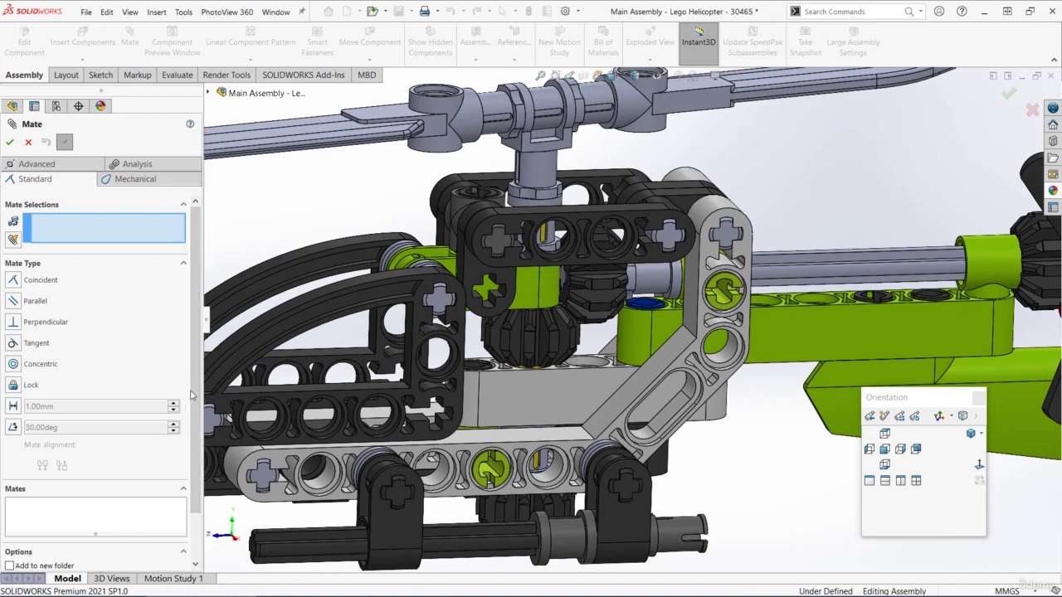
left_click(143, 182)
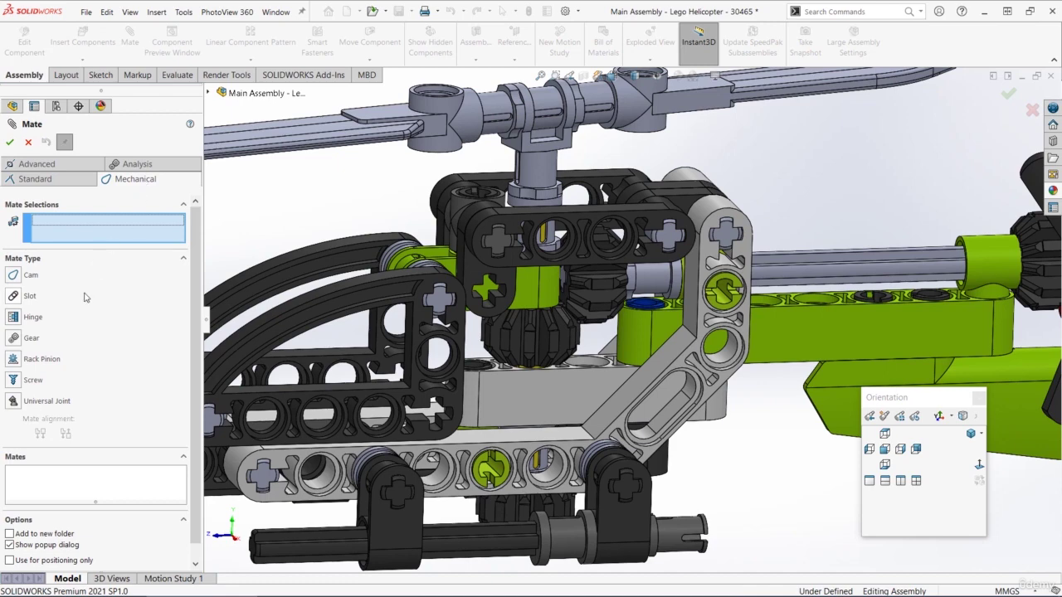
left_click(13, 339)
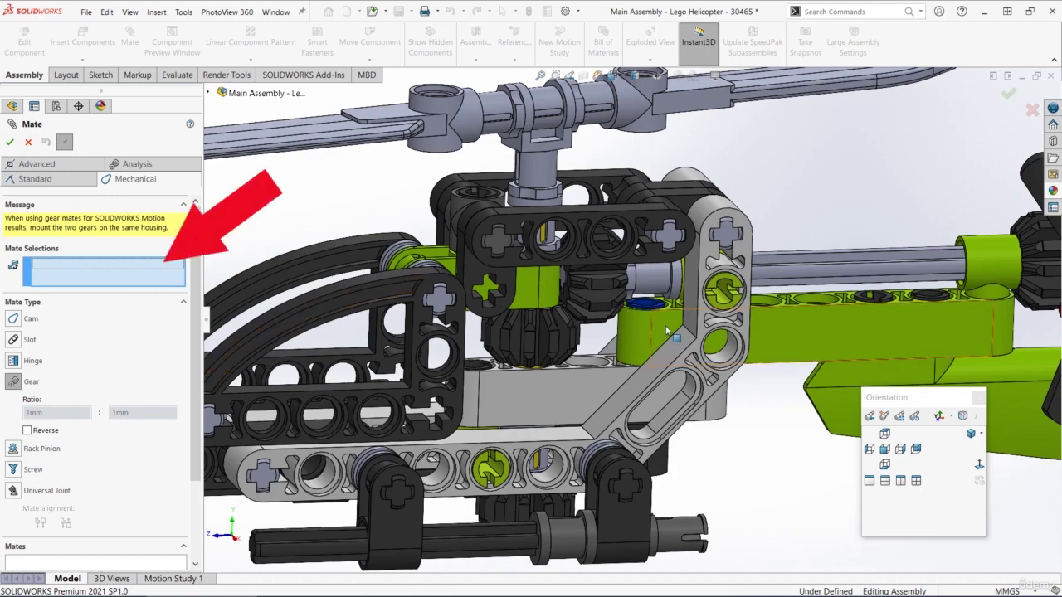
scroll(640, 315, "down", 5)
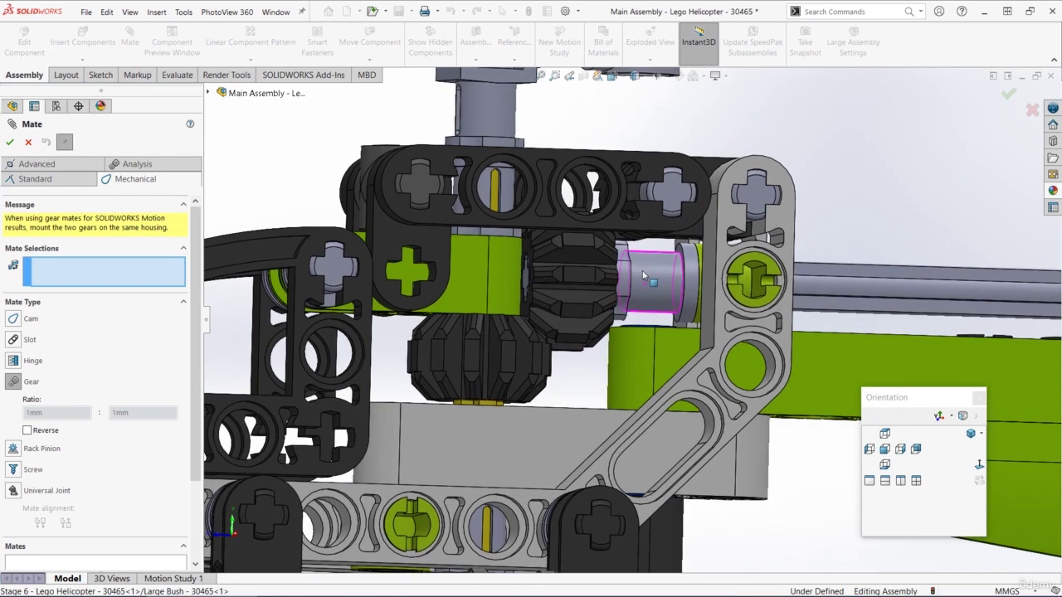
scroll(646, 284, "down", 3)
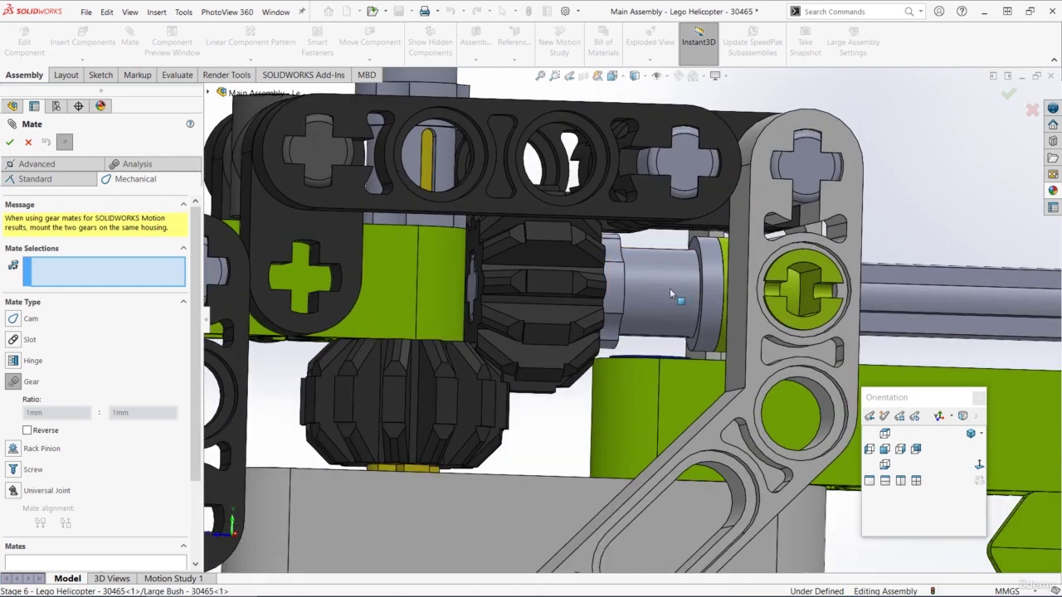
left_click(670, 288)
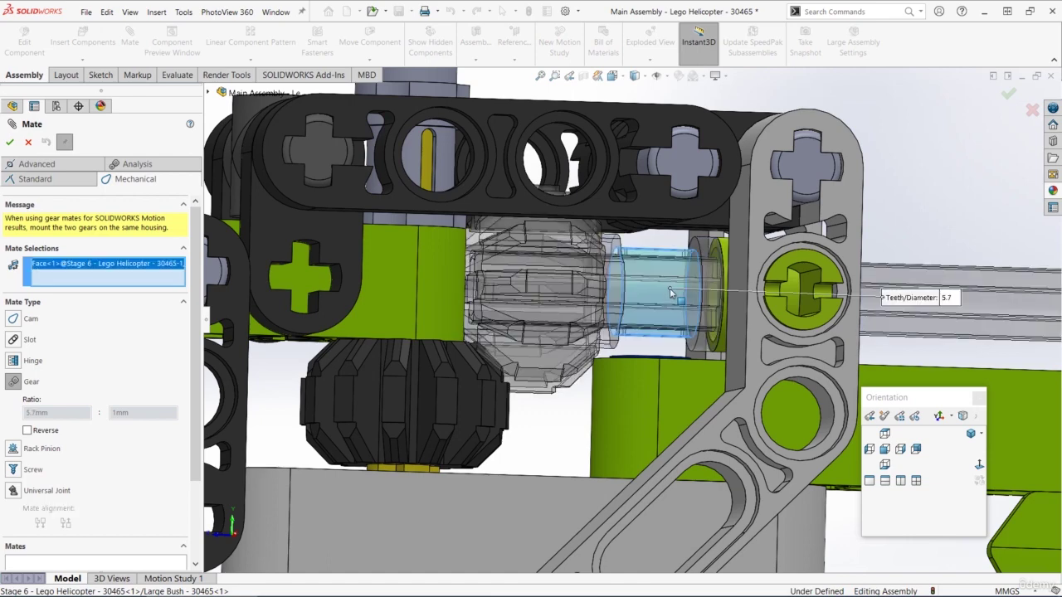
- Add the cylindrical face of the main rotor's mast as the second selection of the gear mate
scroll(710, 311, "up", 4)
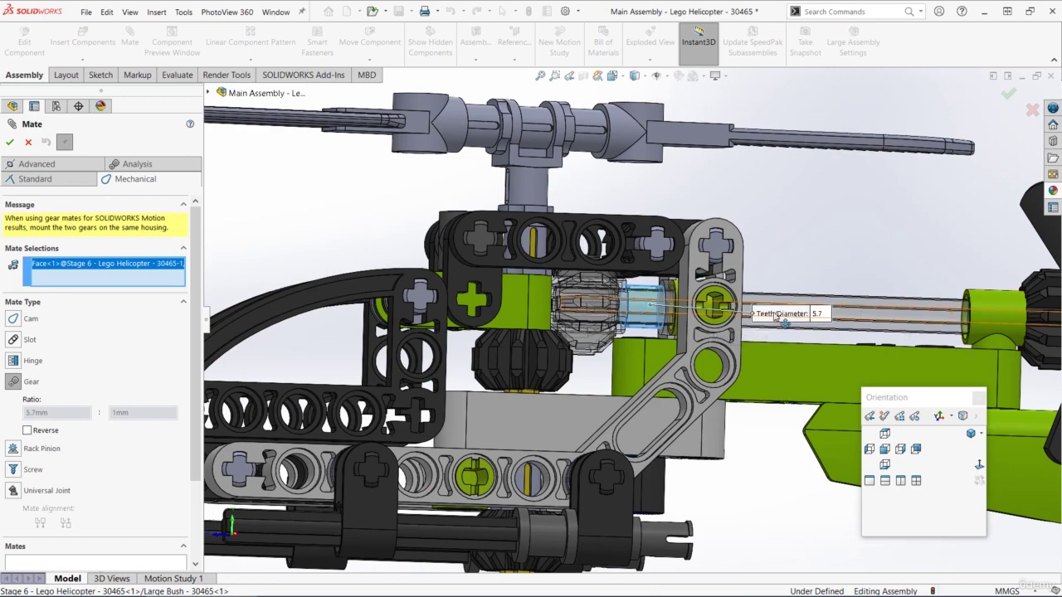
middle_click_drag(738, 317, 739, 321)
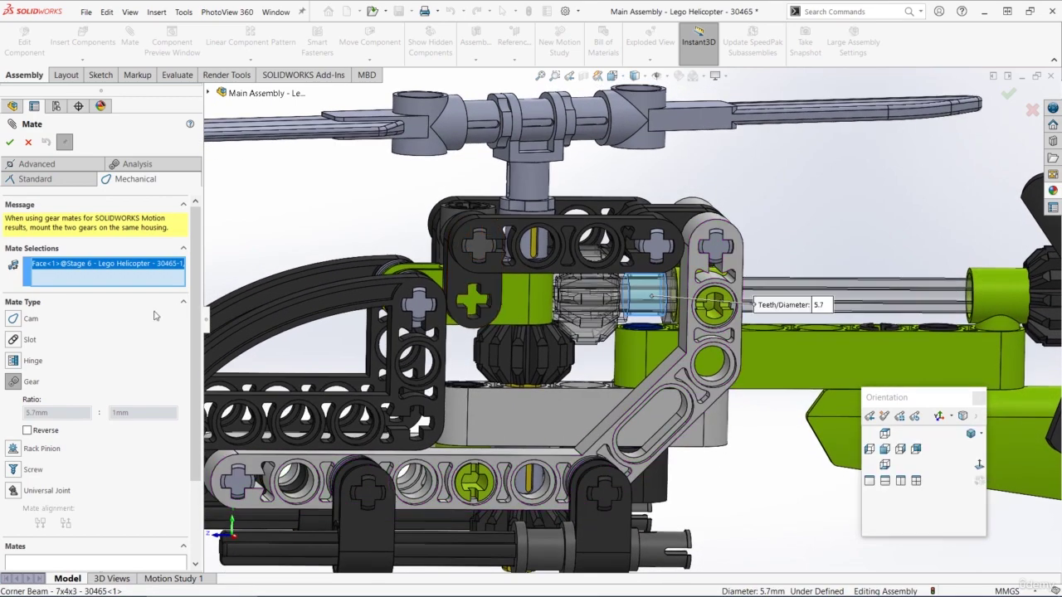
scroll(639, 213, "down", 2)
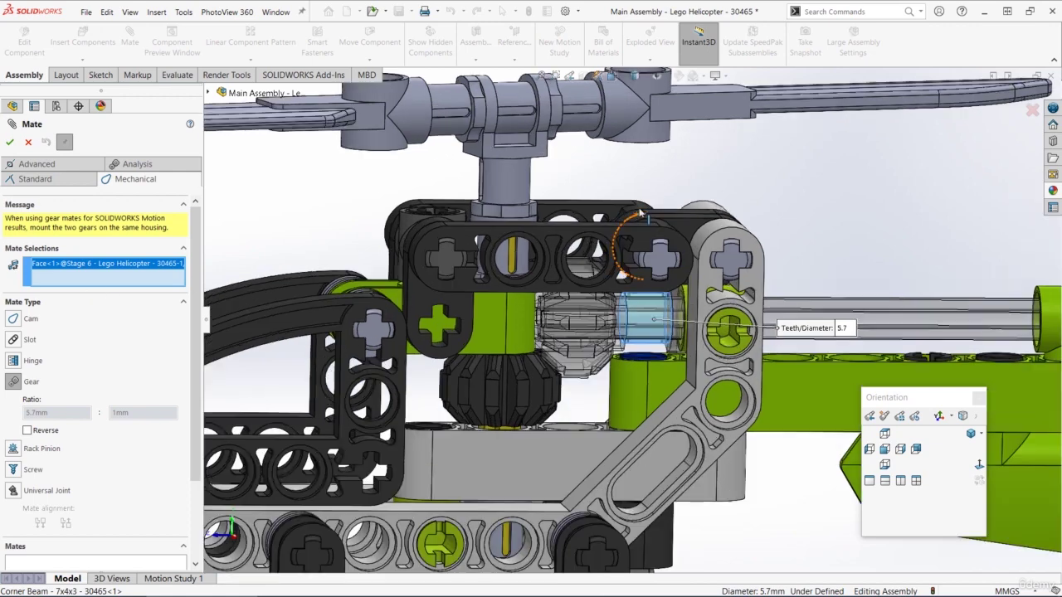
left_click(484, 180)
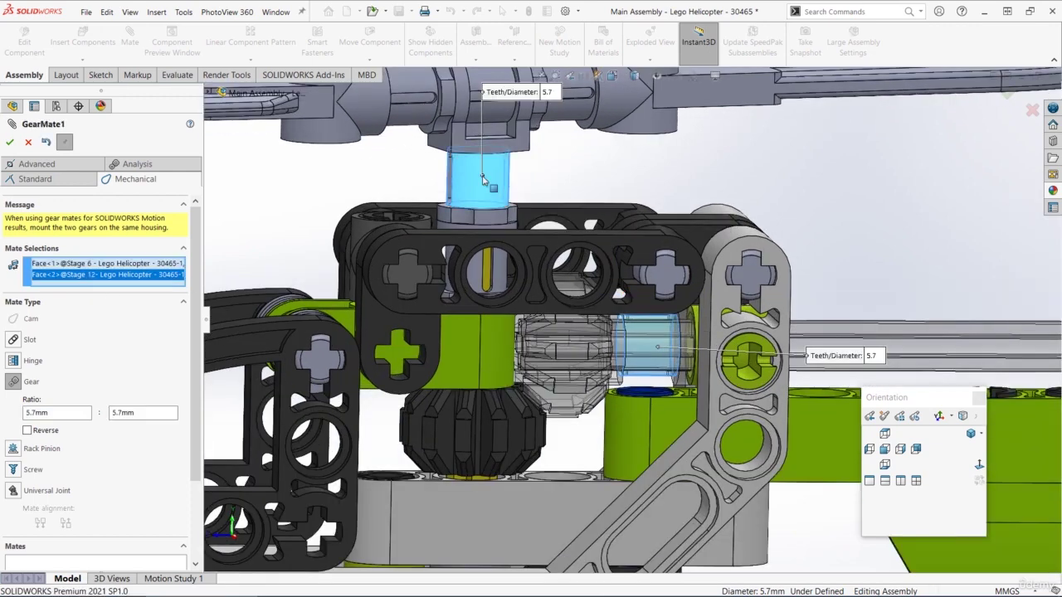
middle_click_drag(484, 180, 531, 197)
scroll(614, 328, "up", 2)
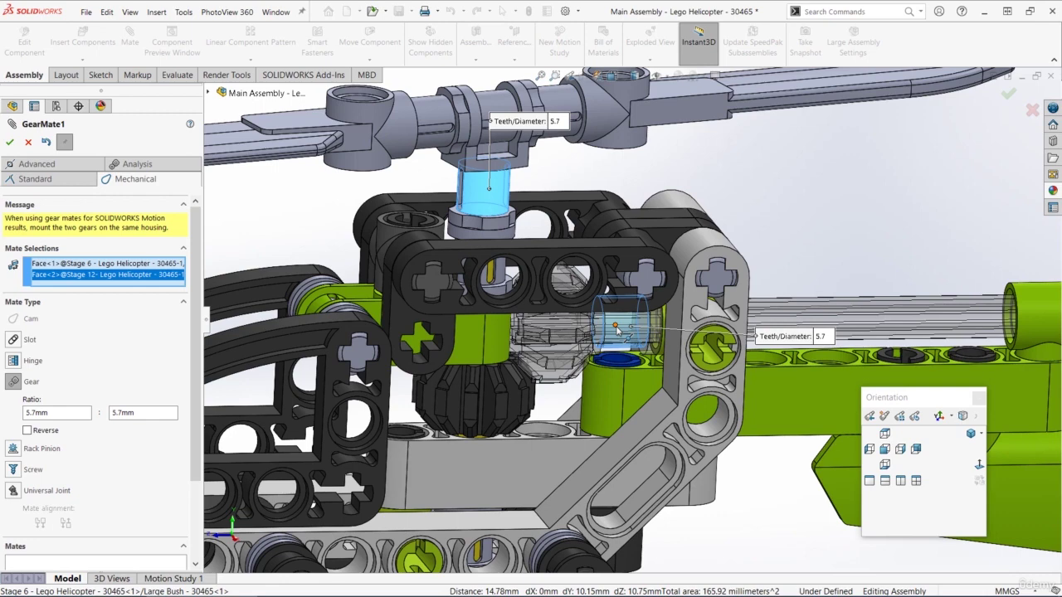
- Check the gear mate's setup and accept it with a ratio of 5.7 mm to 5.7 mm, without reversing
scroll(597, 263, "up", 2)
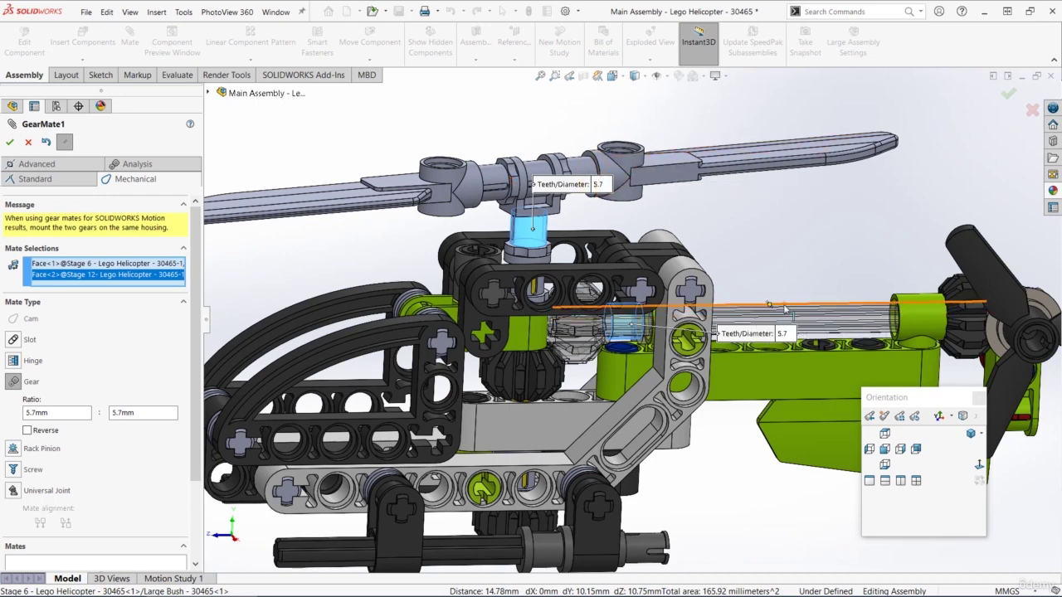
scroll(571, 332, "down", 4)
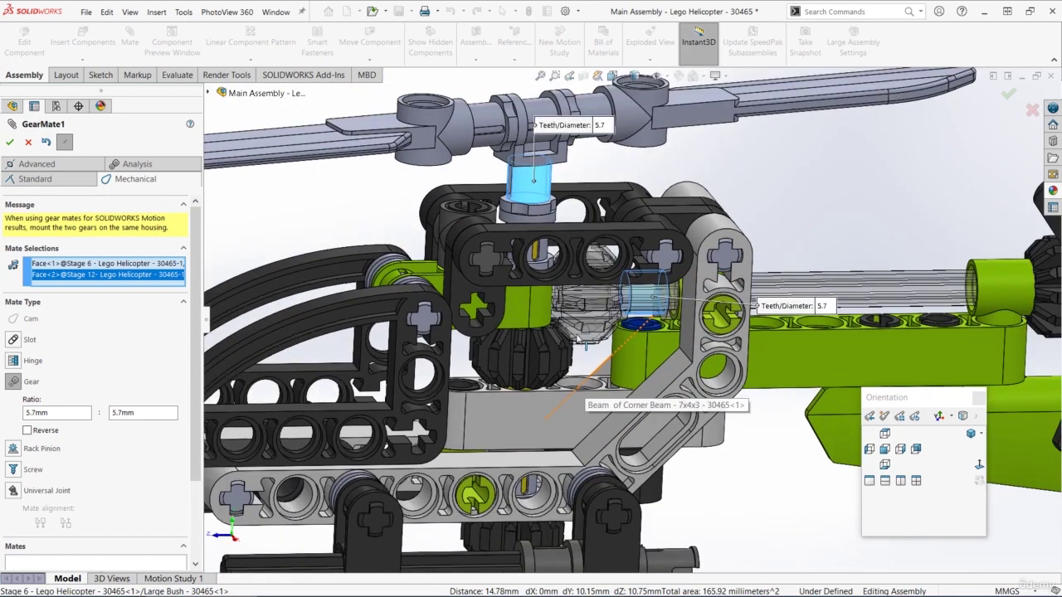
scroll(570, 330, "down", 2)
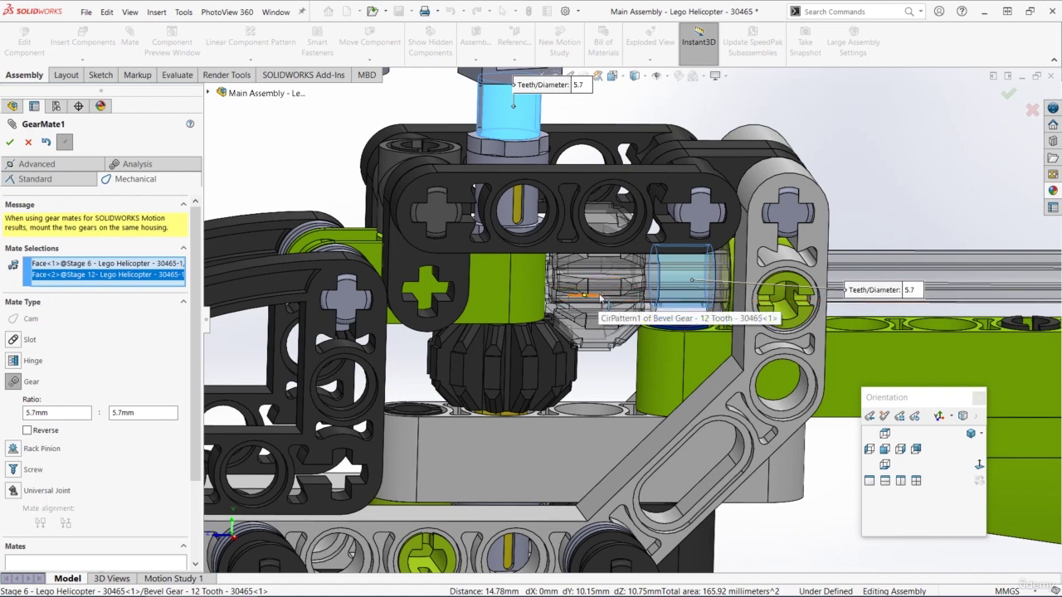
middle_click_drag(599, 299, 609, 354)
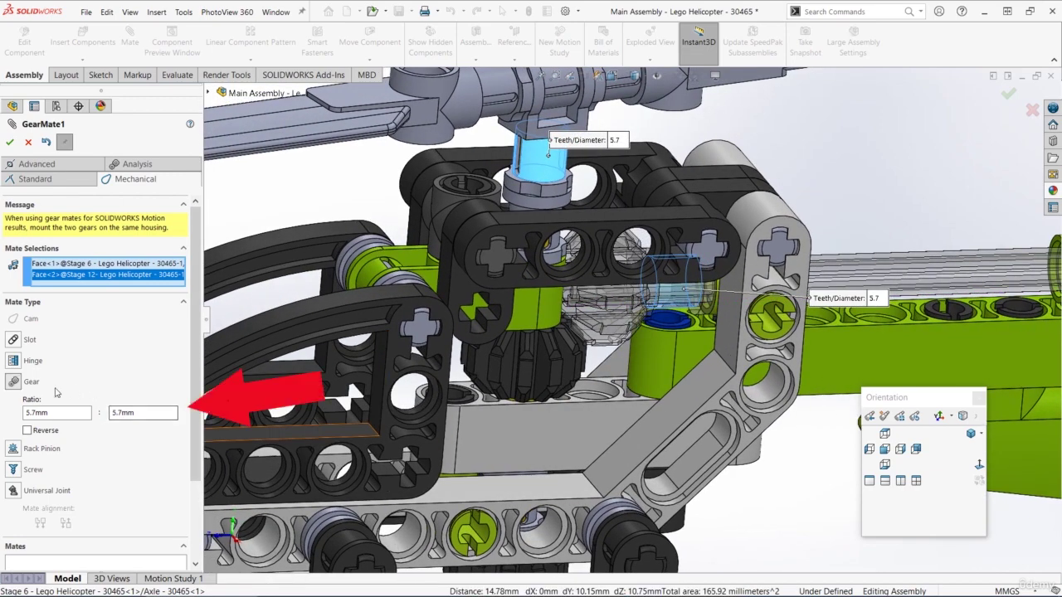
left_click(131, 413)
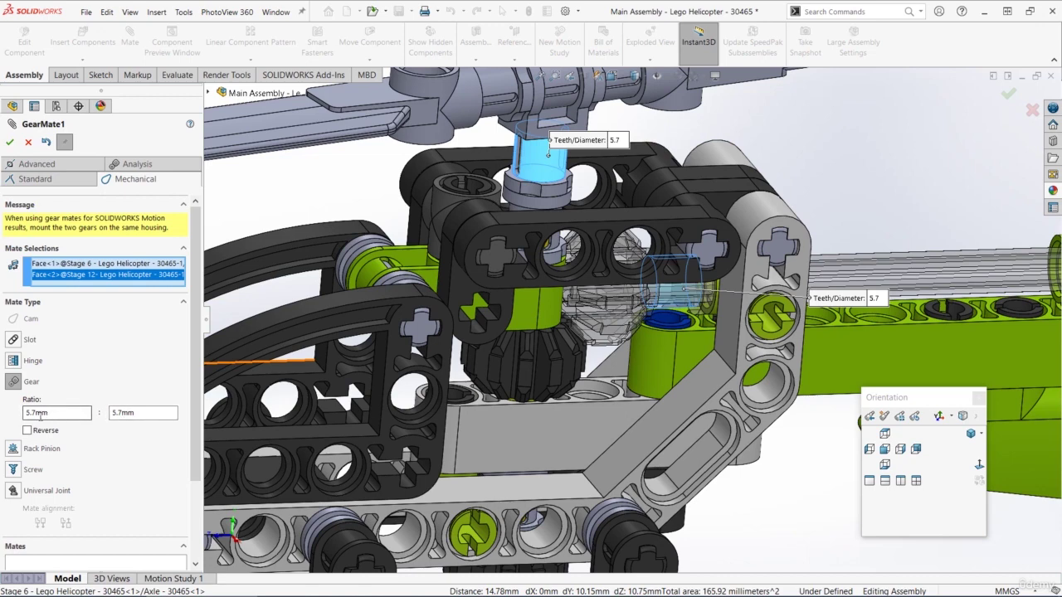
left_click(124, 412)
scroll(200, 409, "down", 1)
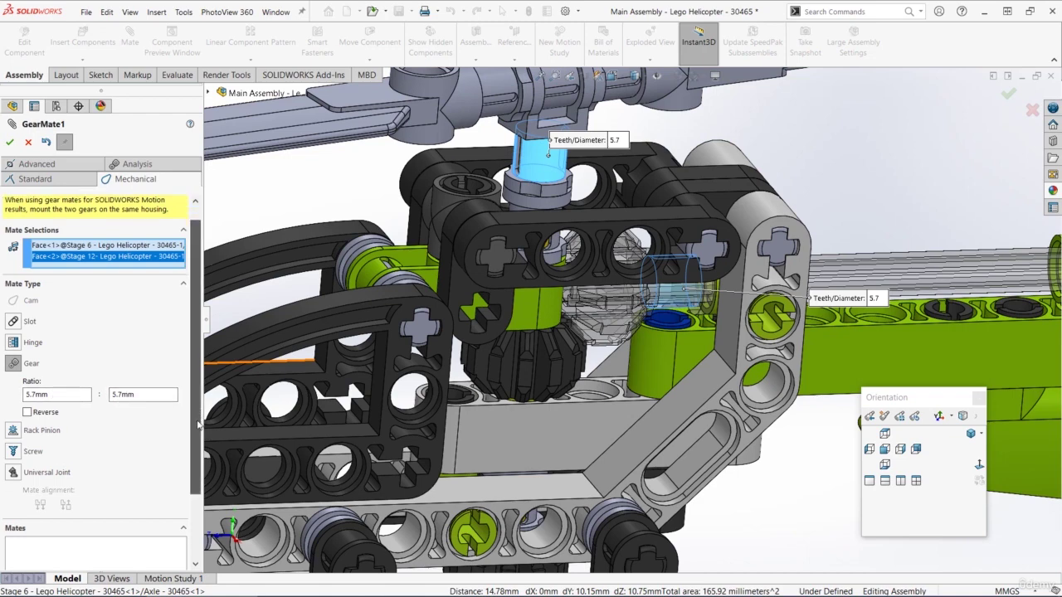
scroll(190, 397, "up", 1)
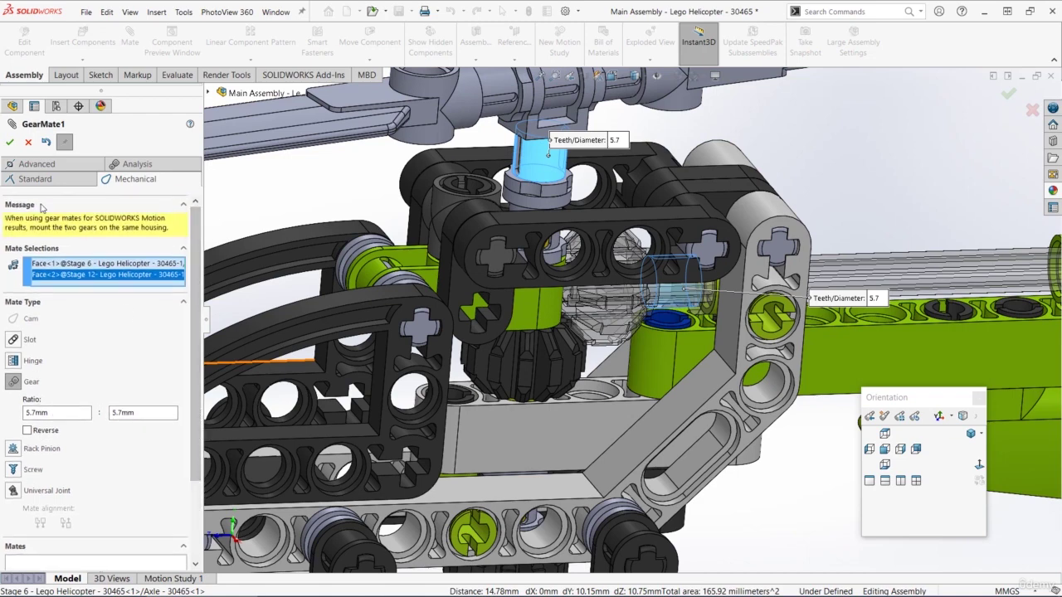
left_click(11, 142)
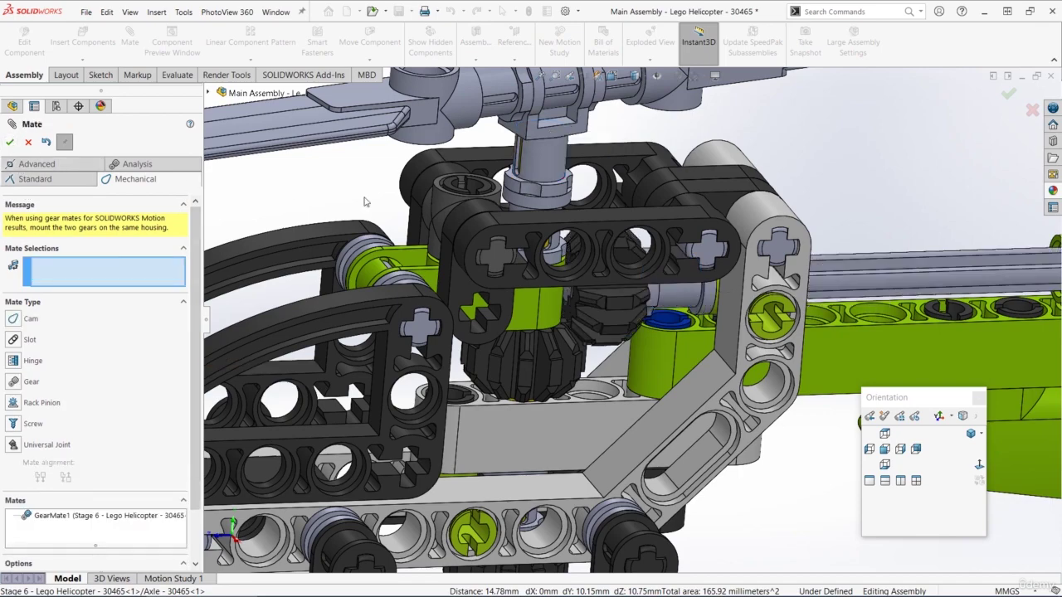
- Swing the main rotor around its mast to test how the gear mate drives the tail axle
scroll(599, 284, "up", 5)
scroll(626, 318, "down", 2)
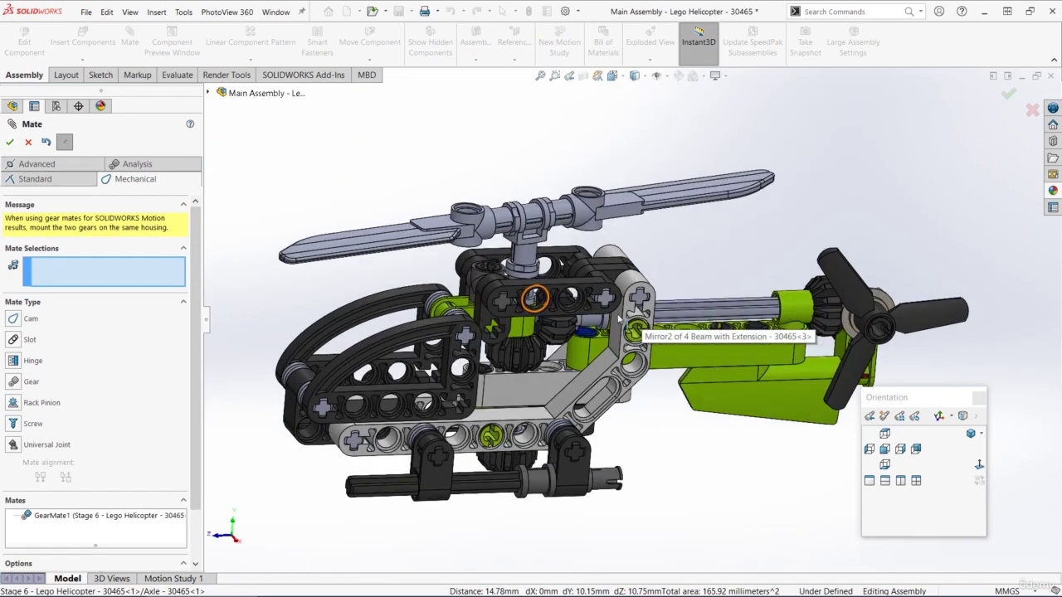
left_click_drag(311, 259, 664, 299)
scroll(639, 297, "up", 4)
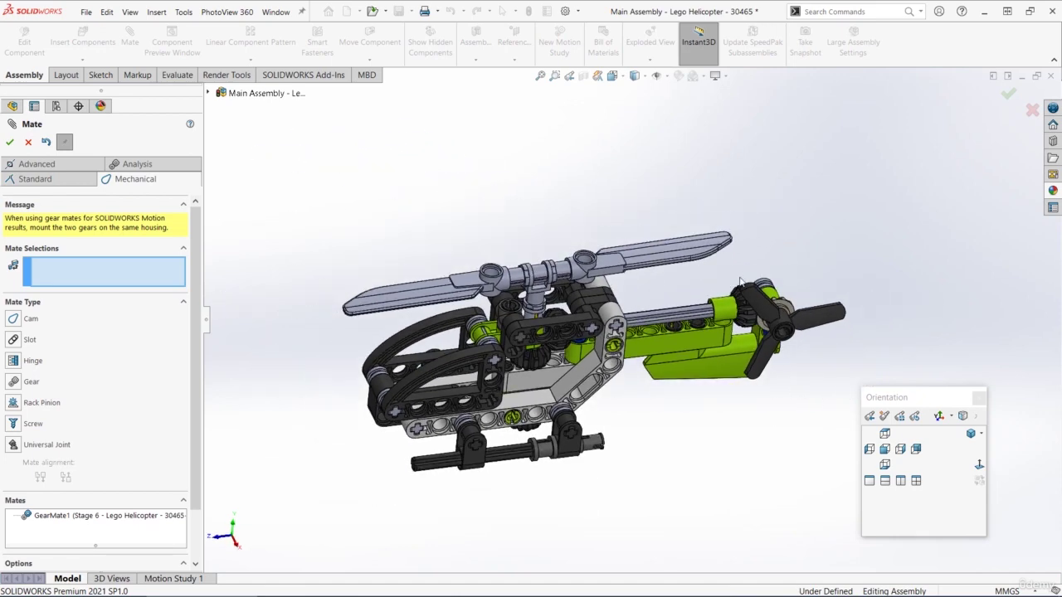
mouse_move(685, 263)
left_mouse_down()
mouse_move(490, 191)
mouse_move(403, 296)
mouse_move(617, 237)
mouse_move(684, 260)
left_mouse_up()
left_click_drag(617, 343, 557, 348)
- Inspect the meshing of the two bevel gears close up and finish the mate command
scroll(481, 360, "up", 8)
mouse_move(545, 344)
left_mouse_down()
mouse_move(552, 353)
mouse_move(602, 336)
mouse_move(503, 356)
mouse_move(550, 351)
mouse_move(551, 339)
left_mouse_up()
scroll(549, 341, "down", 5)
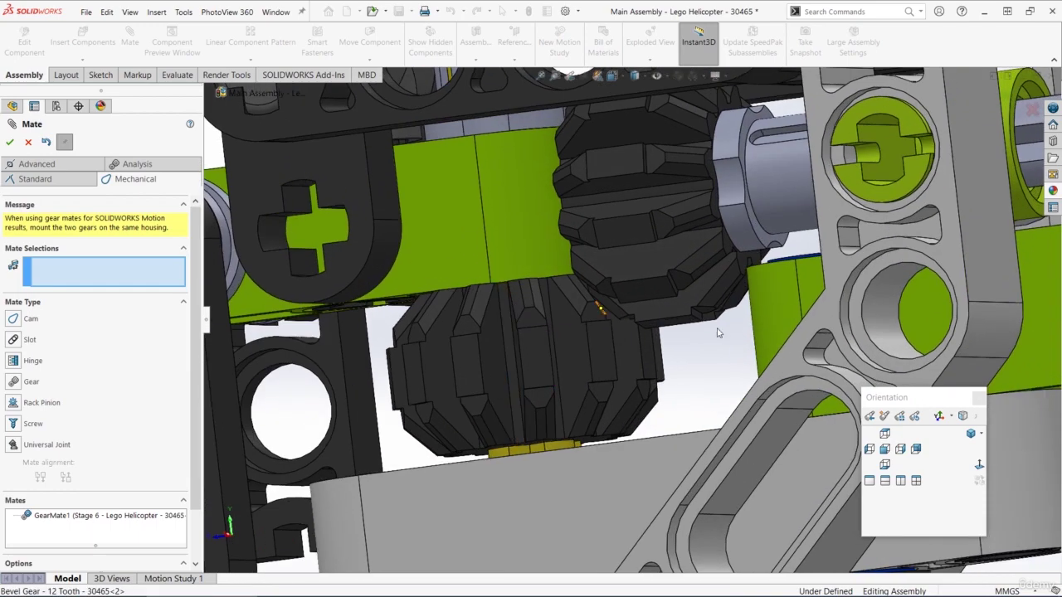
middle_click_drag(533, 365, 528, 432)
scroll(527, 431, "up", 5)
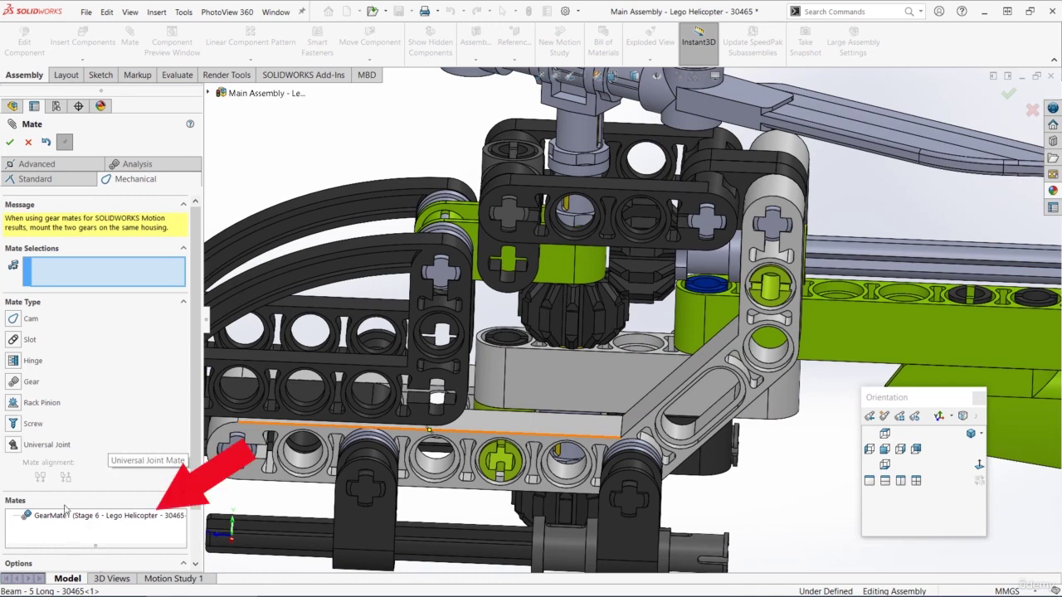
left_click(10, 143)
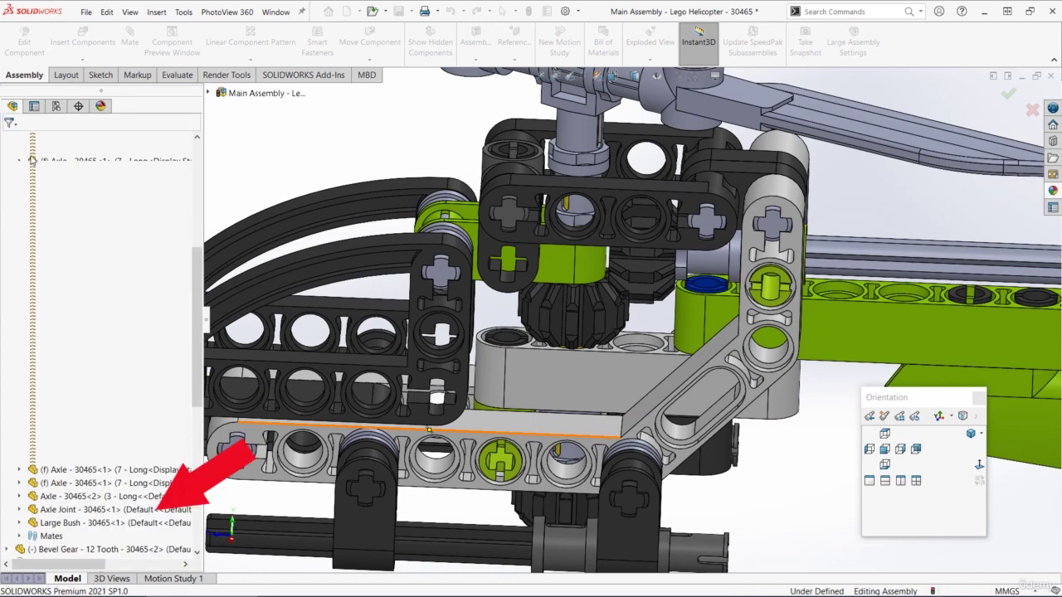
- Reopen the gear mate between the tail axle and the main rotor's mast, reverse its direction and accept it
left_click_drag(198, 280, 198, 414)
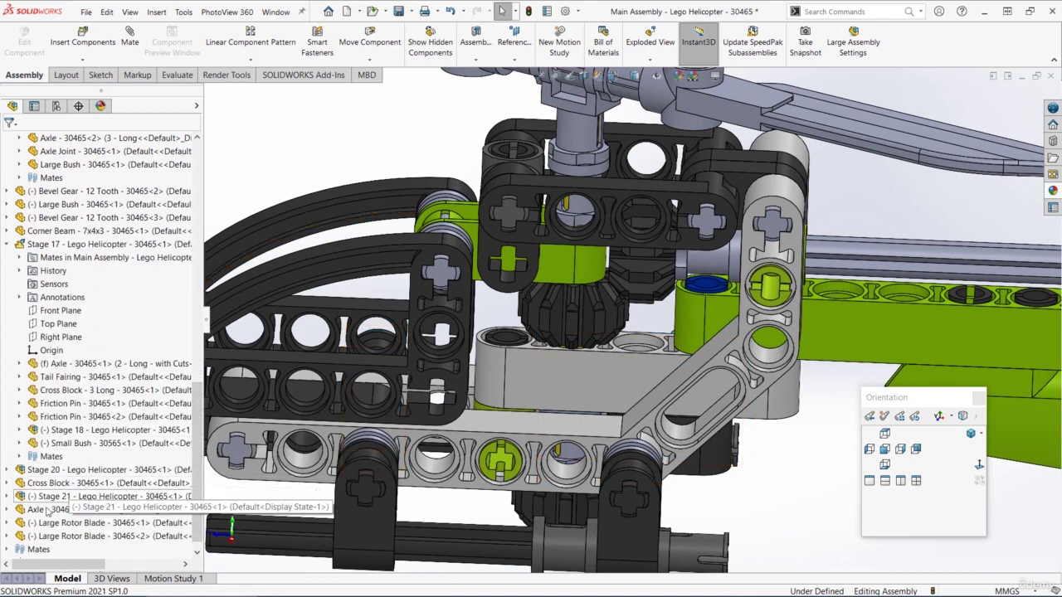
left_click(14, 552)
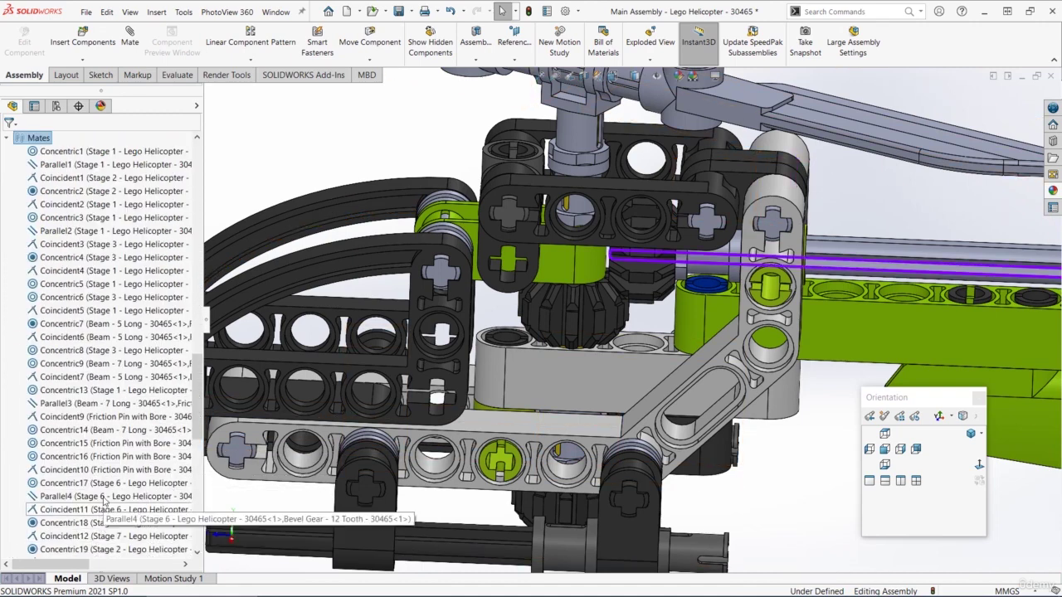
scroll(100, 514, "down", 12)
scroll(101, 496, "down", 1)
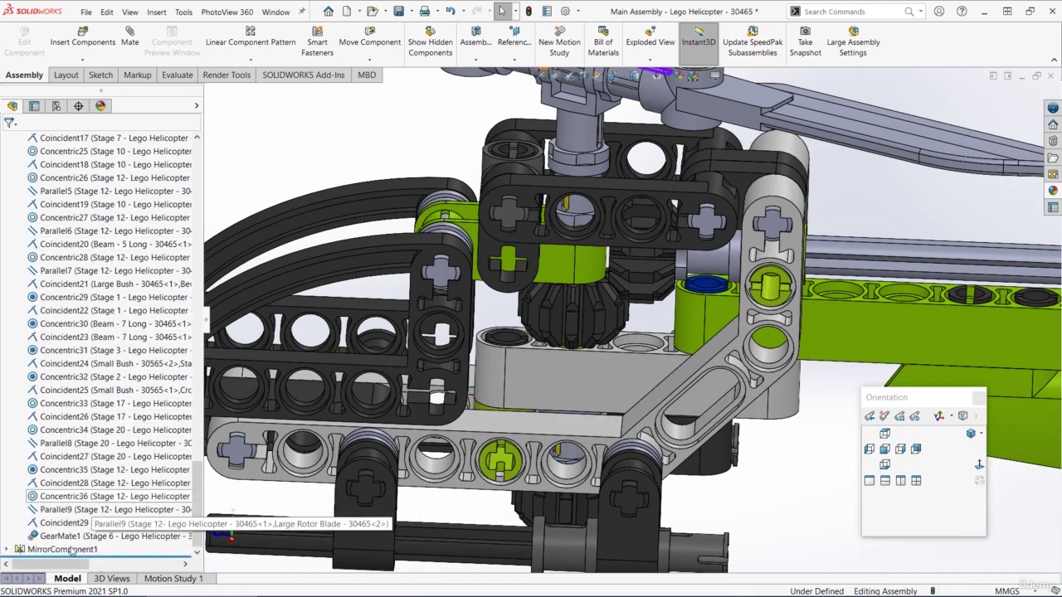
right_click(54, 536)
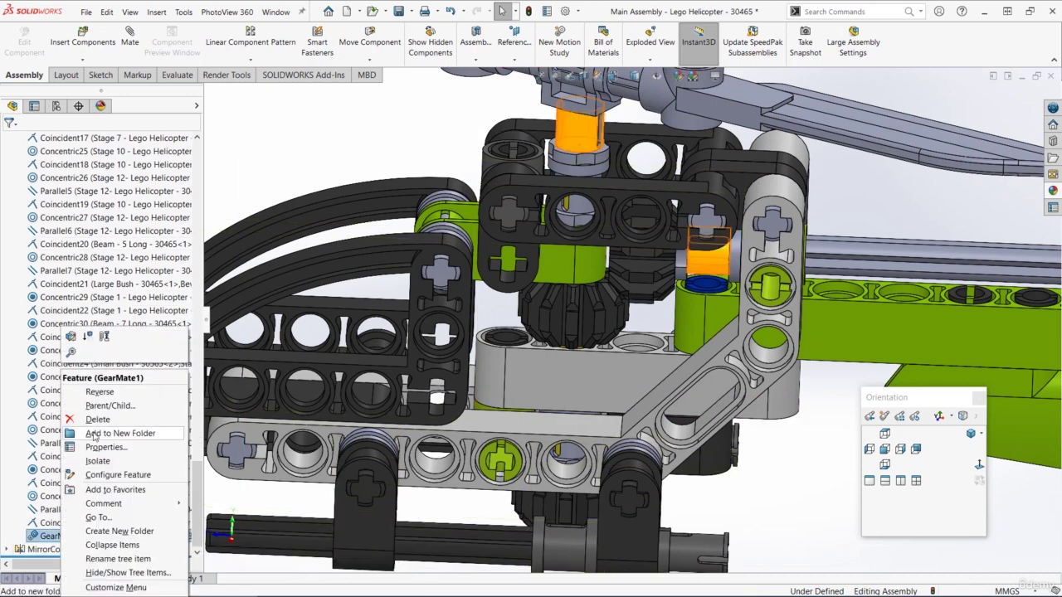
left_click(70, 337)
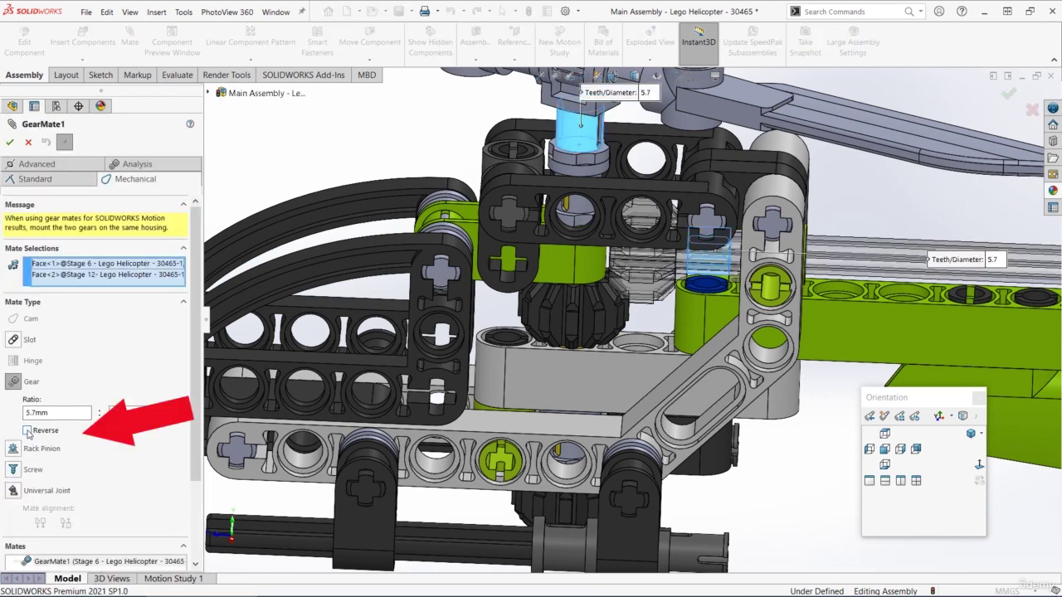
left_click(28, 431)
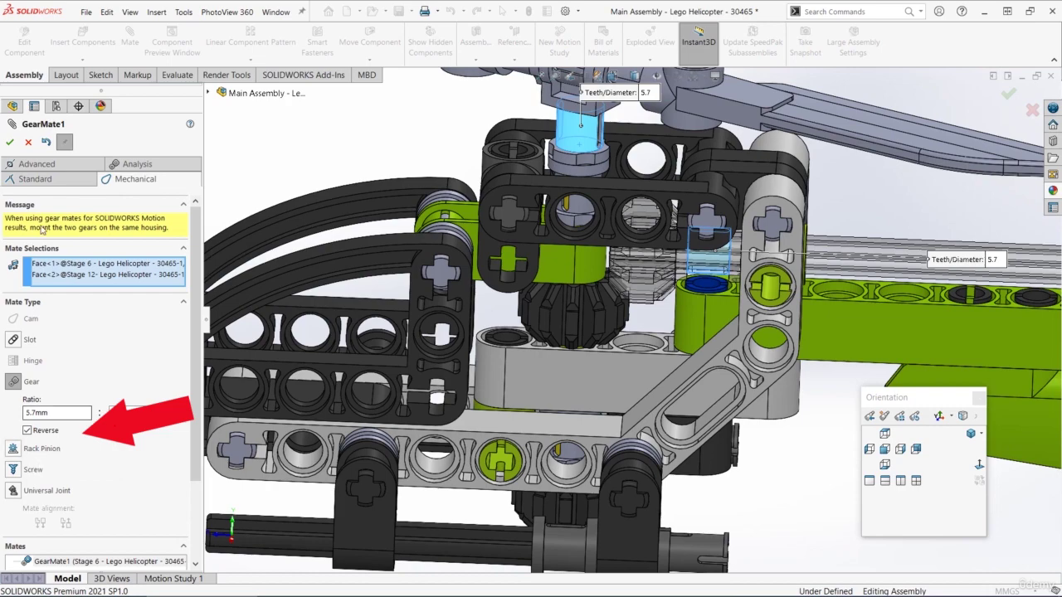
left_click(10, 143)
- Turn the lower bevel gear back and forth to test the reversed gear mate, closing the mate command along the way
scroll(588, 361, "down", 8)
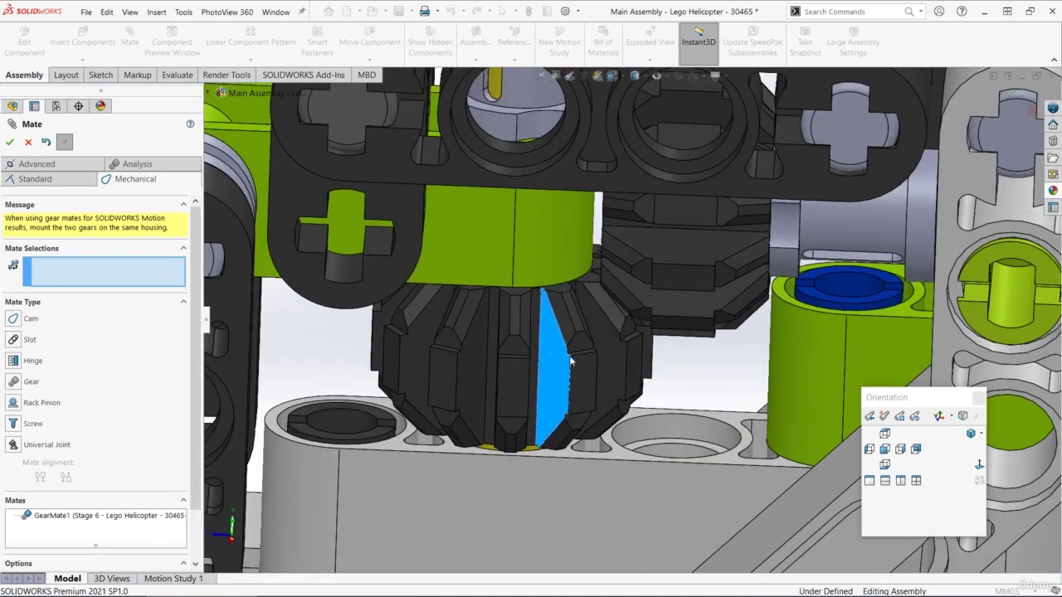
left_click_drag(588, 361, 569, 367)
middle_click_drag(569, 367, 524, 375)
left_click_drag(509, 370, 584, 371)
middle_click_drag(584, 371, 608, 362)
key("Escape")
left_click_drag(430, 374, 607, 373)
scroll(616, 369, "up", 5)
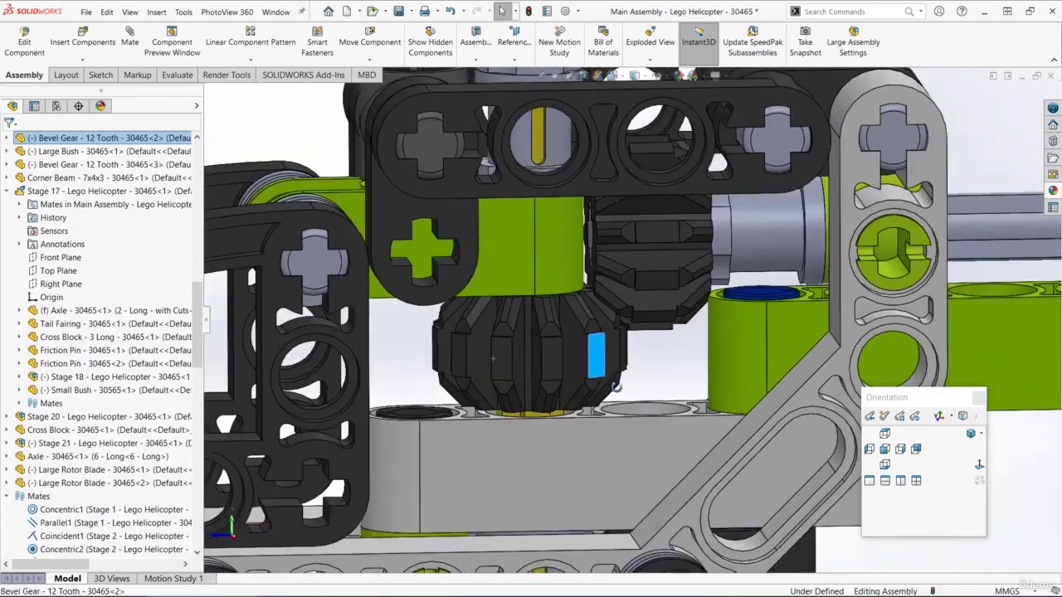
middle_click_drag(617, 370, 669, 421)
scroll(665, 418, "up", 6)
left_click_drag(507, 277, 614, 319)
- Try to spin the tail rotor by one of its blades
scroll(701, 292, "down", 8)
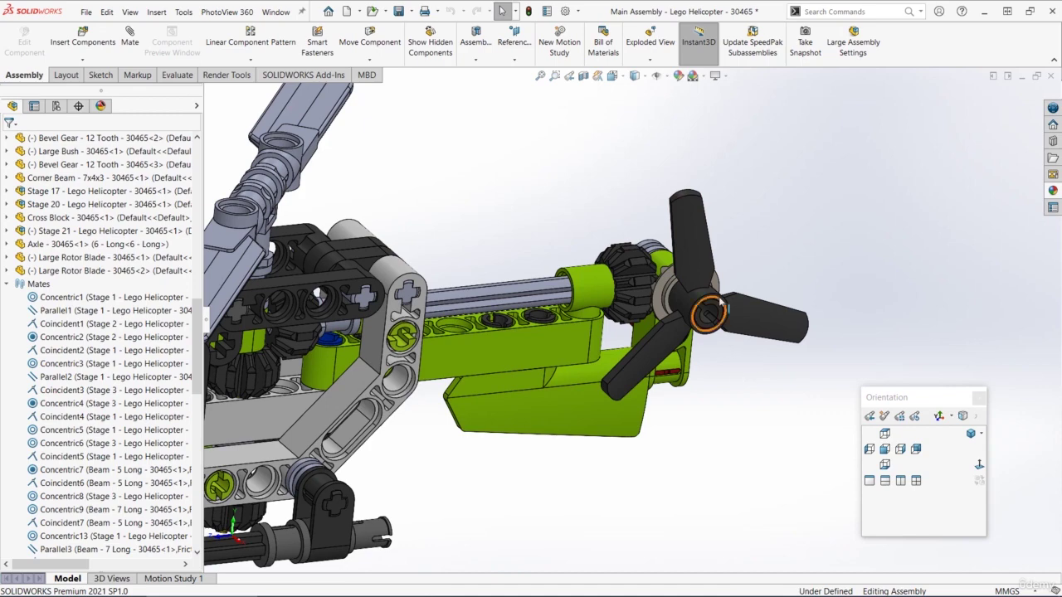
scroll(722, 309, "down", 2)
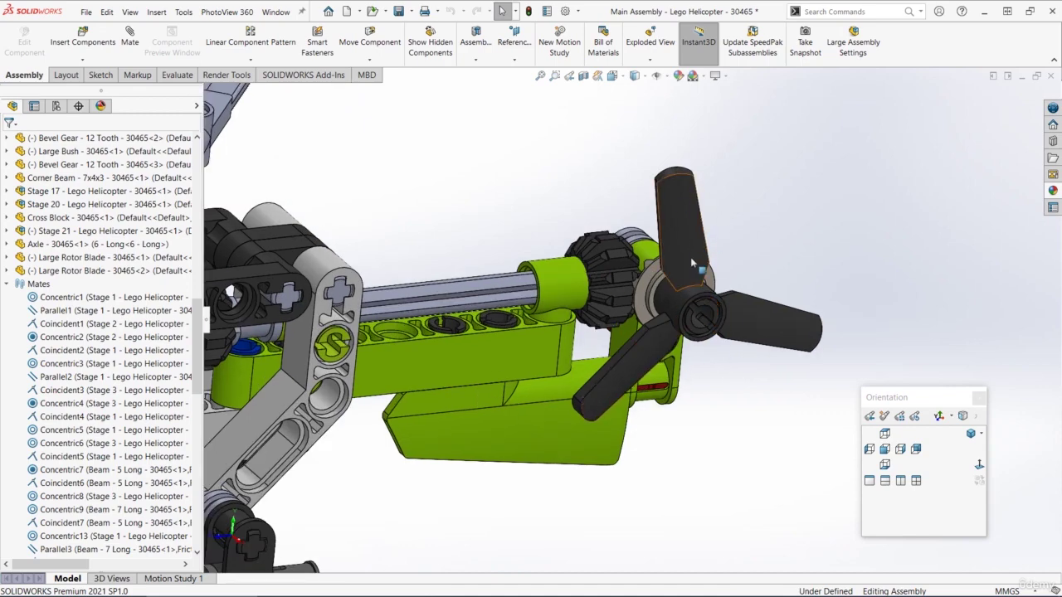
left_click_drag(681, 221, 670, 232)
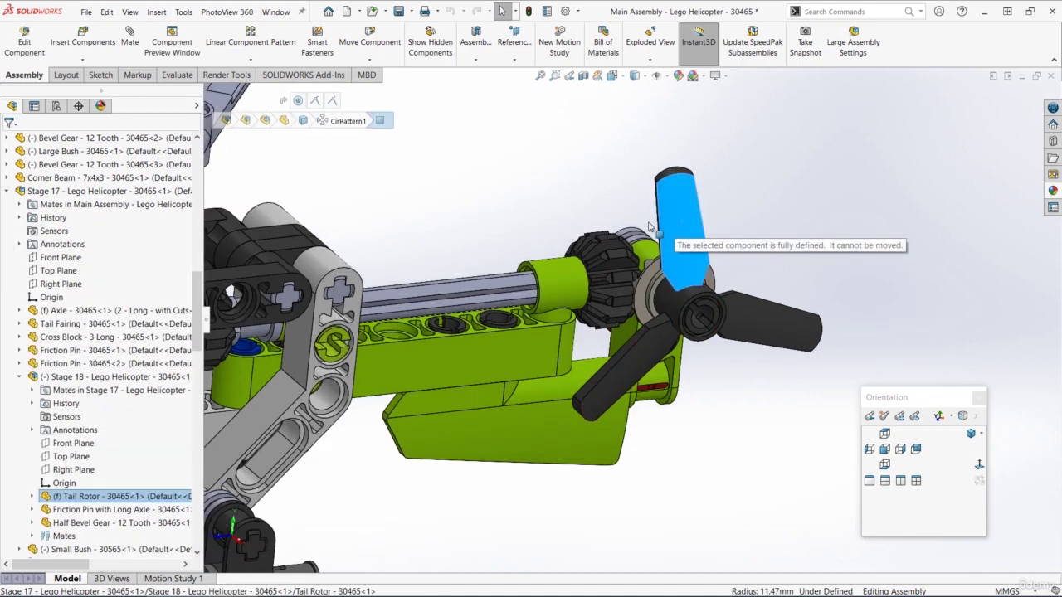
middle_click_drag(689, 302, 695, 327)
scroll(657, 253, "down", 3)
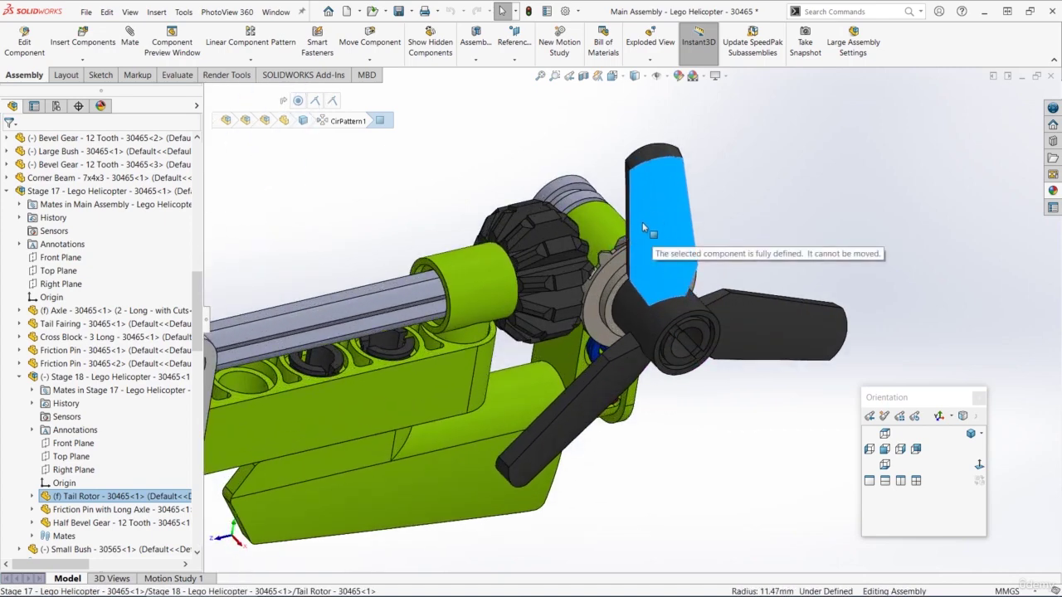
middle_click_drag(640, 209, 326, 355)
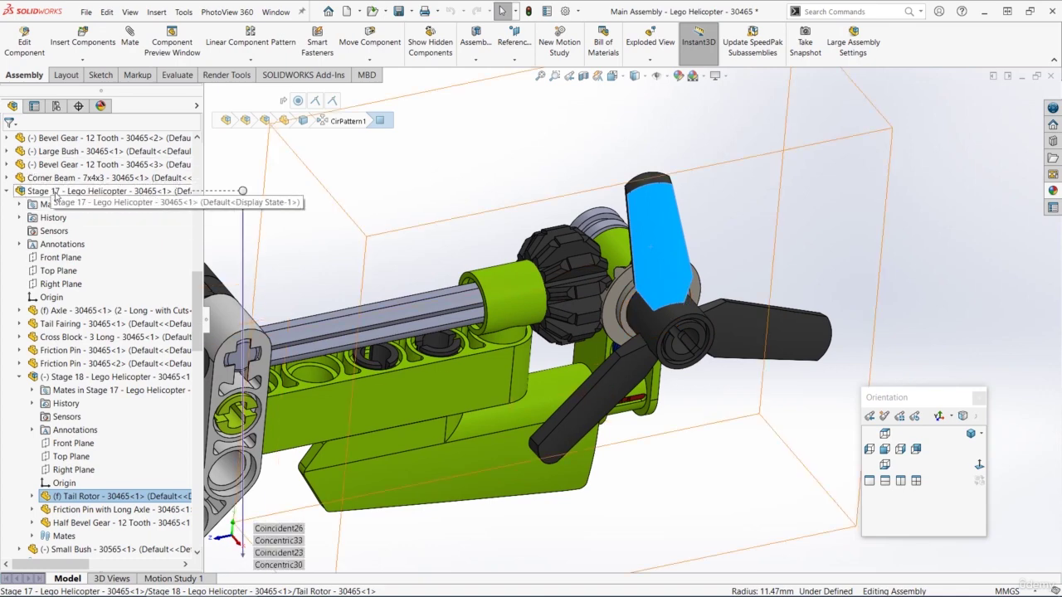
- Examine which parts belong to the Stage 17 and Stage 18 subassemblies around the tail rotor, and clear the selection
left_click(108, 191)
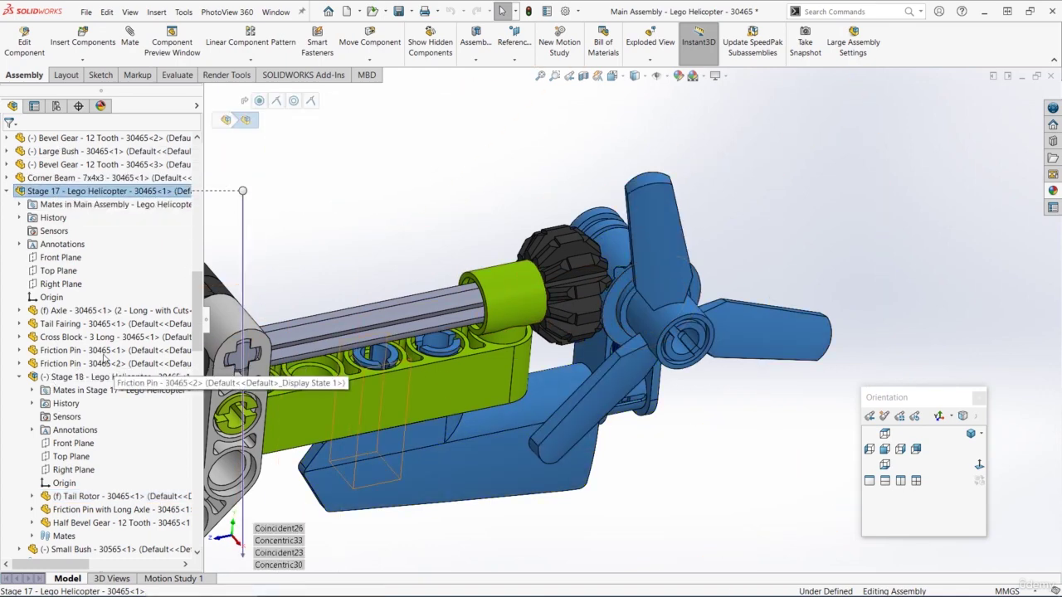
left_click(125, 376)
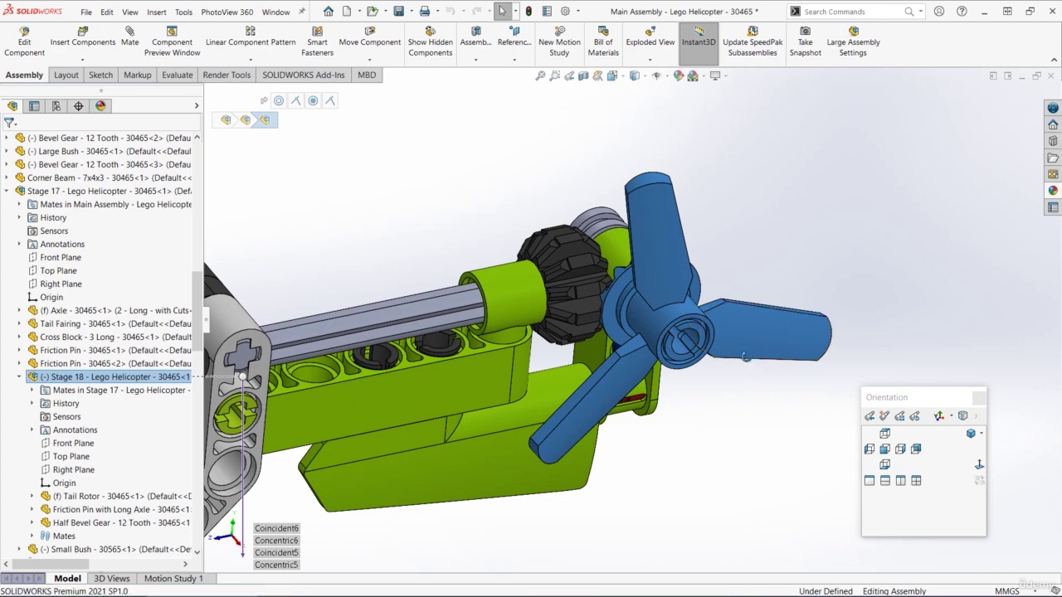
scroll(869, 300, "down", 4)
left_click(869, 299)
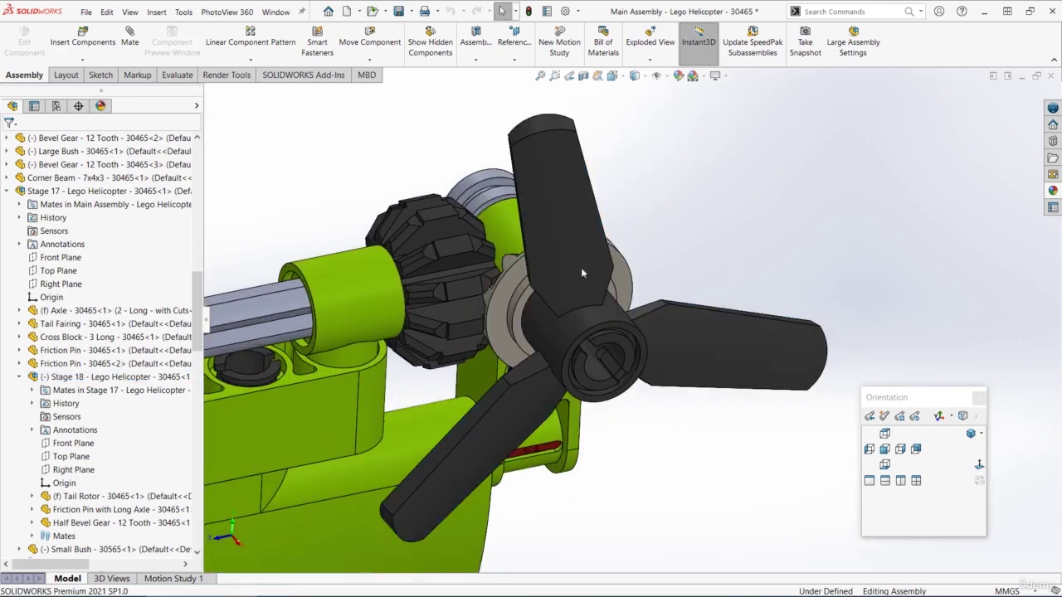
left_click(560, 216)
scroll(618, 332, "up", 4)
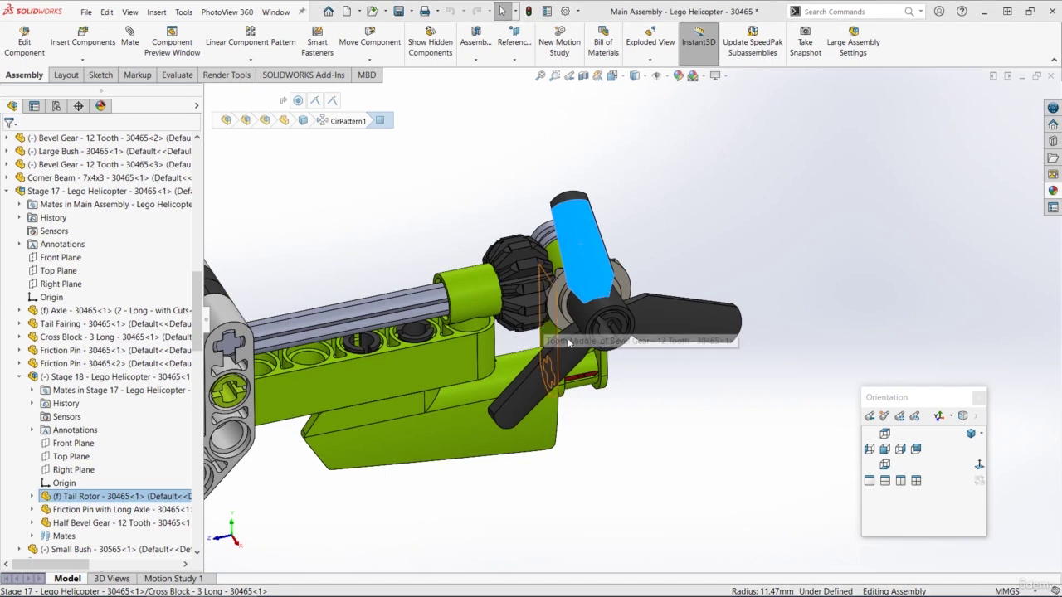
scroll(580, 321, "up", 2)
scroll(586, 317, "down", 2)
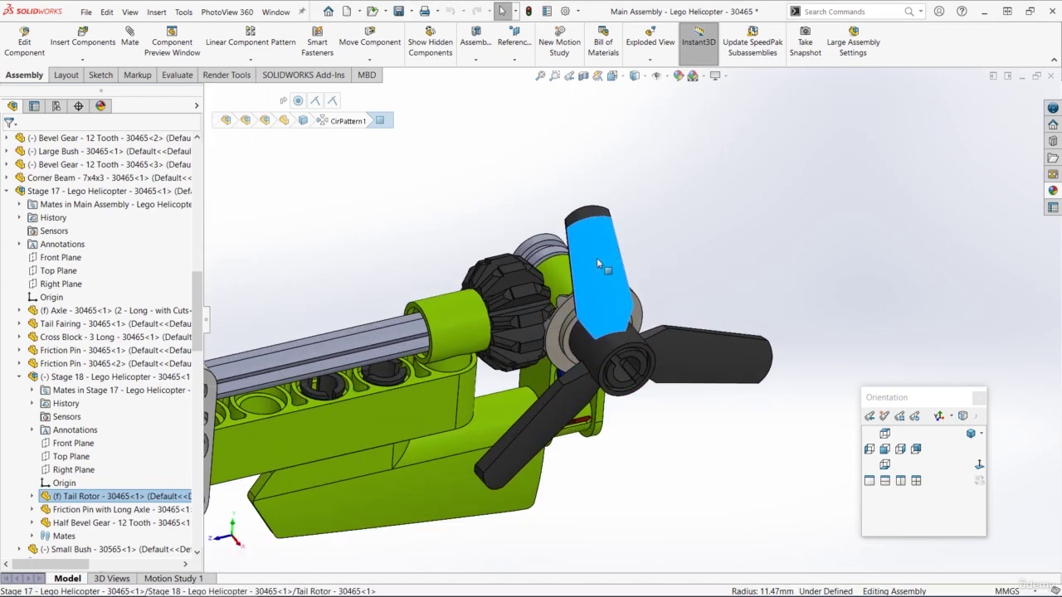
left_click(694, 480)
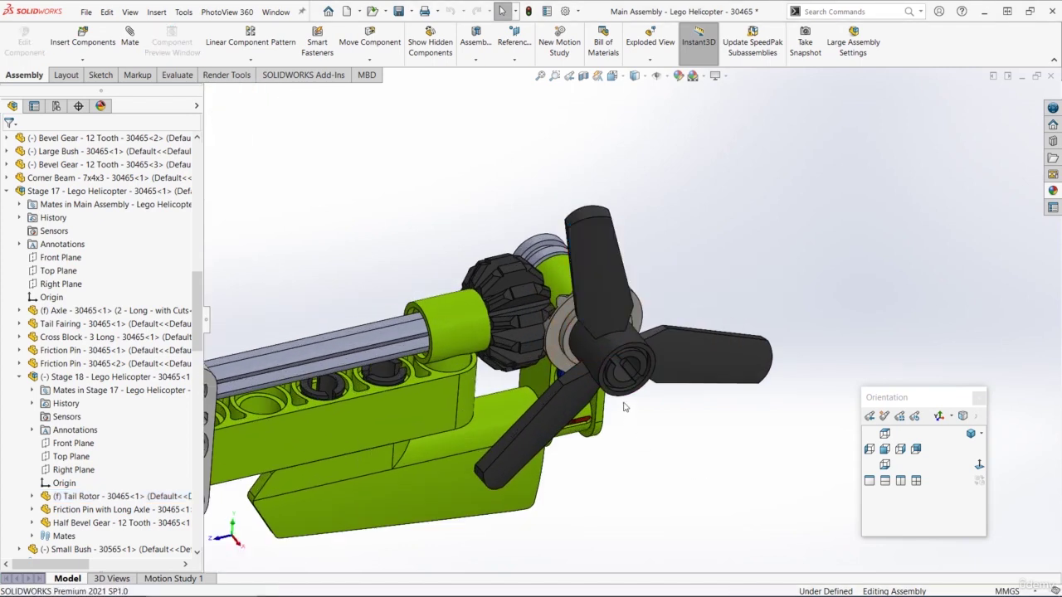
- Make the Stage 17 subassembly solve as flexible and collapse its contents in the feature tree
left_click(63, 192)
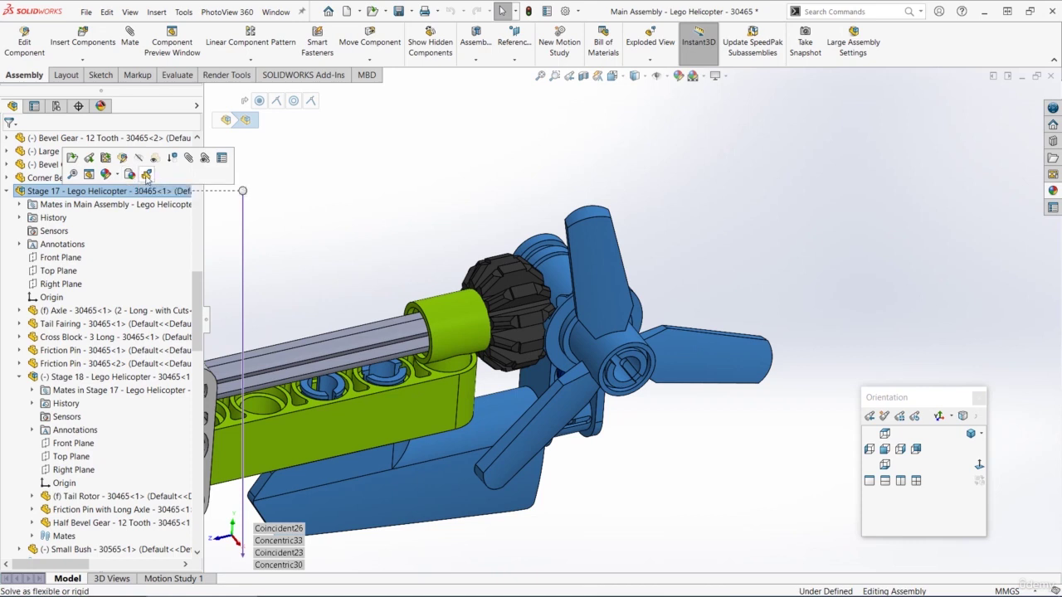
left_click(146, 175)
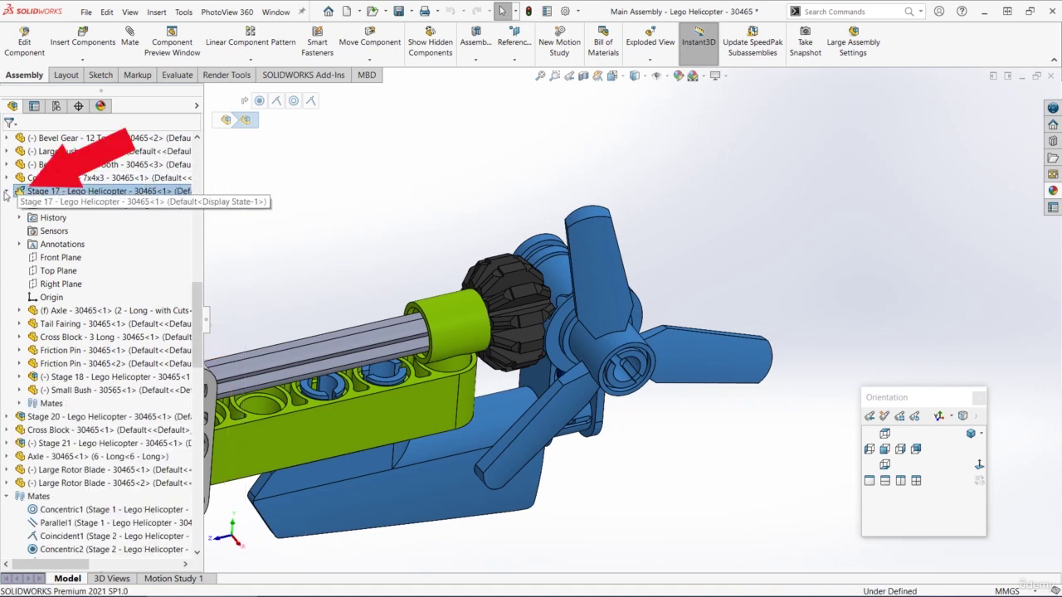
left_click(7, 190)
scroll(14, 267, "up", 1)
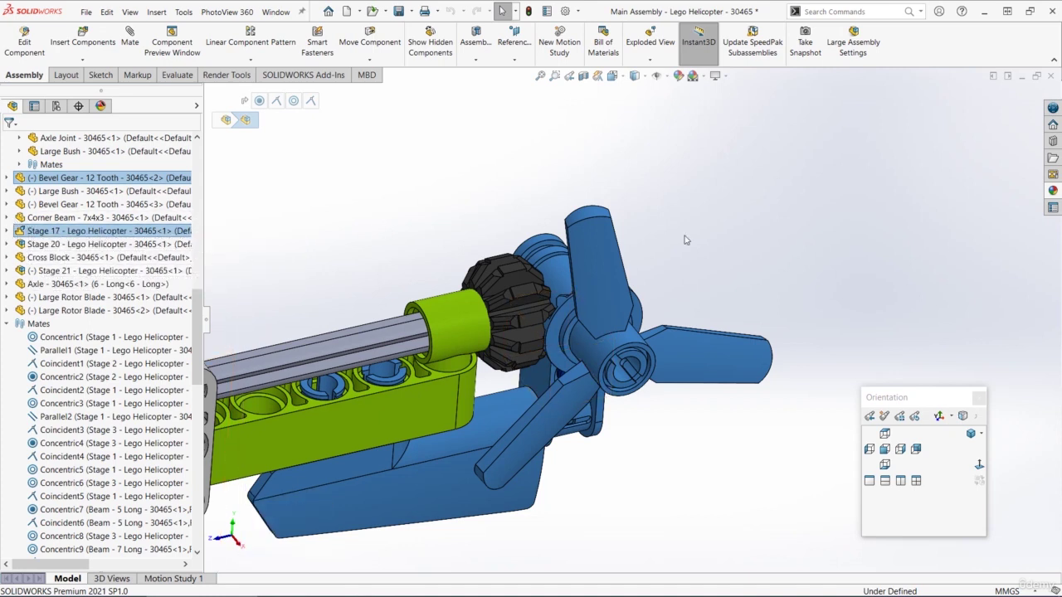
- Turn the tail rotor by a blade and adjust its half bevel gear so its teeth mesh with the tail axle's bevel gear
left_click_drag(614, 265, 682, 343)
middle_click_drag(682, 344, 624, 309)
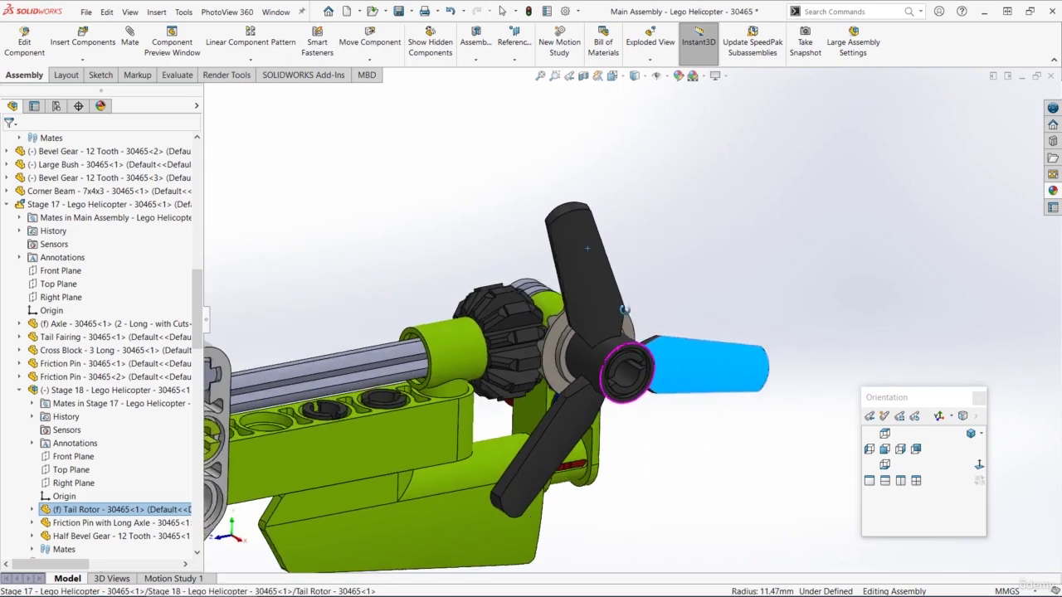
scroll(556, 324, "down", 8)
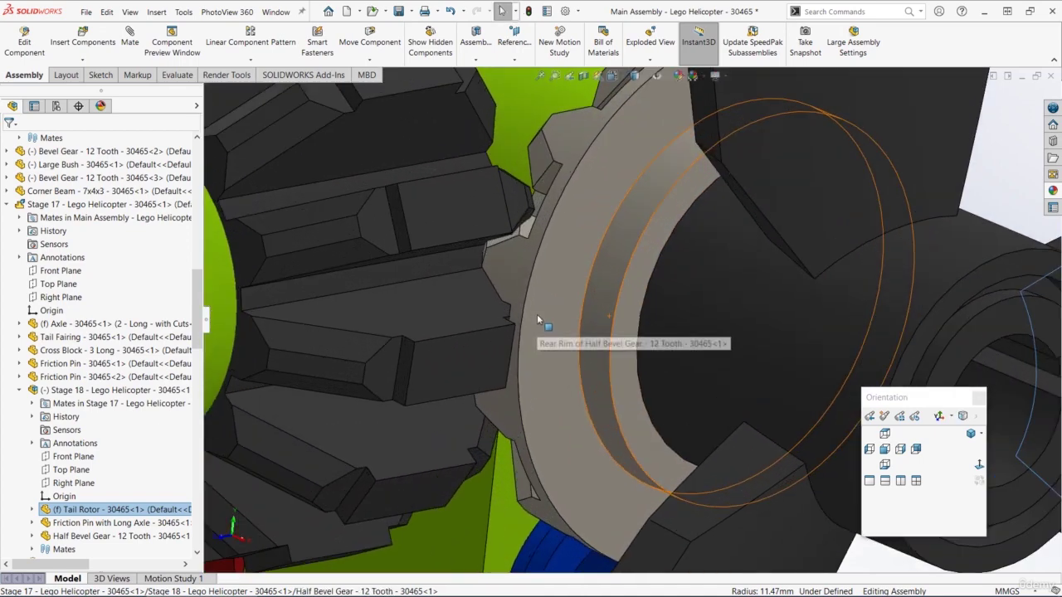
left_click_drag(533, 332, 533, 332)
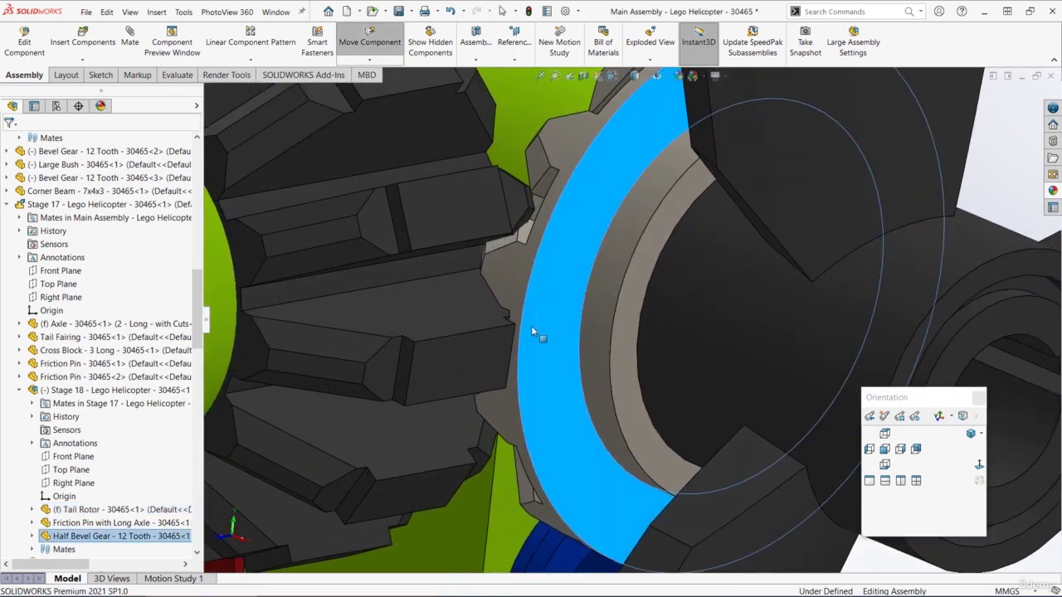
middle_click_drag(531, 325, 536, 294)
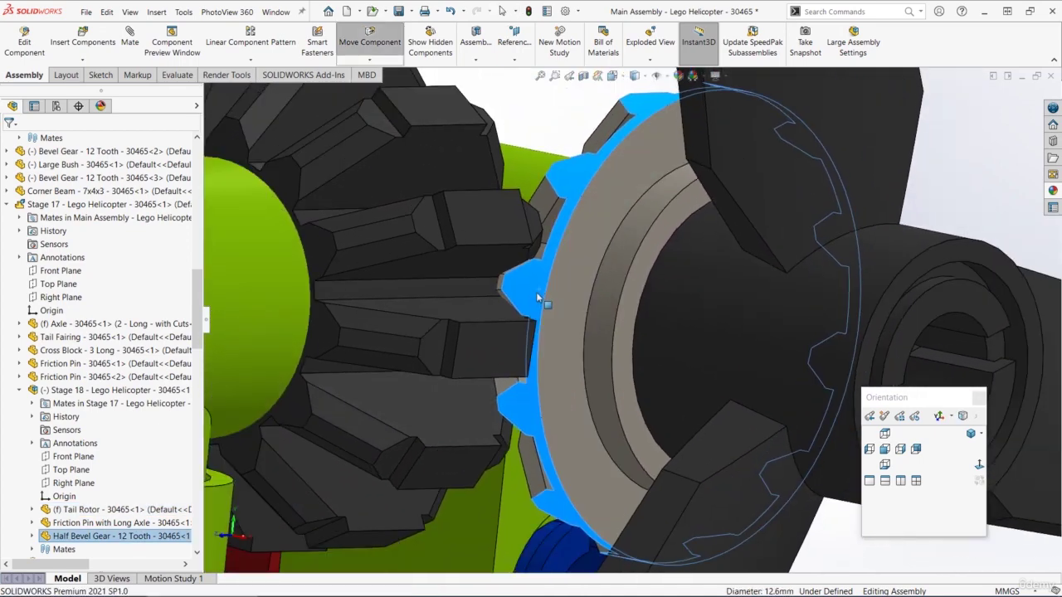
scroll(536, 292, "up", 10)
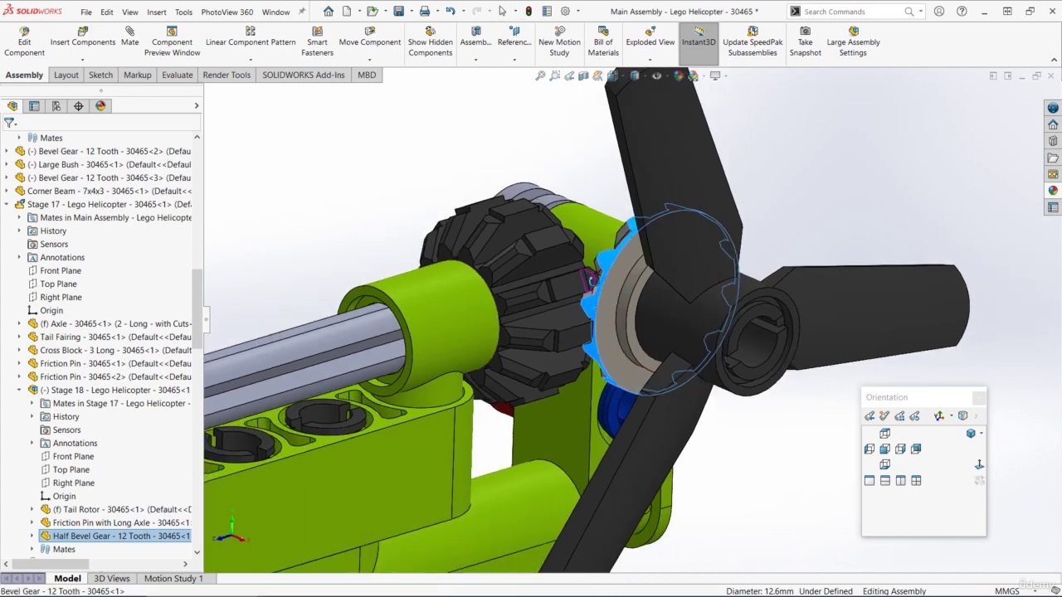
key("Escape")
- Start a mechanical gear mate with a rounded face of the long tail axle as the first selection
scroll(680, 301, "down", 2)
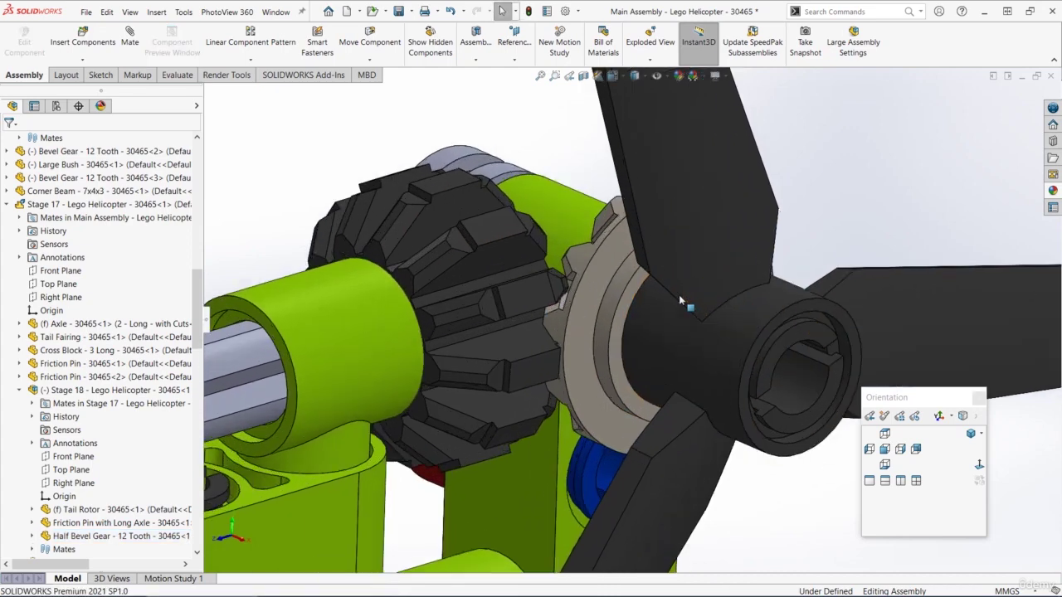
left_click(130, 37)
left_click(131, 180)
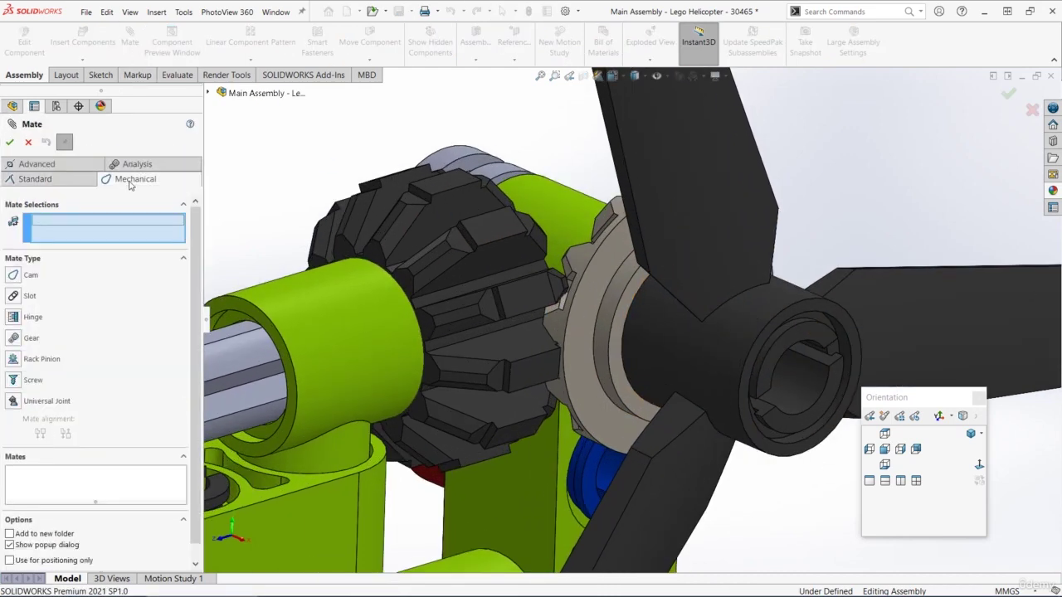
left_click(27, 338)
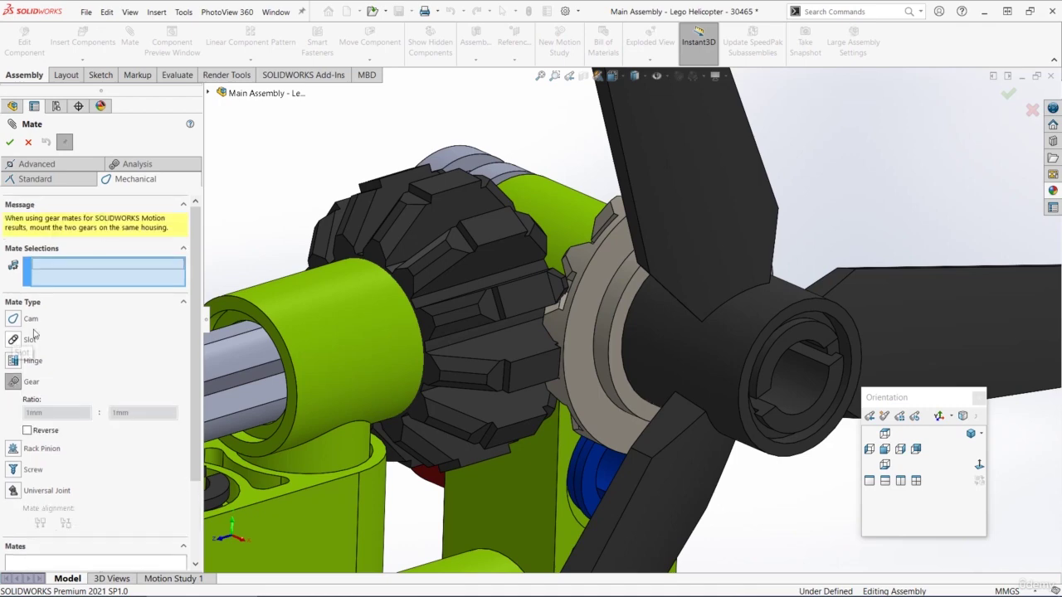
scroll(465, 332, "up", 2)
middle_click_drag(464, 332, 517, 352)
scroll(517, 352, "down", 3)
scroll(524, 313, "down", 2)
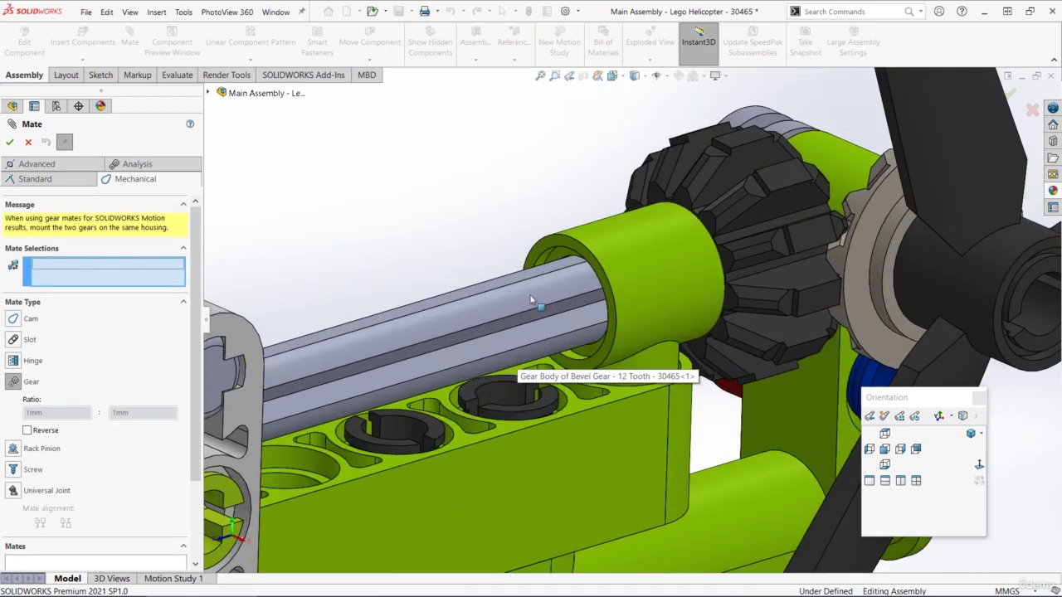
left_click(531, 300)
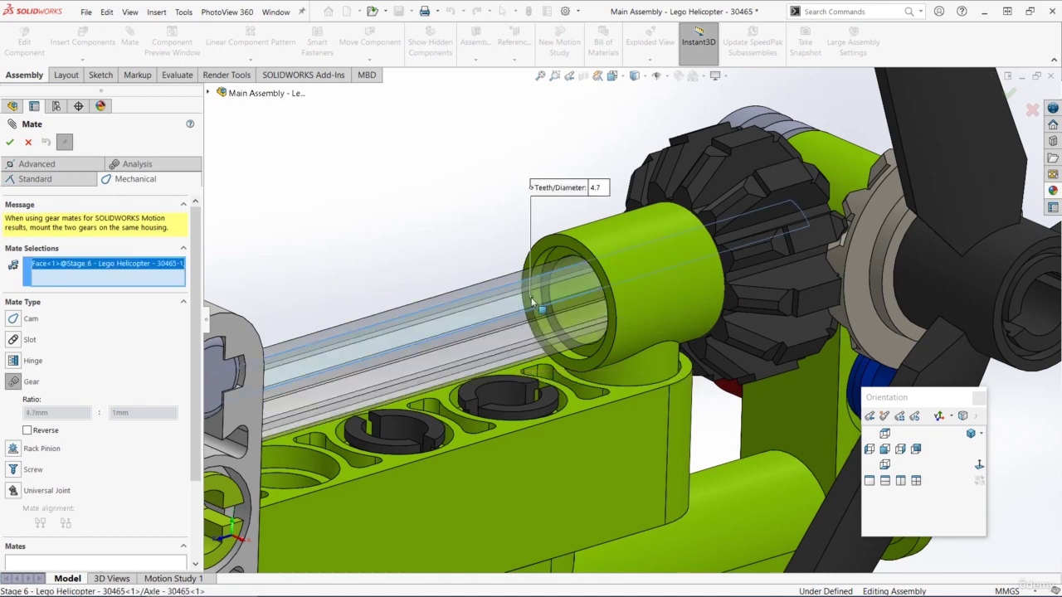
- Add the cylindrical face of the tail rotor's hub as the second selection and set the gear ratio to 1 mm : 1 mm
scroll(927, 286, "up", 2)
scroll(826, 294, "down", 2)
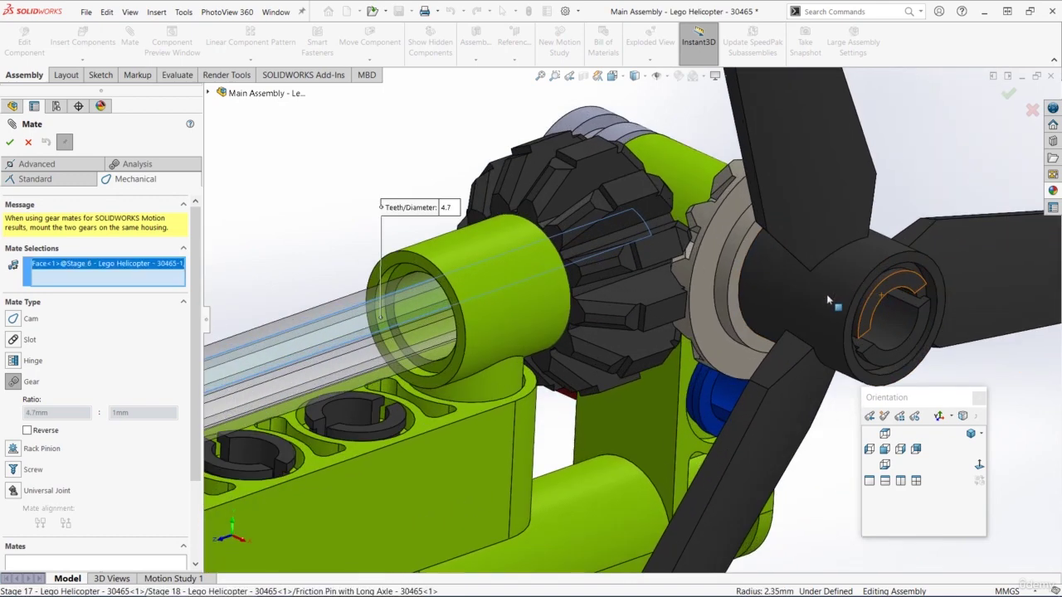
left_click(827, 298)
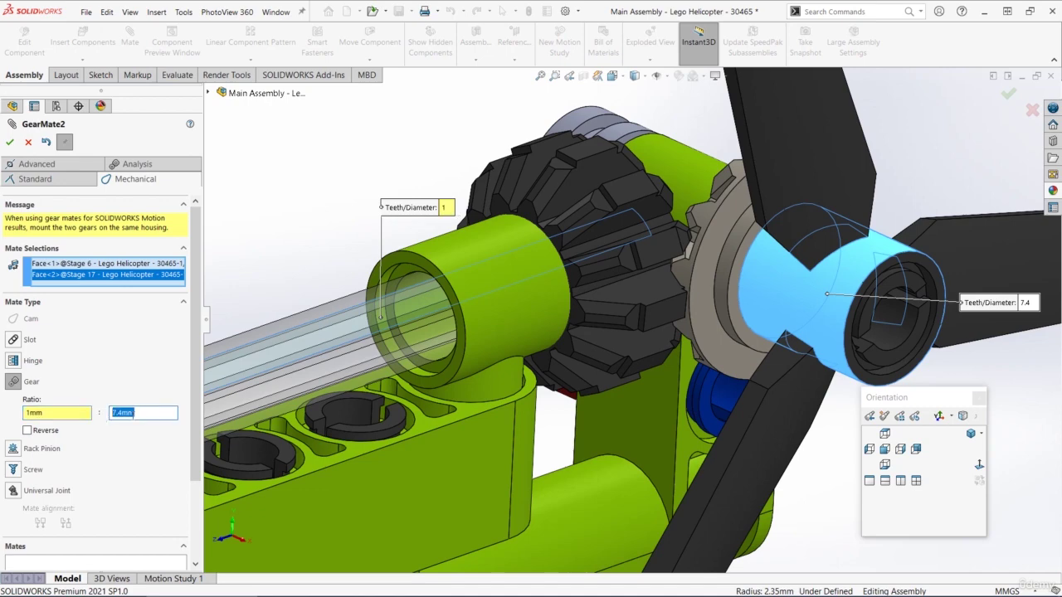
scroll(682, 311, "up", 2)
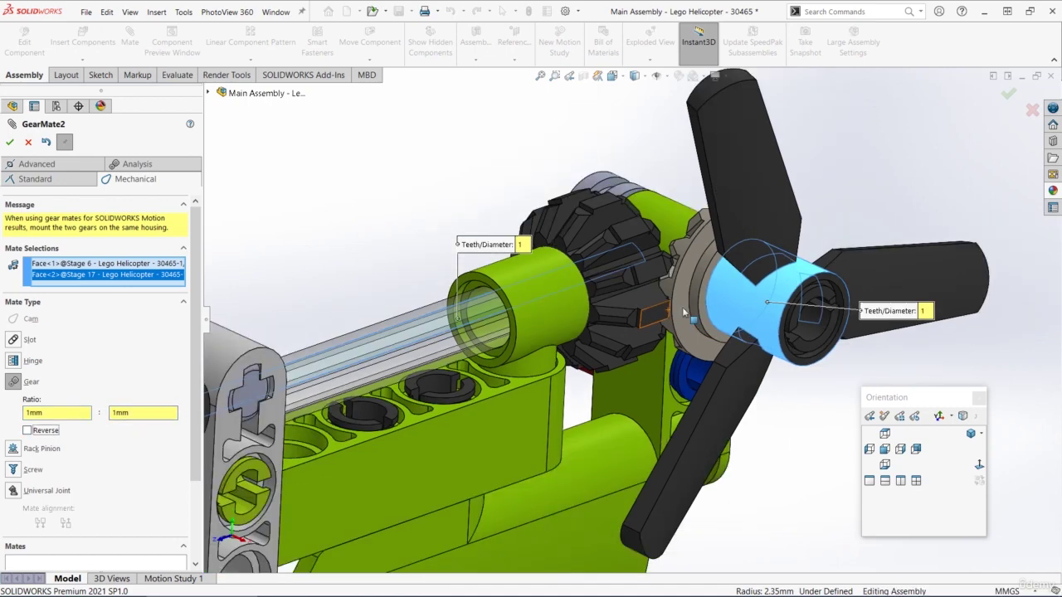
- Turn the tail rotor by its blades to check its rotation direction against the tail axle's bevel gear under the gear mate
left_click_drag(742, 186, 861, 253)
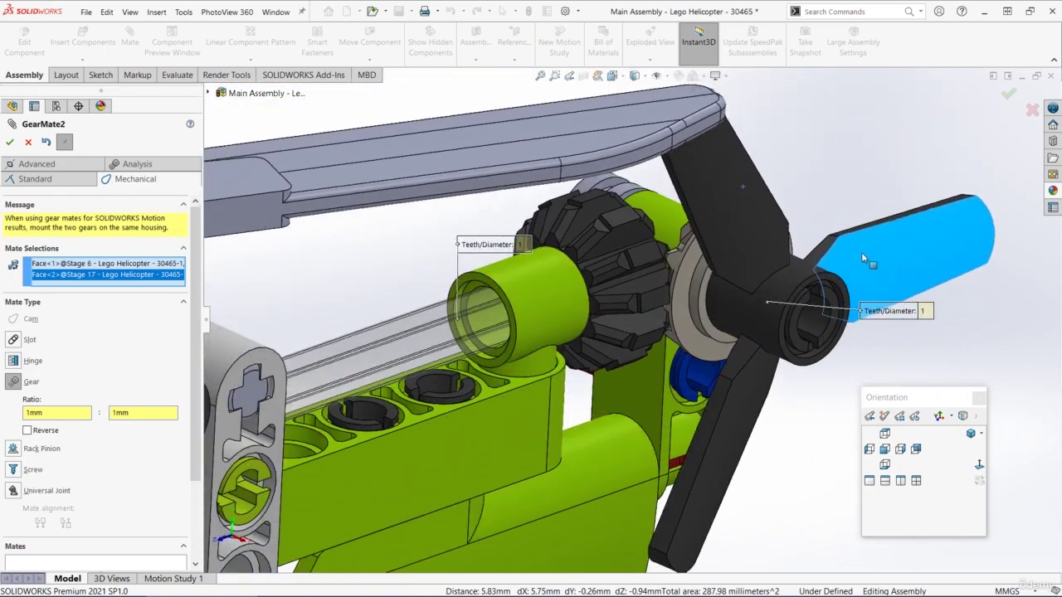
scroll(673, 307, "down", 5)
left_click_drag(673, 307, 669, 280)
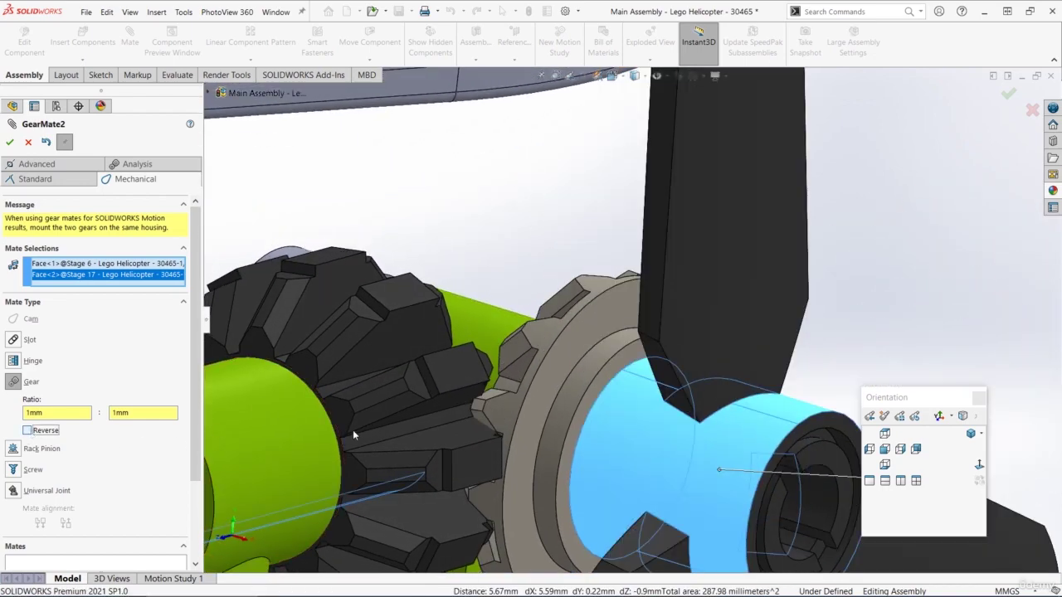
- Reverse the gear mate's direction, test it by turning the tail rotor and main rotor, and accept the mate
left_click(27, 431)
scroll(630, 332, "up", 5)
scroll(673, 265, "down", 3)
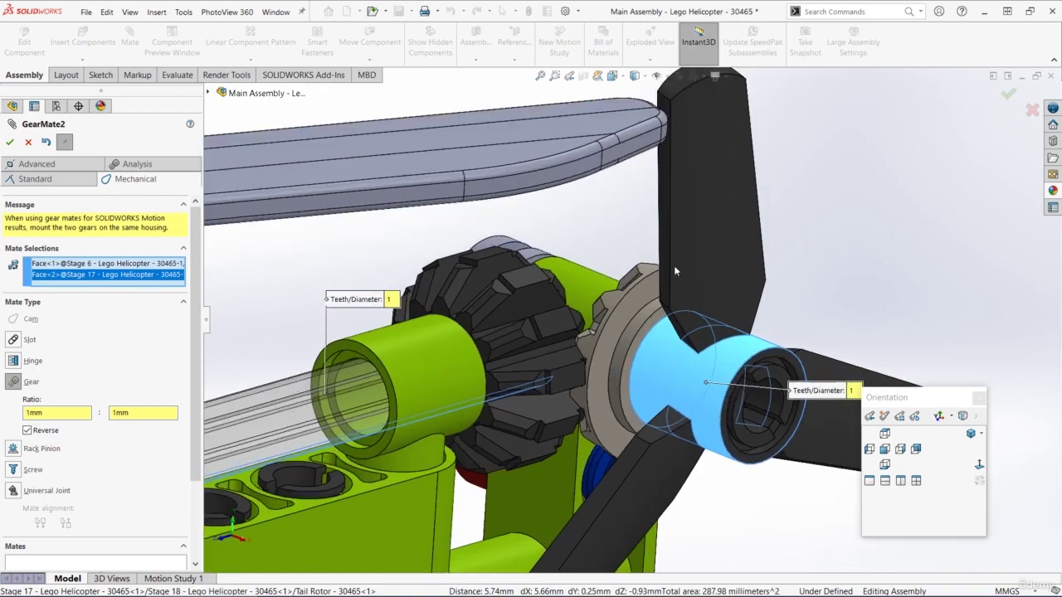
left_click_drag(673, 266, 539, 510)
left_click_drag(720, 260, 675, 212)
left_click(9, 143)
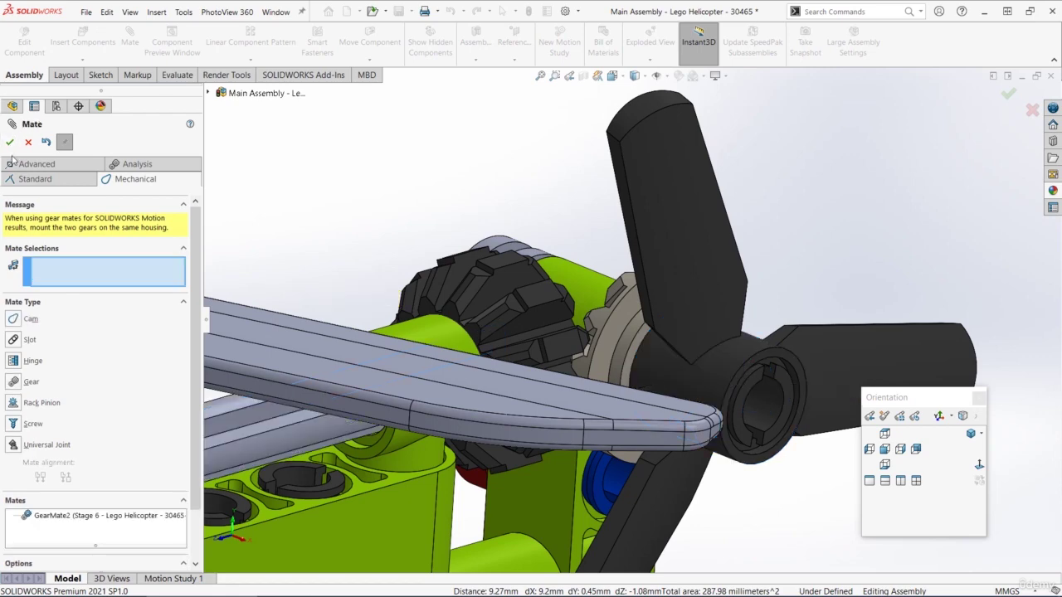
left_click(9, 143)
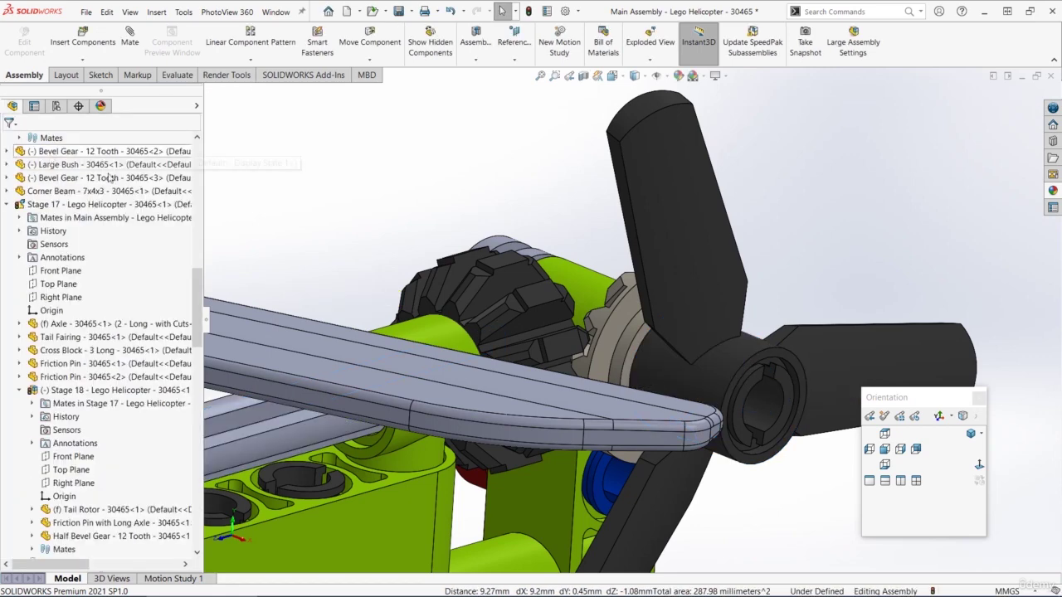
- Turn the main rotor by a blade with the whole helicopter in view to check the drive through to the tail rotor
scroll(597, 325, "up", 6)
middle_click_drag(573, 390, 584, 427)
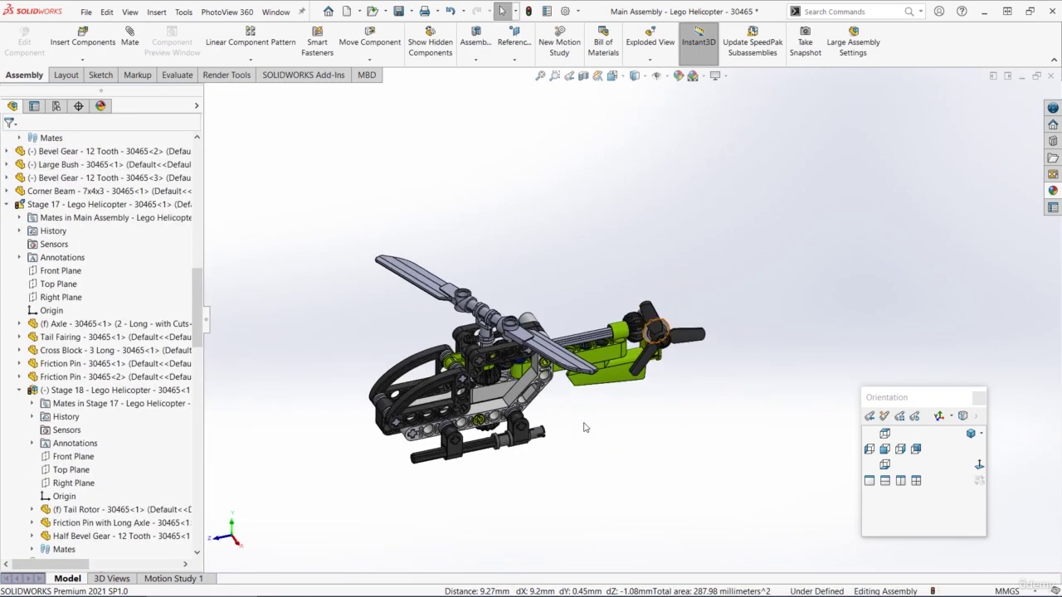
middle_click_drag(569, 378, 559, 383)
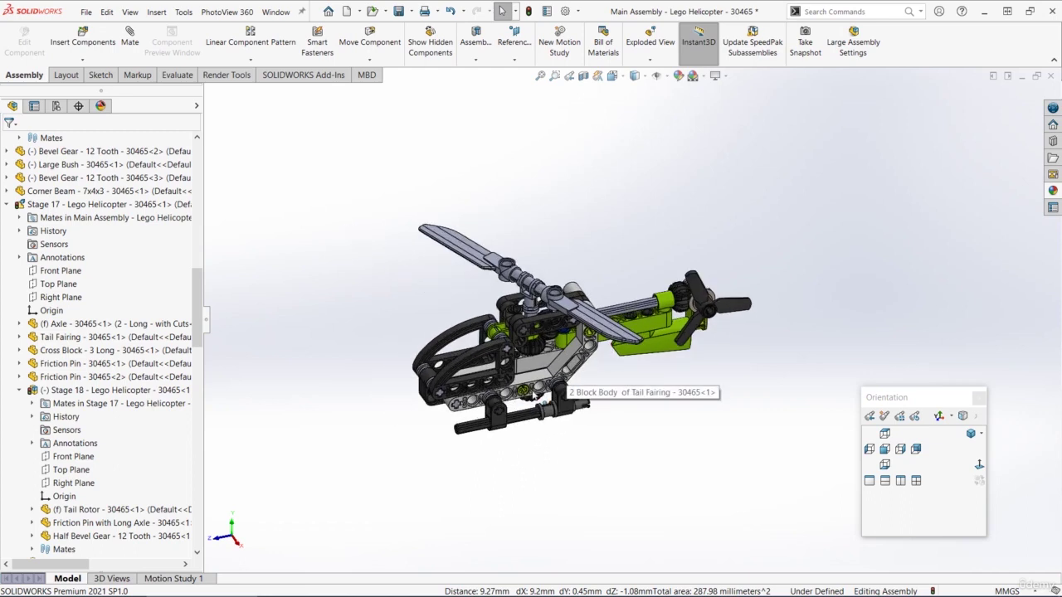
left_click_drag(432, 233, 628, 400)
middle_click_drag(628, 401, 581, 332)
middle_click_drag(597, 255, 598, 337)
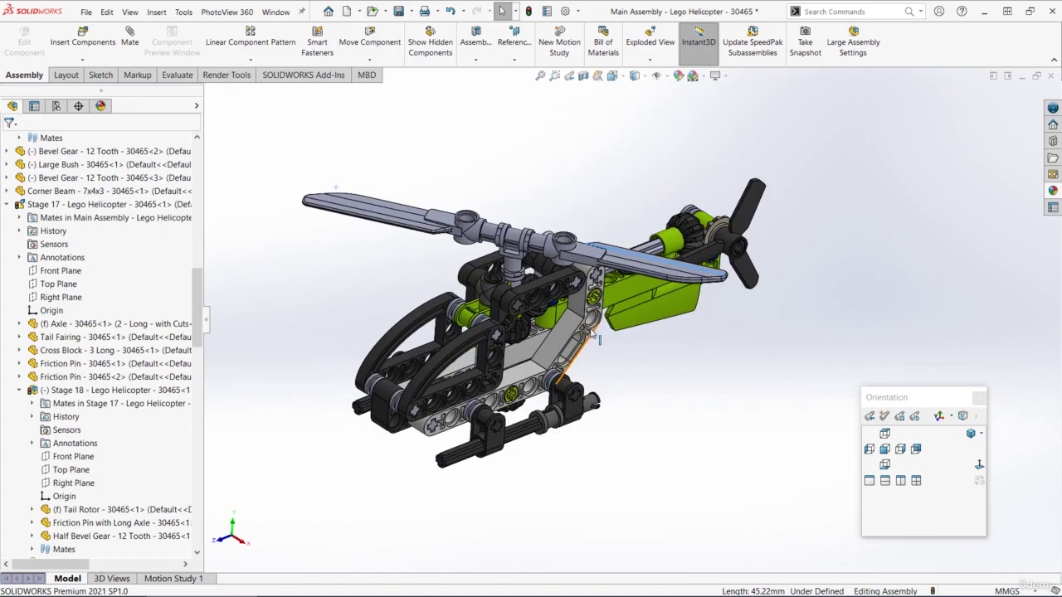
- Collapse the Stage 17 subassembly and the main assembly's Mates folder in the feature tree
left_click(9, 207)
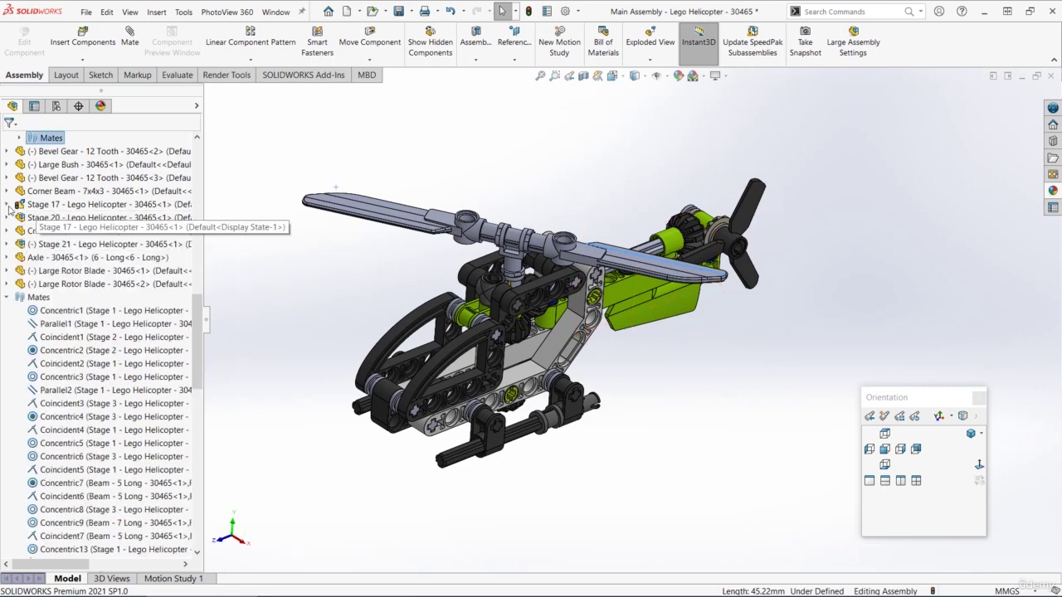
left_click(7, 297)
middle_click_drag(465, 249, 444, 272)
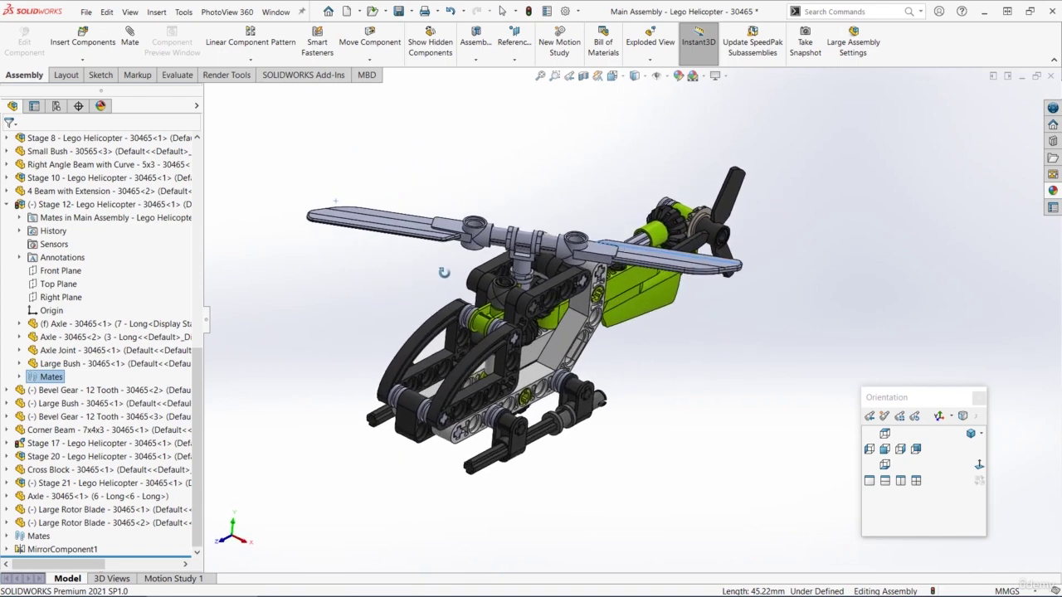
scroll(445, 281, "down", 3)
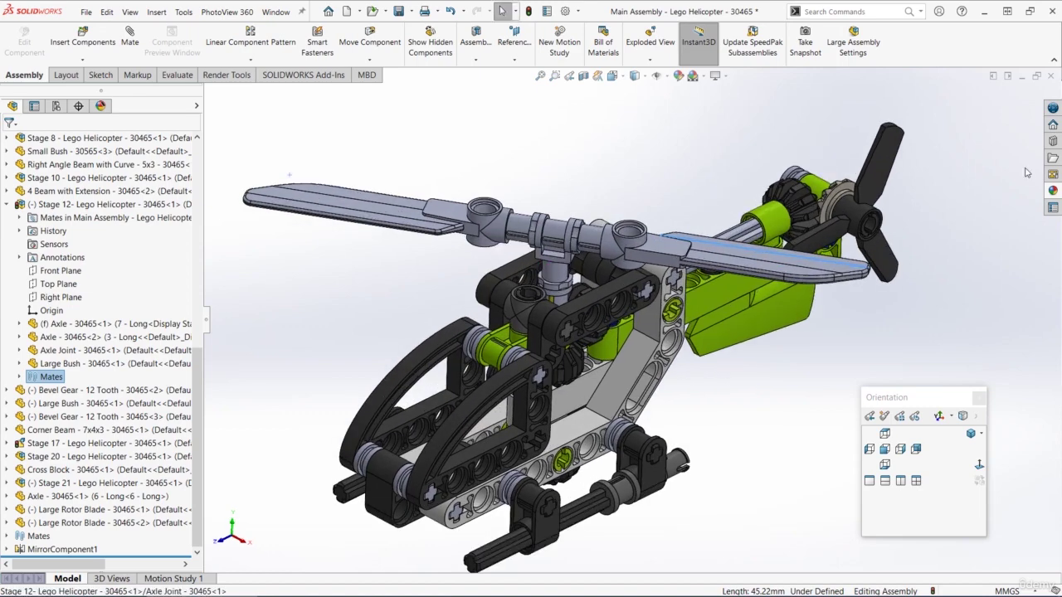
- Clear the selection and save the main assembly together with the modified Stage 17 subassembly
left_click(681, 151)
key("ctrl+s")
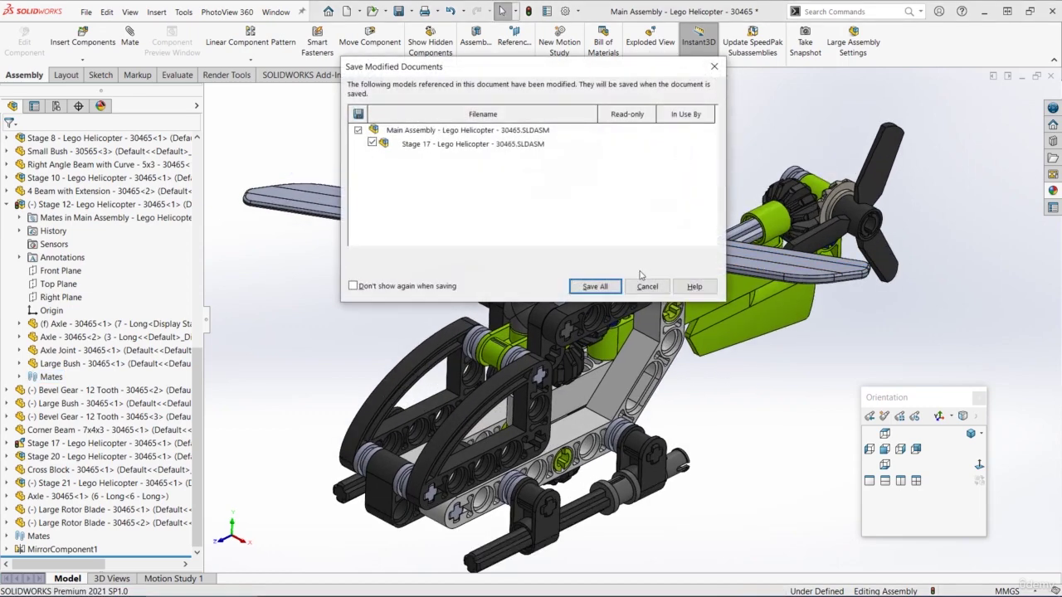
left_click(594, 287)
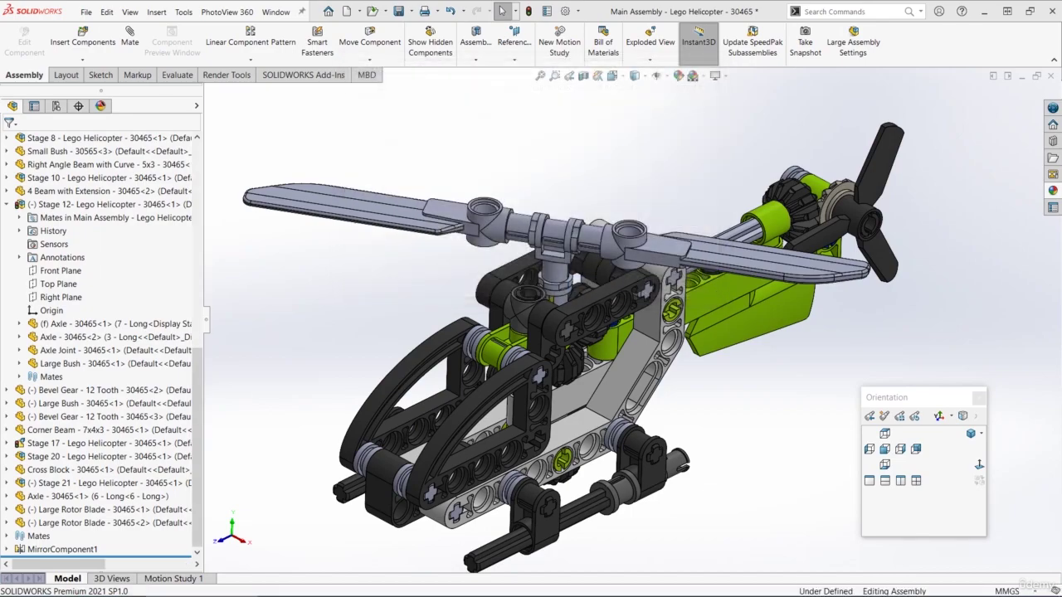